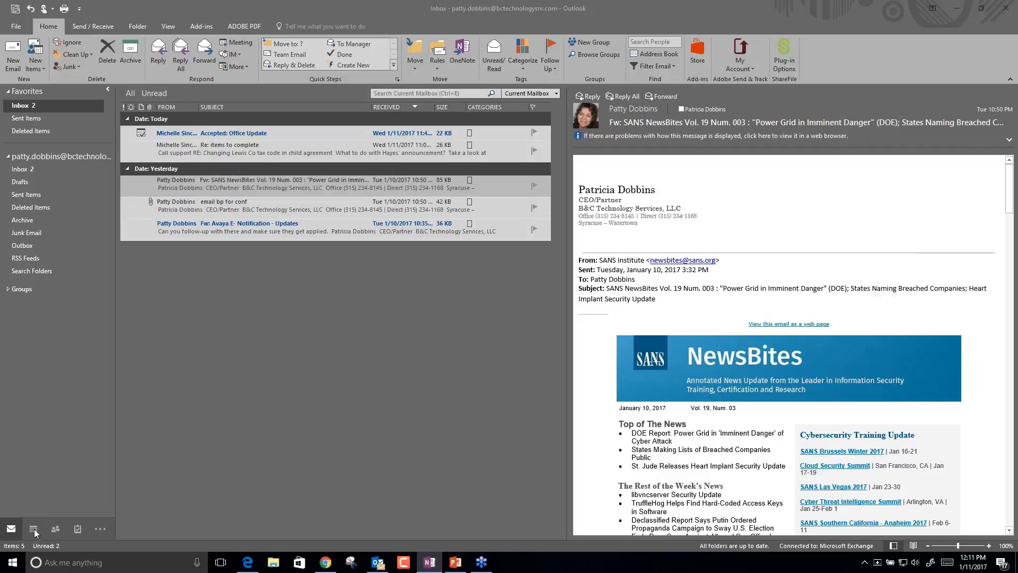
Switch between Calendar and Mail and look at the calendar preview's right-click options.
click(33, 529)
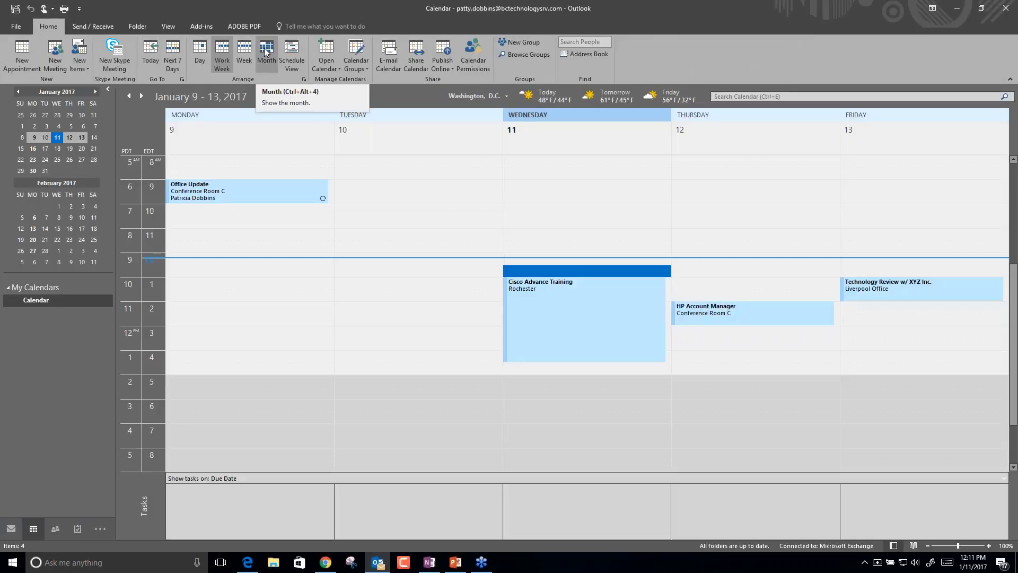
click(10, 529)
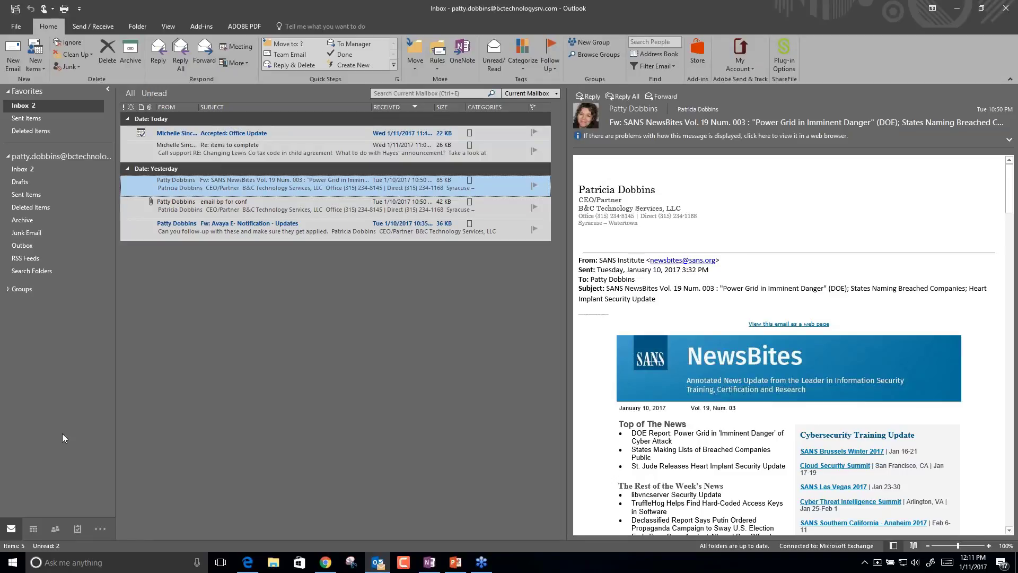
right_click(32, 528)
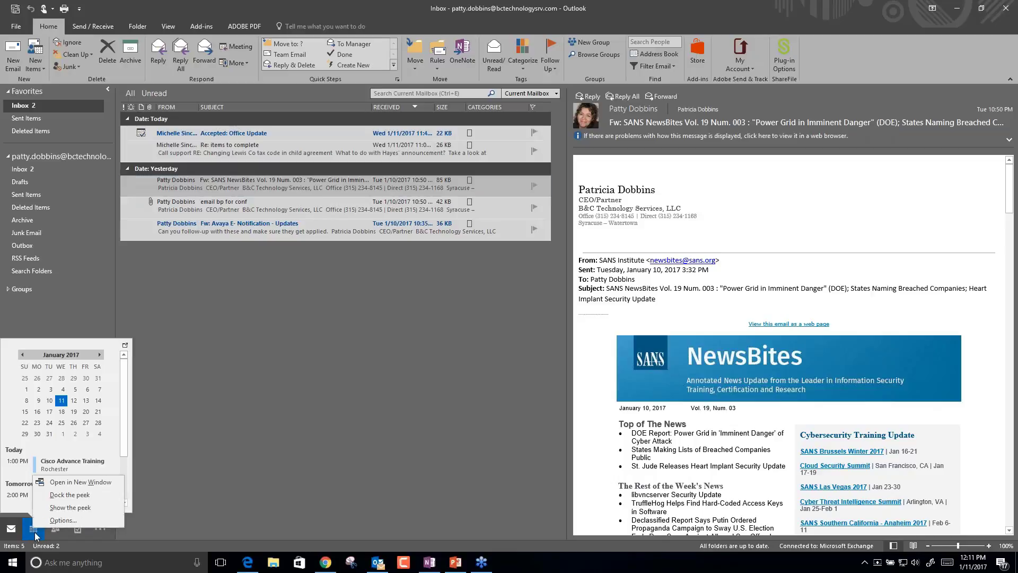
key(Escape)
click(33, 529)
right_click(30, 524)
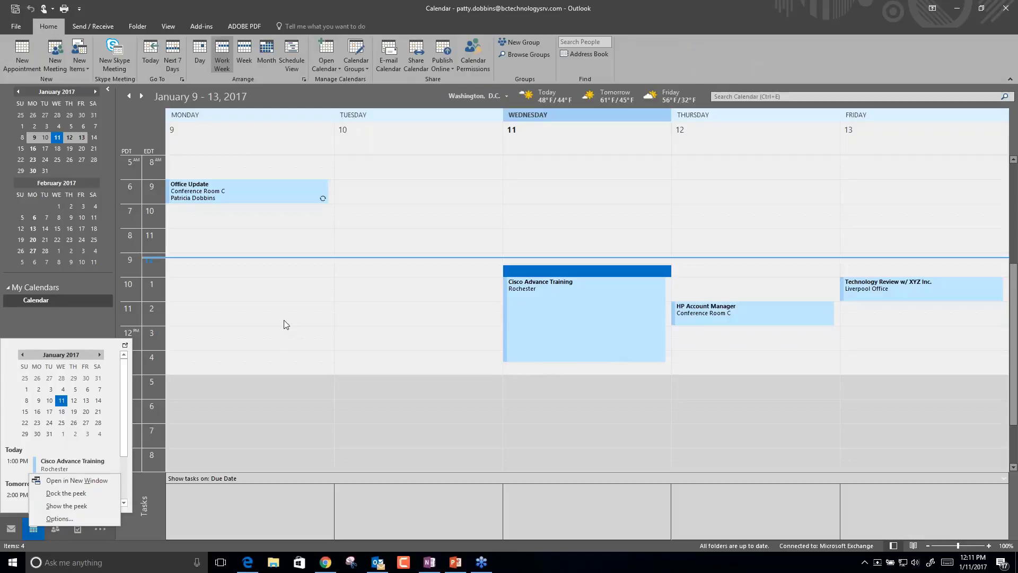
click(13, 529)
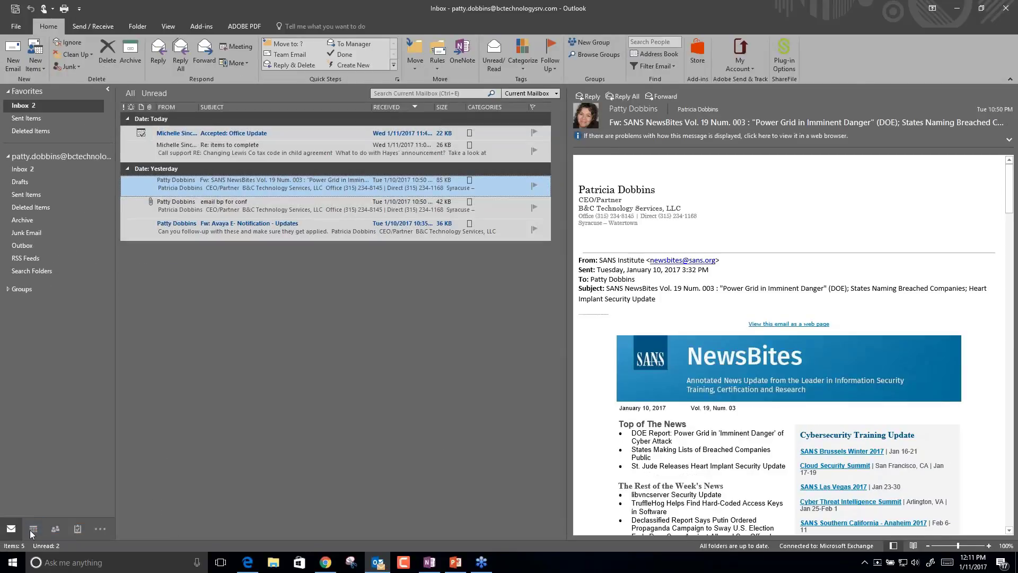
Show the calendar peek over the Inbox with January 2017's upcoming appointments.
mouse_move(34, 532)
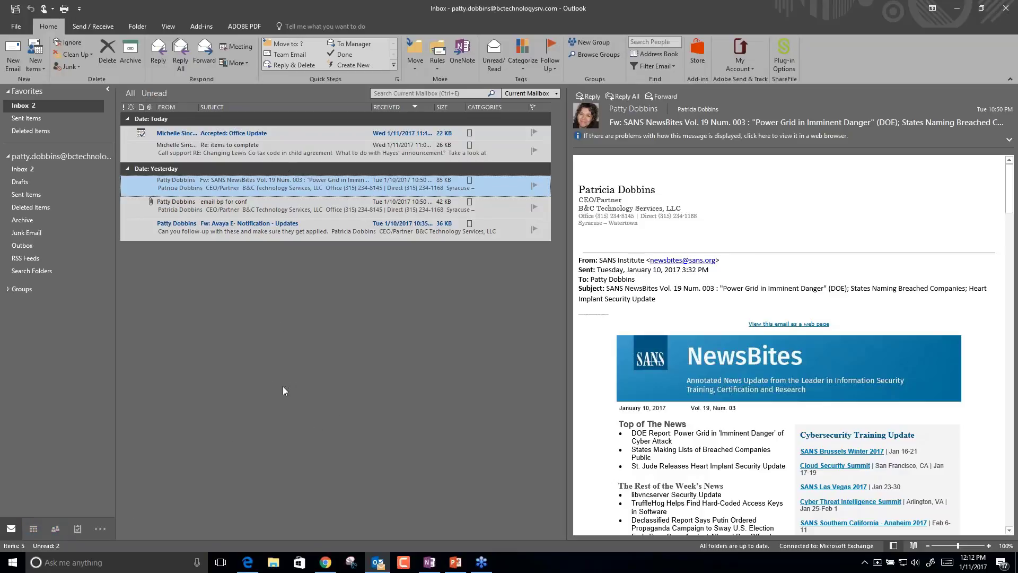
click(34, 530)
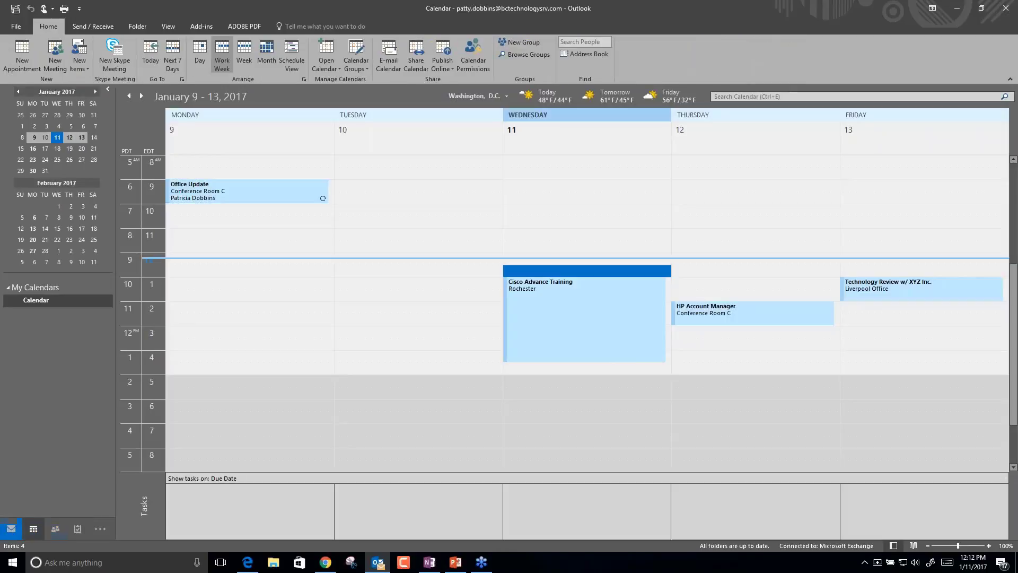
click(10, 529)
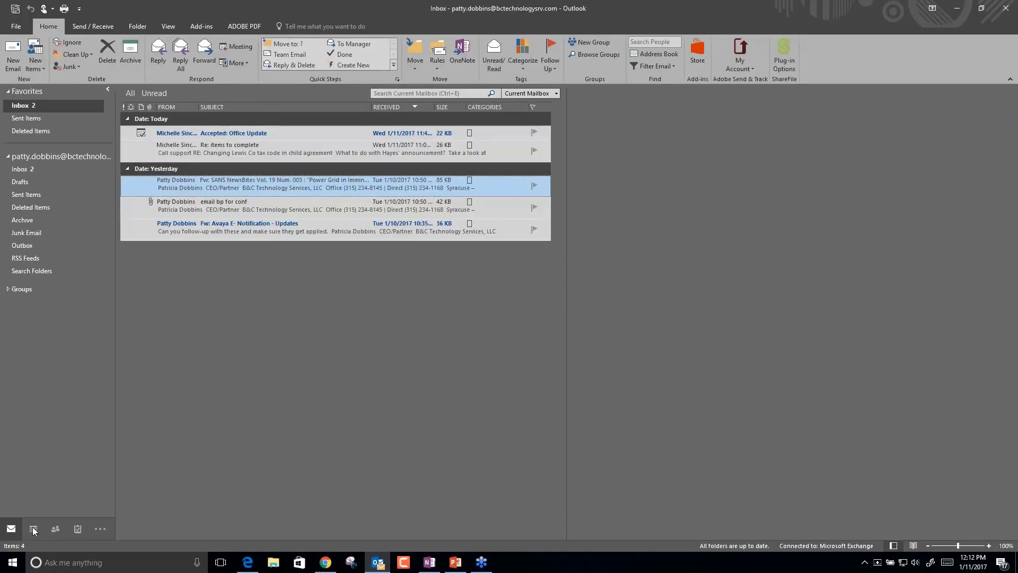
mouse_move(33, 531)
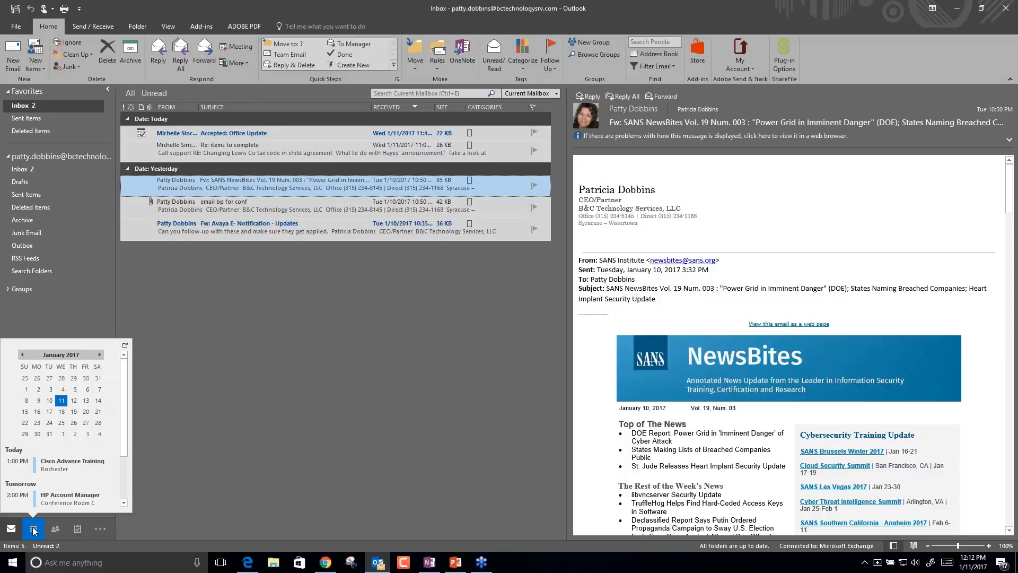
Browse months in the calendar peek, then open the January 9–13, 2017 work week calendar.
click(100, 354)
scroll(100, 357, up, 2)
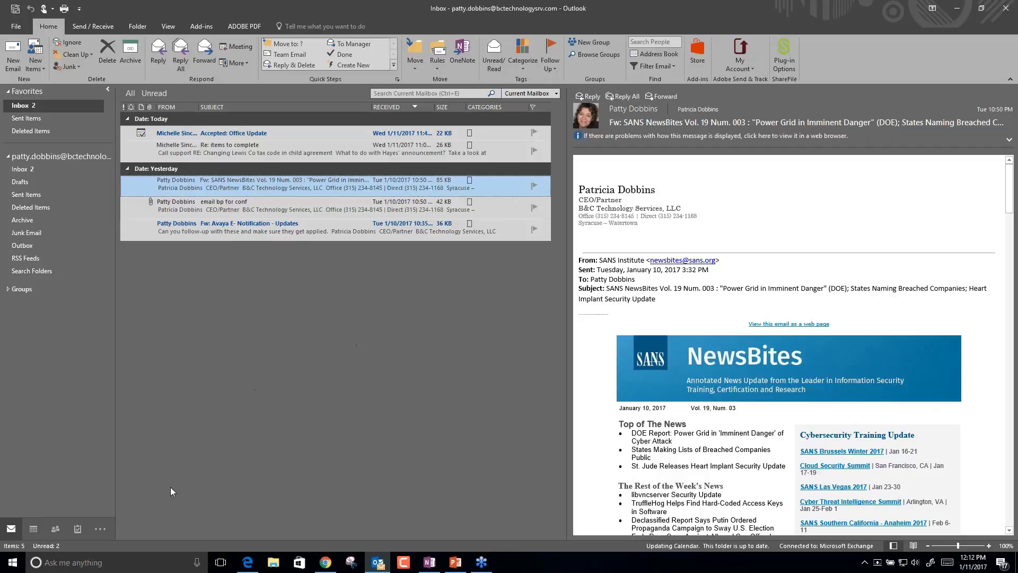
click(31, 529)
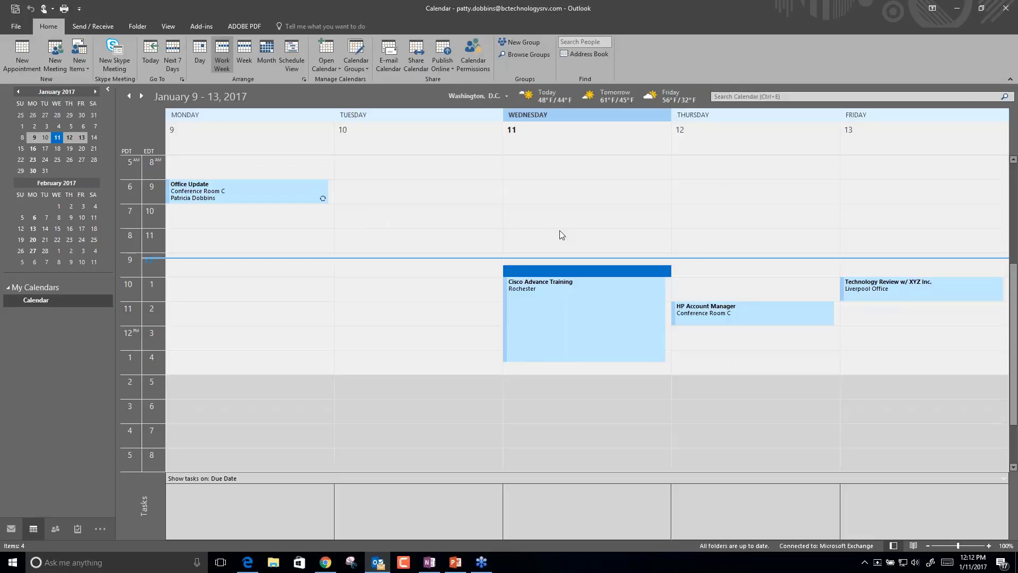
right_click(478, 218)
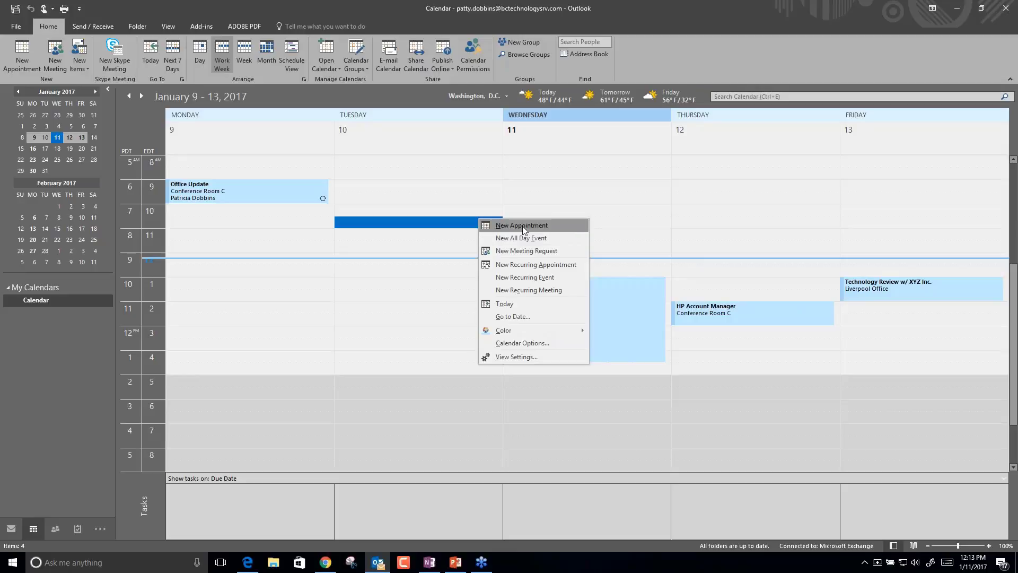
click(523, 226)
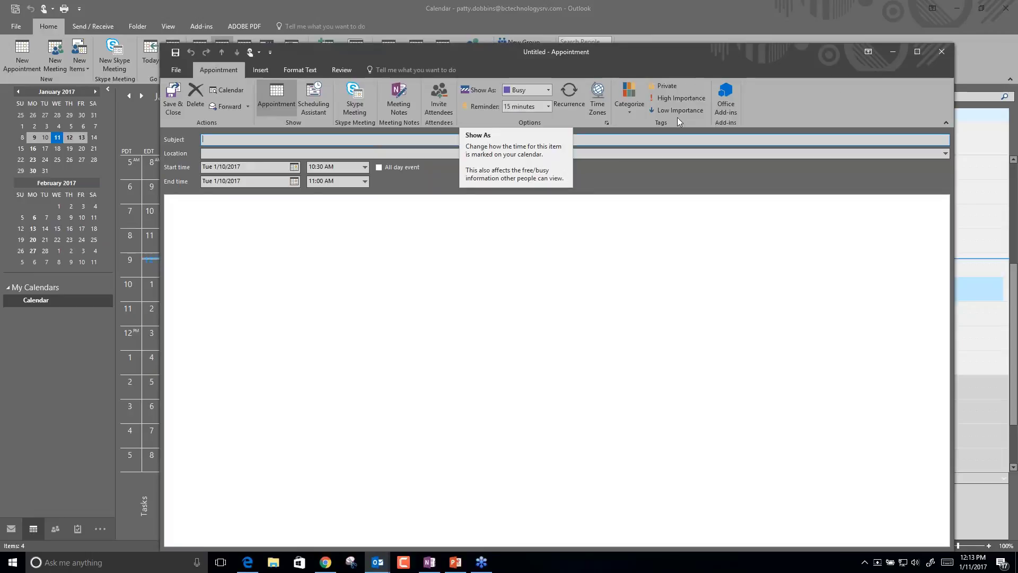
click(379, 168)
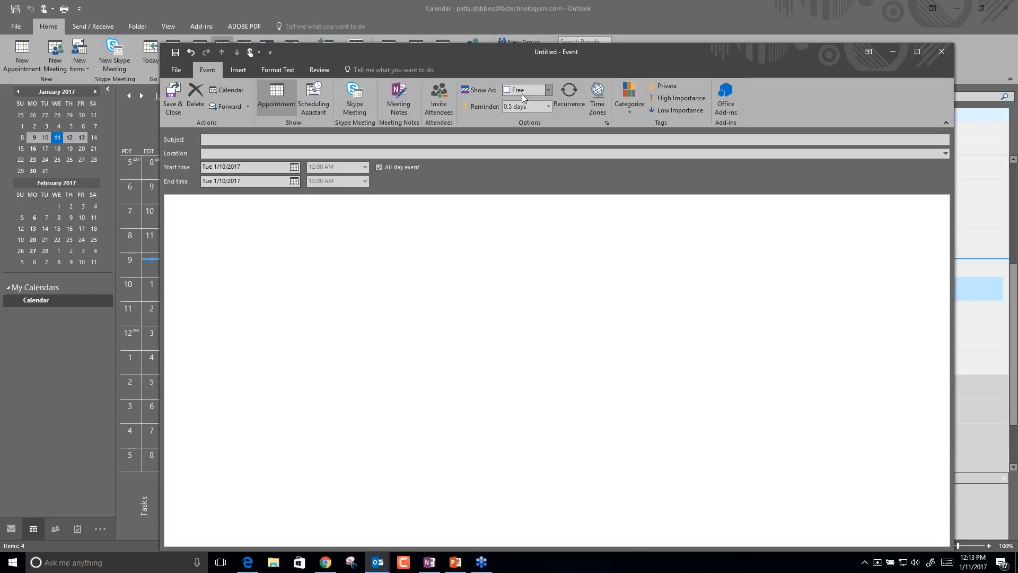
click(549, 90)
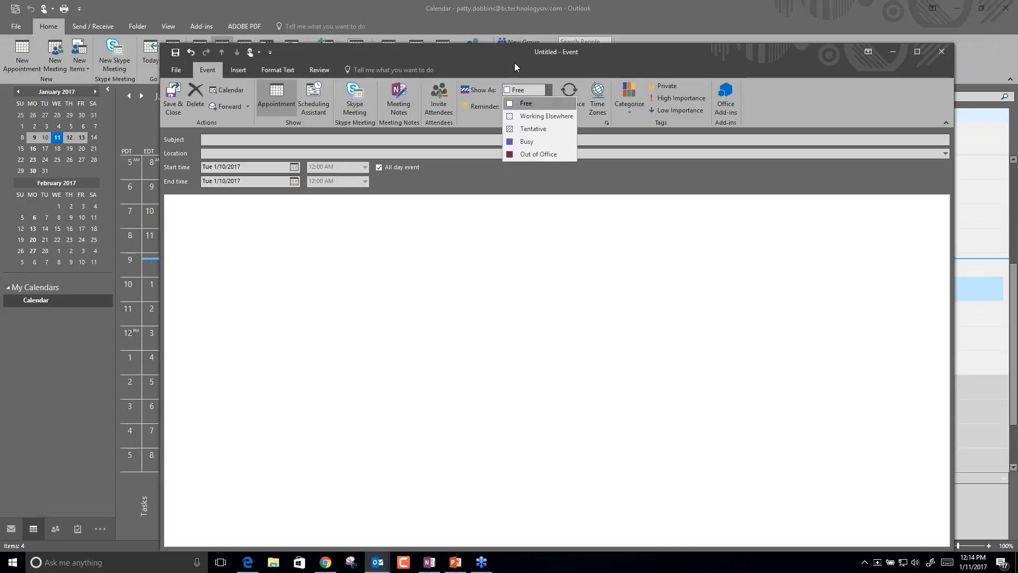
click(527, 103)
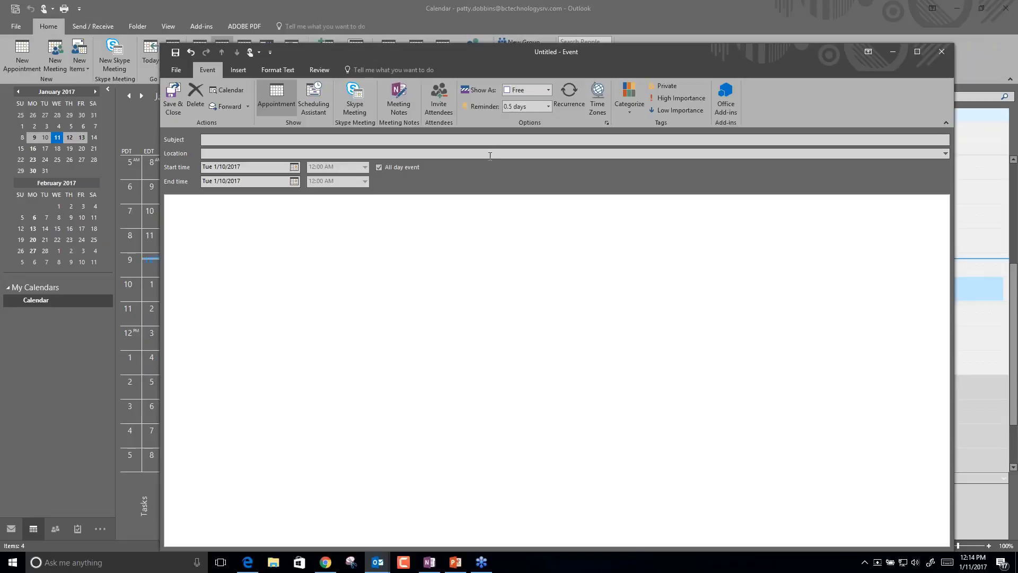
click(943, 52)
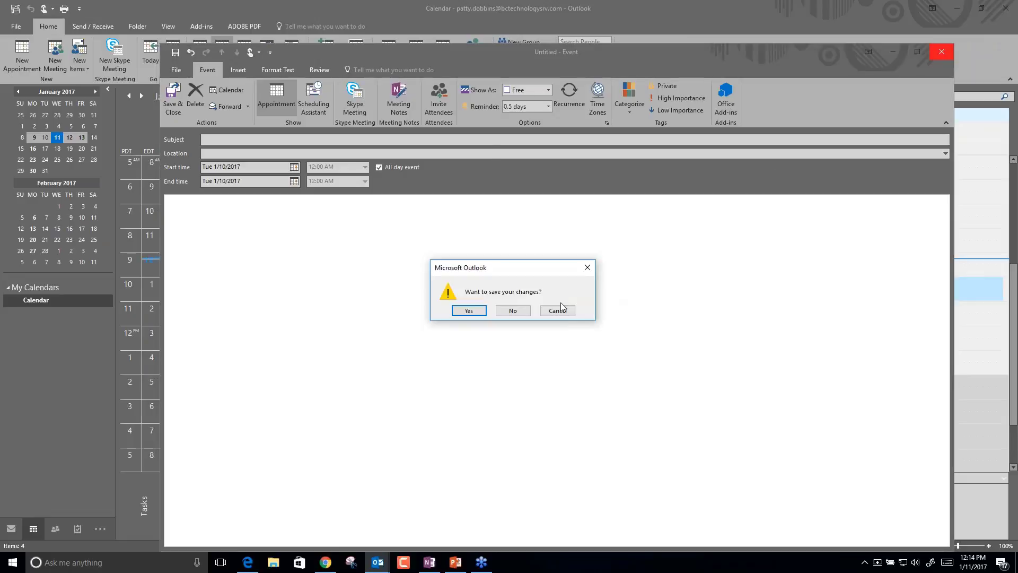
click(517, 311)
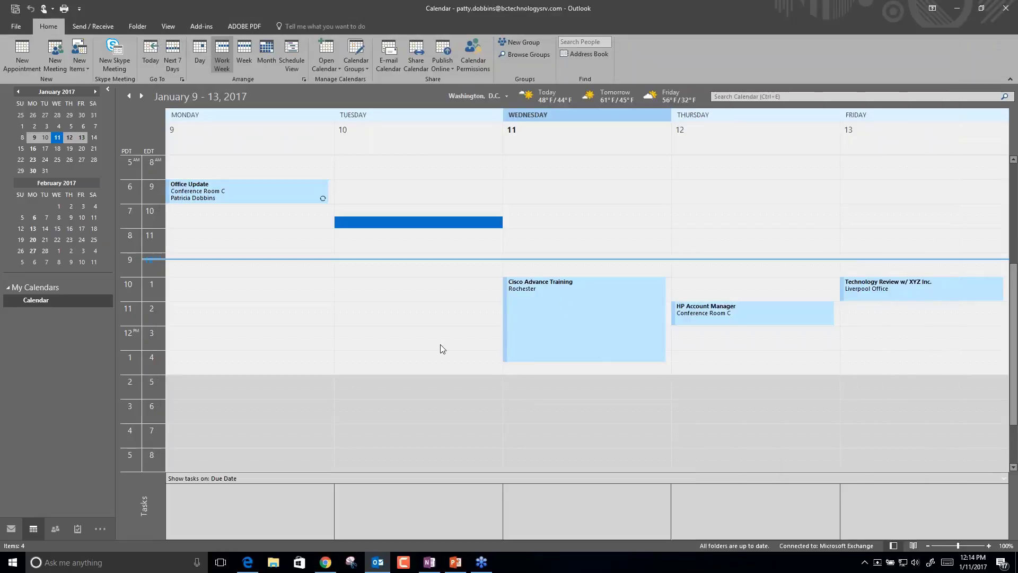
Drag the SANS NewsBites email onto Calendar to create a Wed 1/11/2017 12:30–1:00 PM appointment.
click(10, 528)
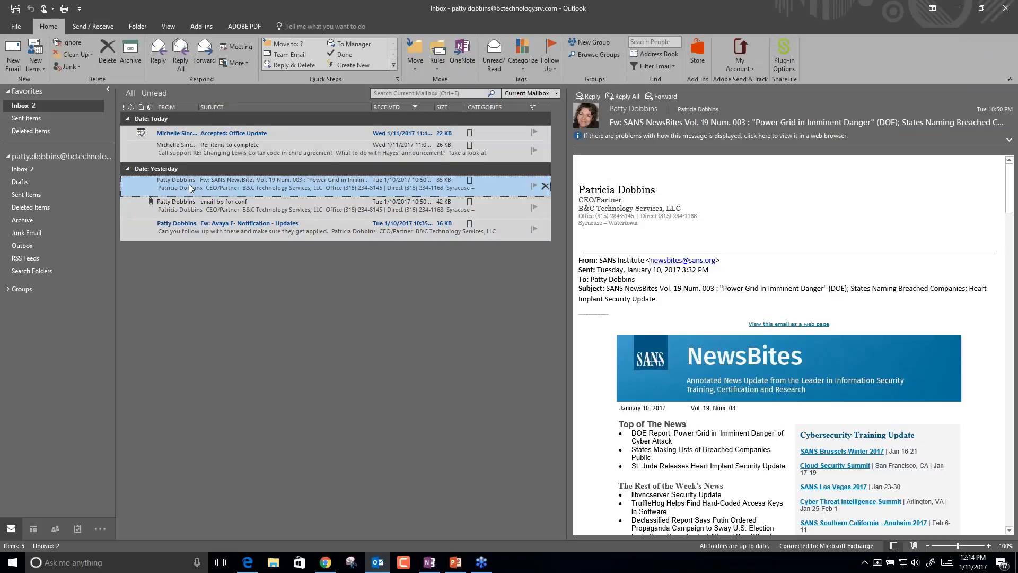
drag(189, 183, 113, 367)
drag(225, 183, 35, 533)
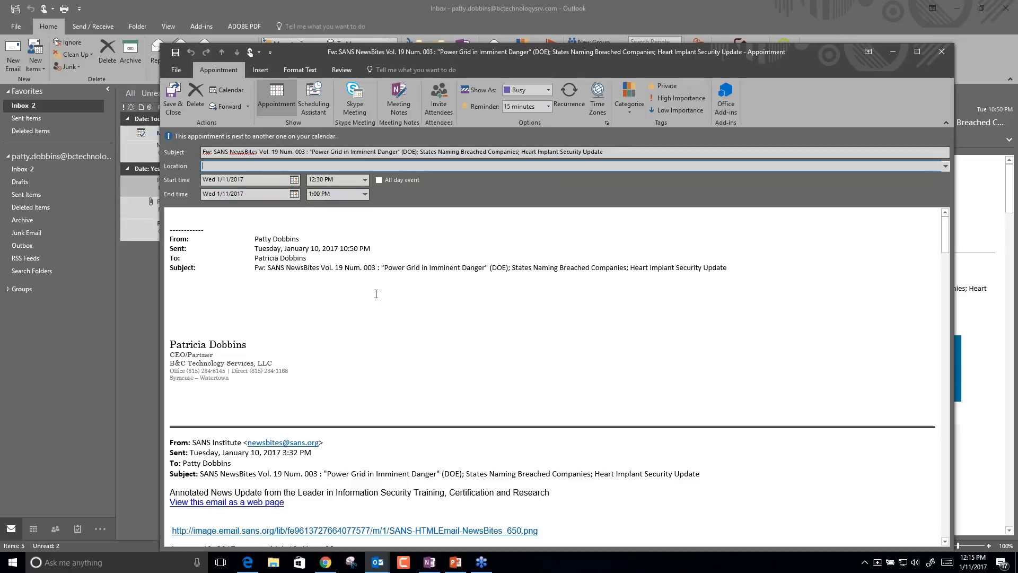
Reschedule the SANS appointment to Friday 1/13/2017, 8:00–9:30 AM.
click(294, 180)
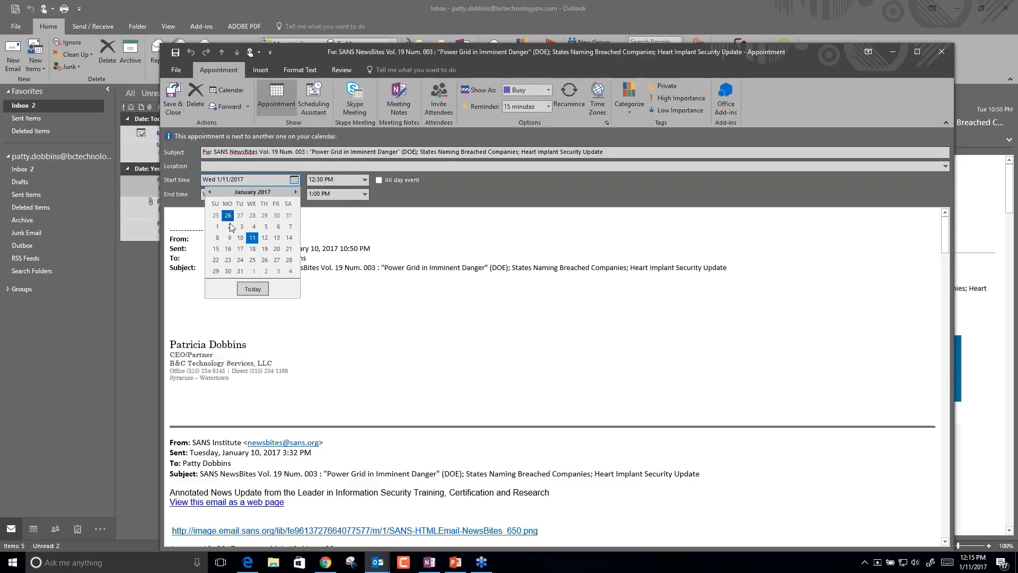
click(277, 237)
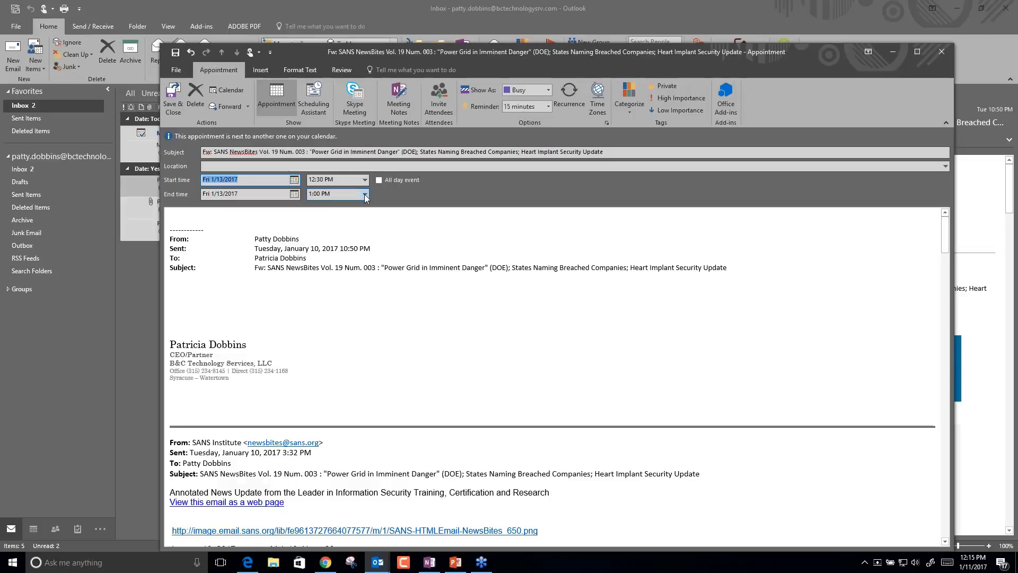
click(365, 181)
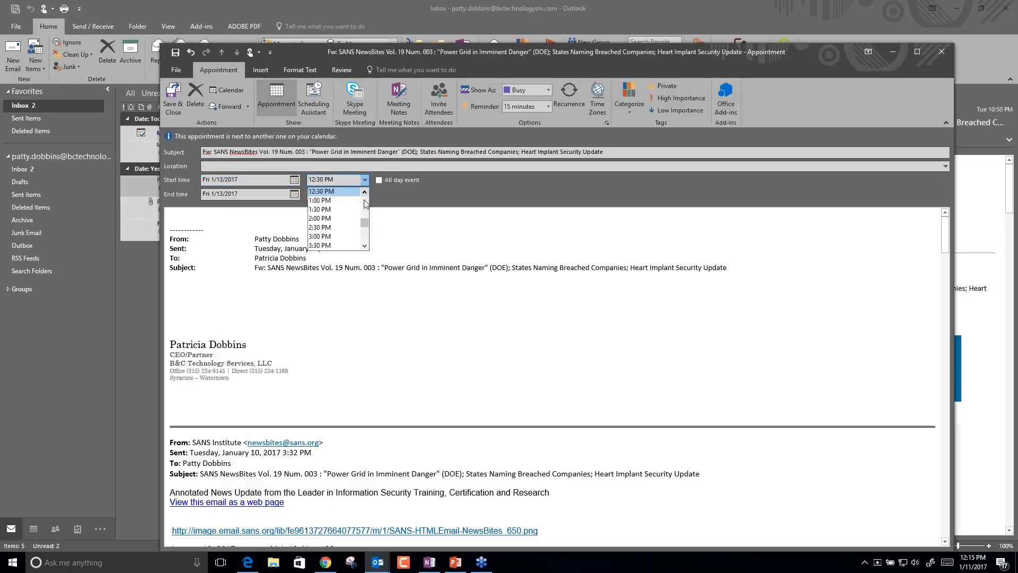
click(365, 203)
click(364, 191)
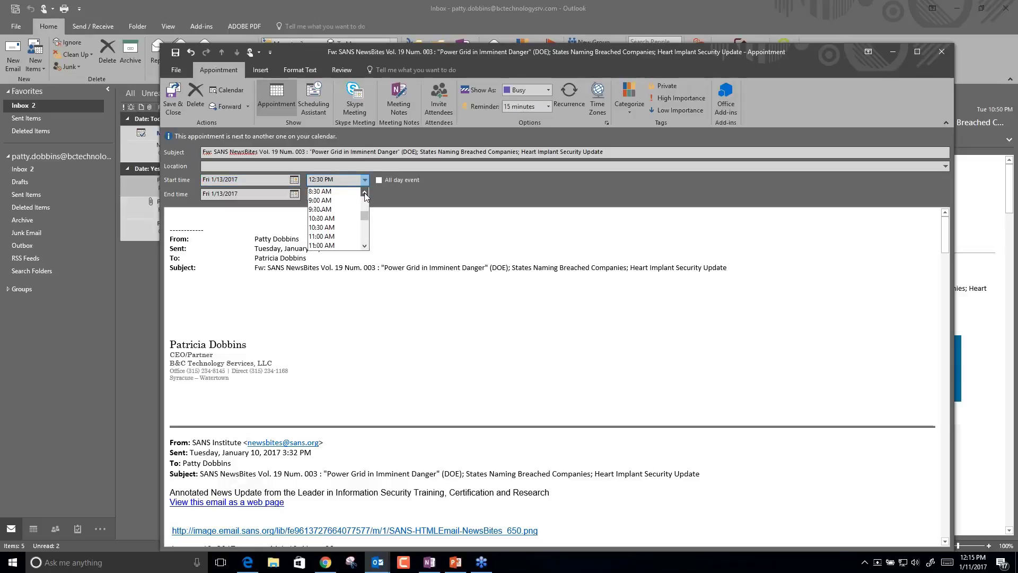
click(364, 191)
click(333, 192)
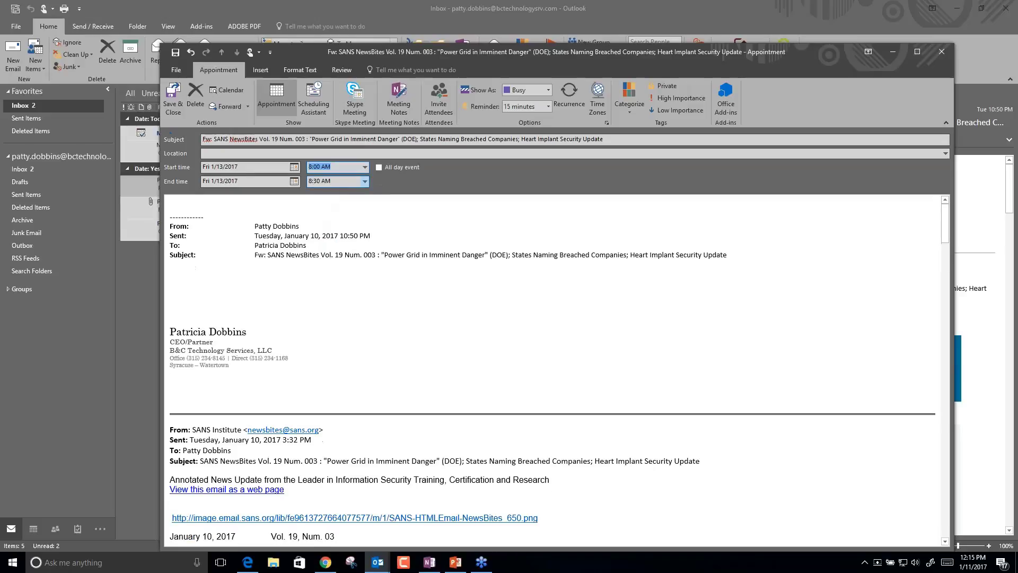
click(365, 181)
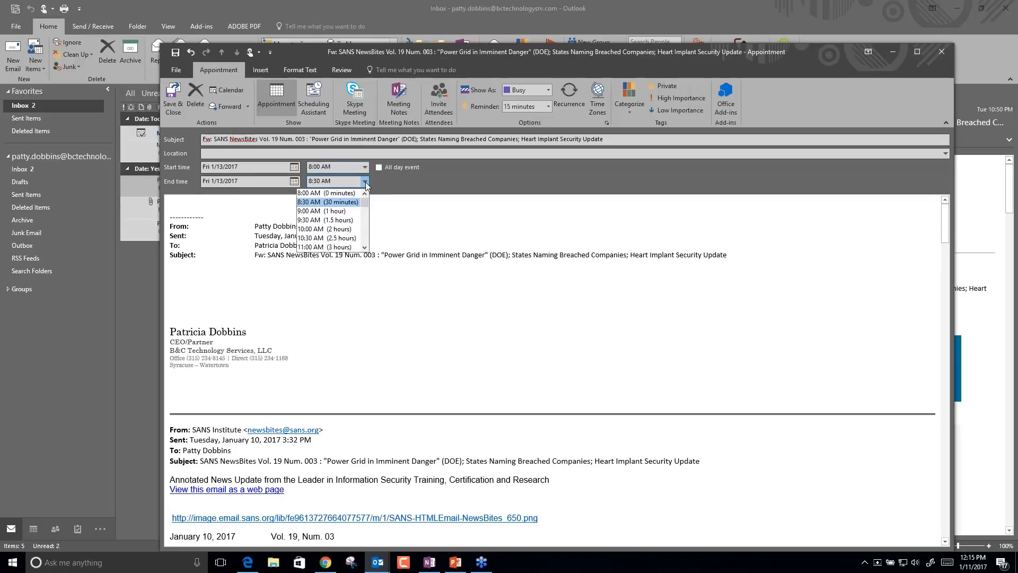
click(355, 219)
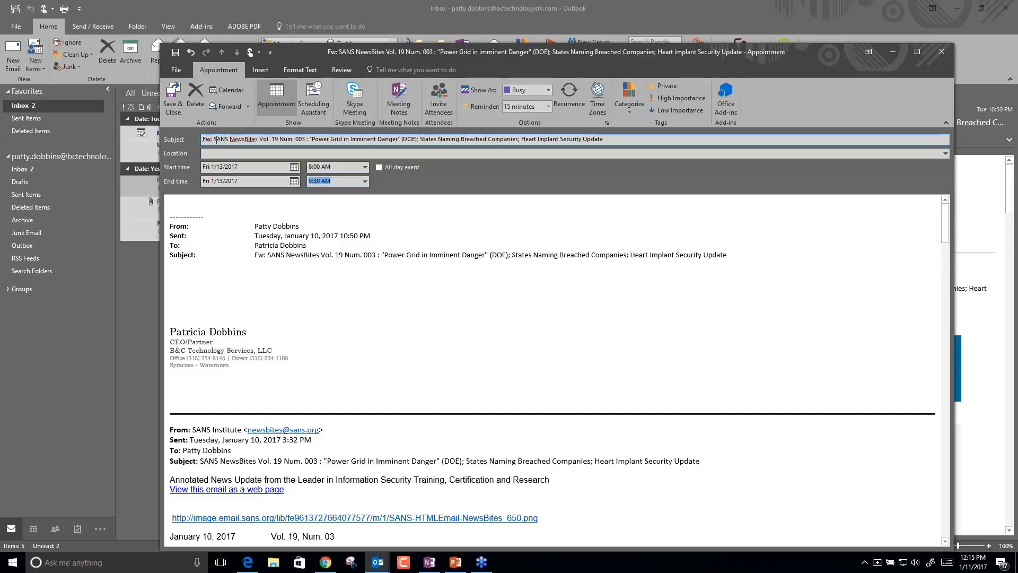
Trim the subject to 'SANS NewsBites Vol. 19 Num. 003 :' and save the appointment.
drag(214, 138, 202, 139)
key(Delete)
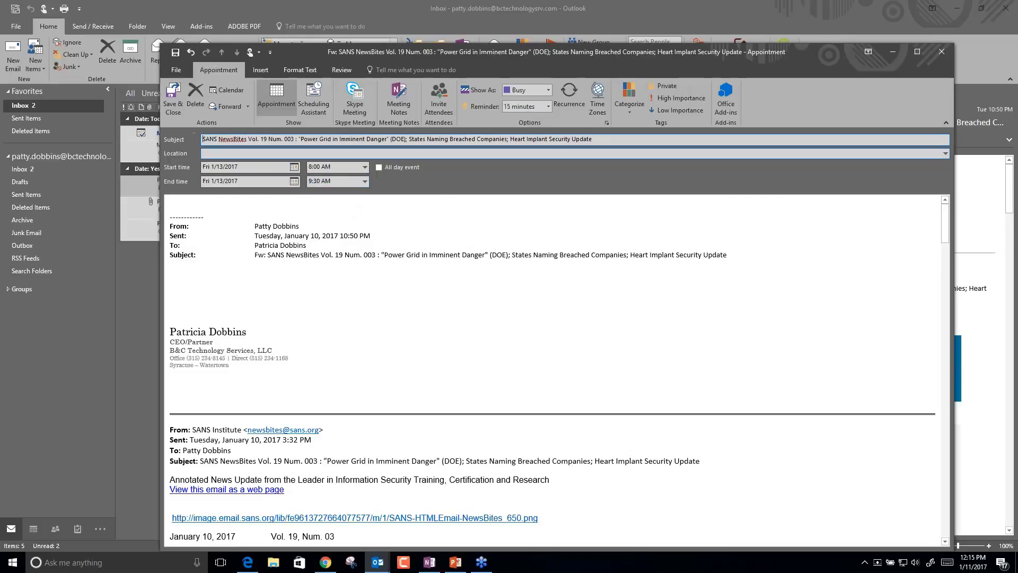
click(297, 139)
key(shift+End)
key(Delete)
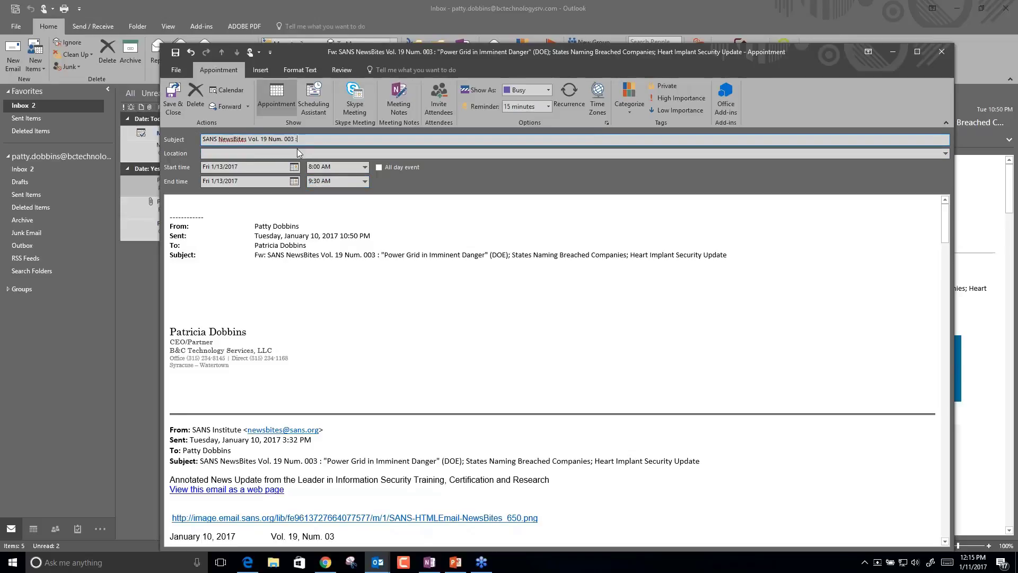
click(178, 108)
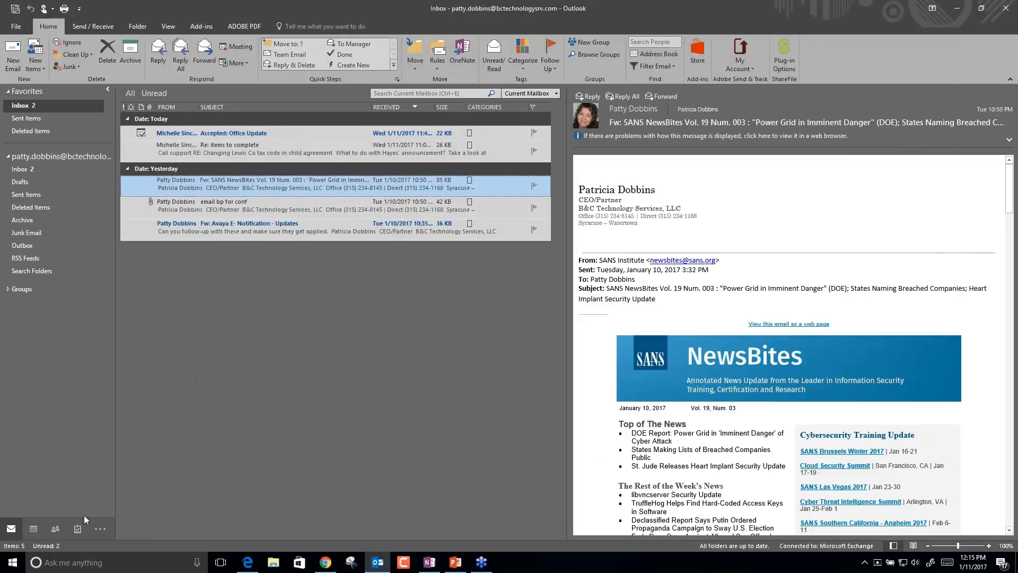
Open 'email bp for conf' and cancel dropping it onto Calendar, leaving the calendar unchanged.
click(33, 529)
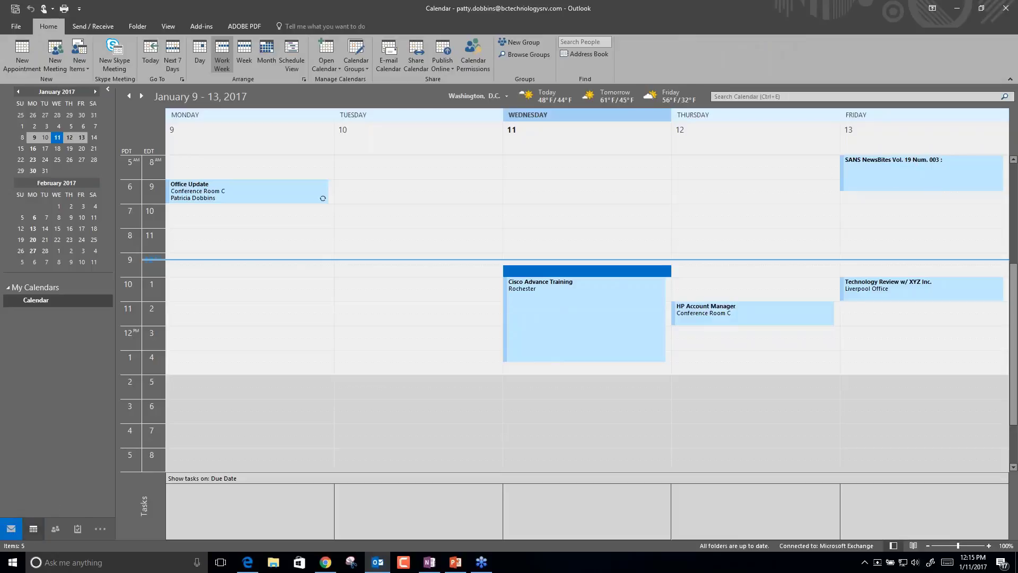
click(11, 528)
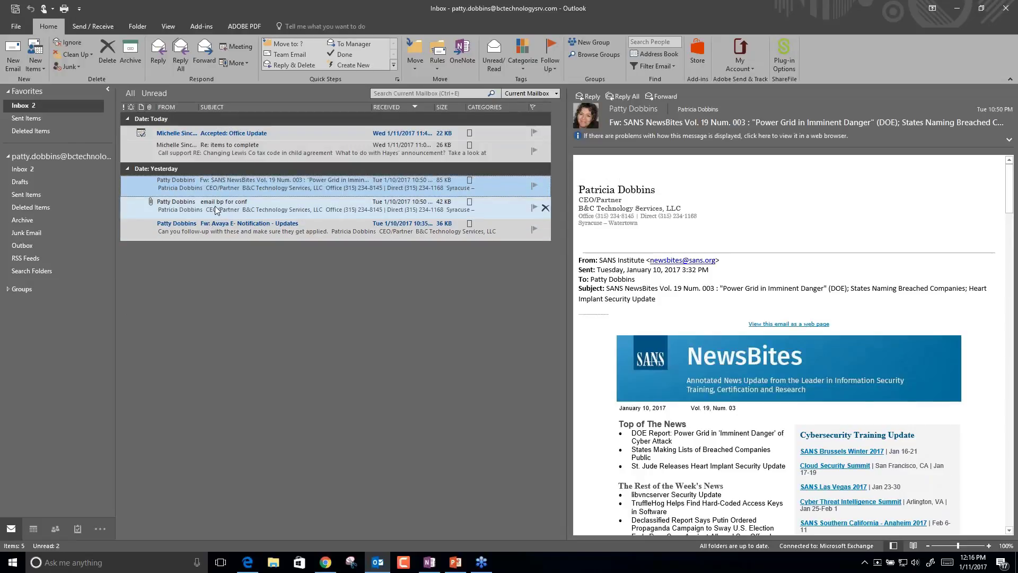
click(217, 210)
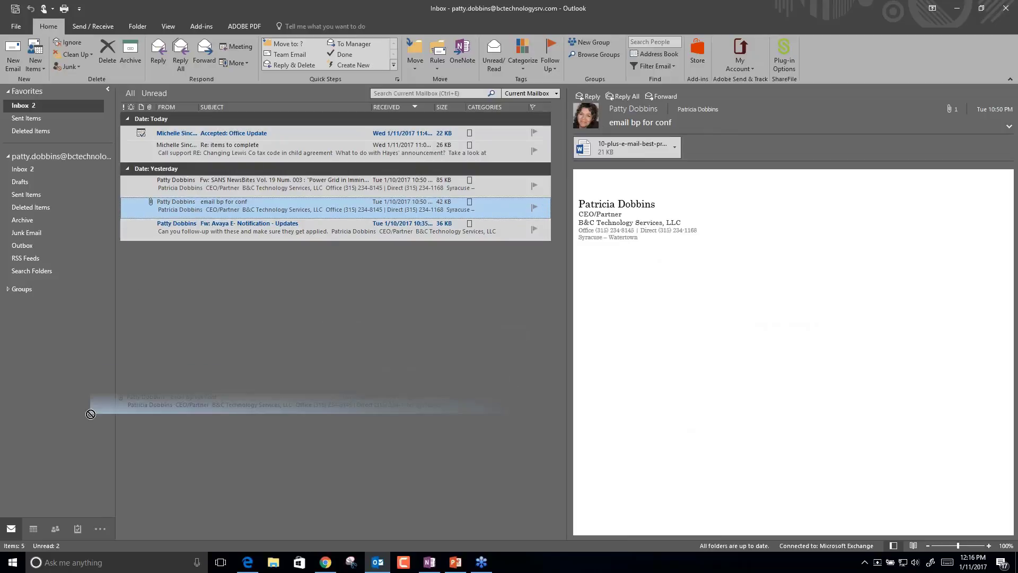
drag(33, 530, 32, 534)
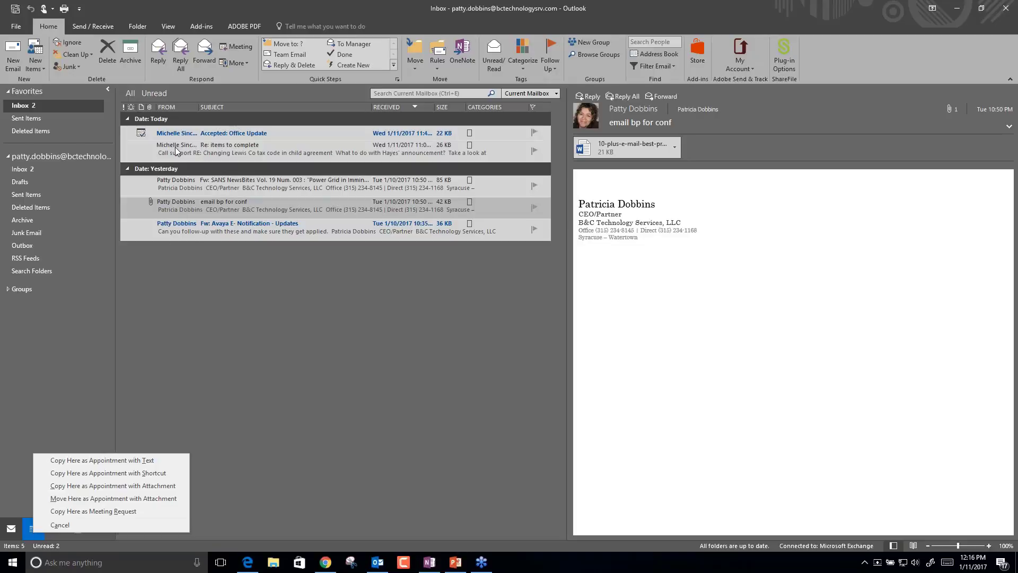
click(176, 349)
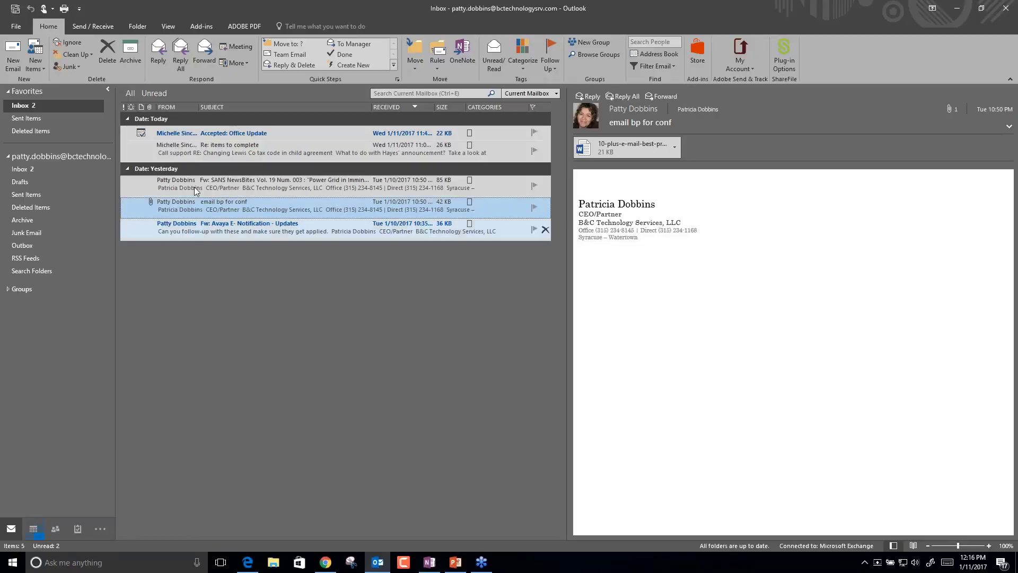
Copy 'Re: items to complete' to Calendar as a meeting request, then close the draft.
drag(202, 151, 33, 529)
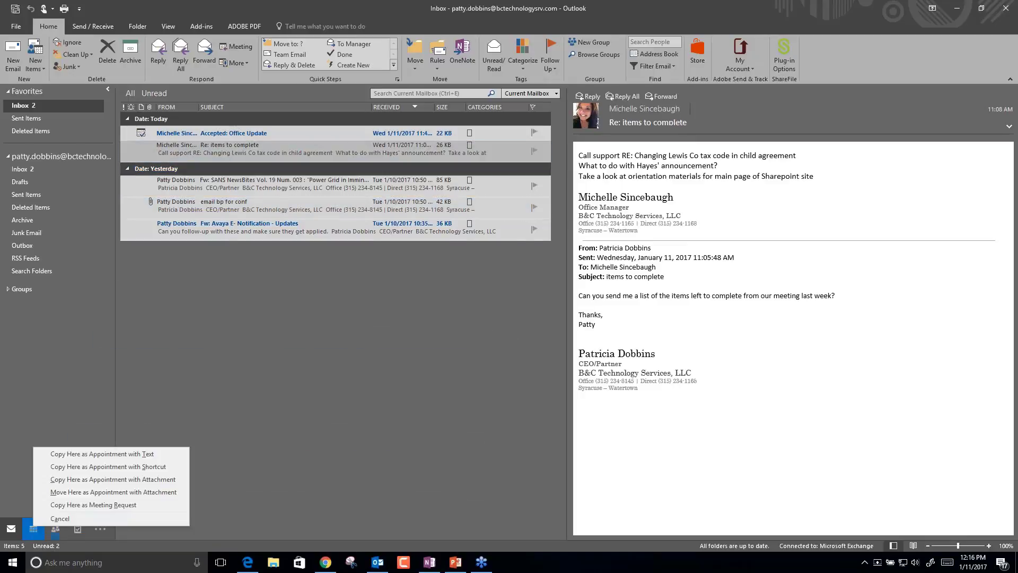
click(78, 504)
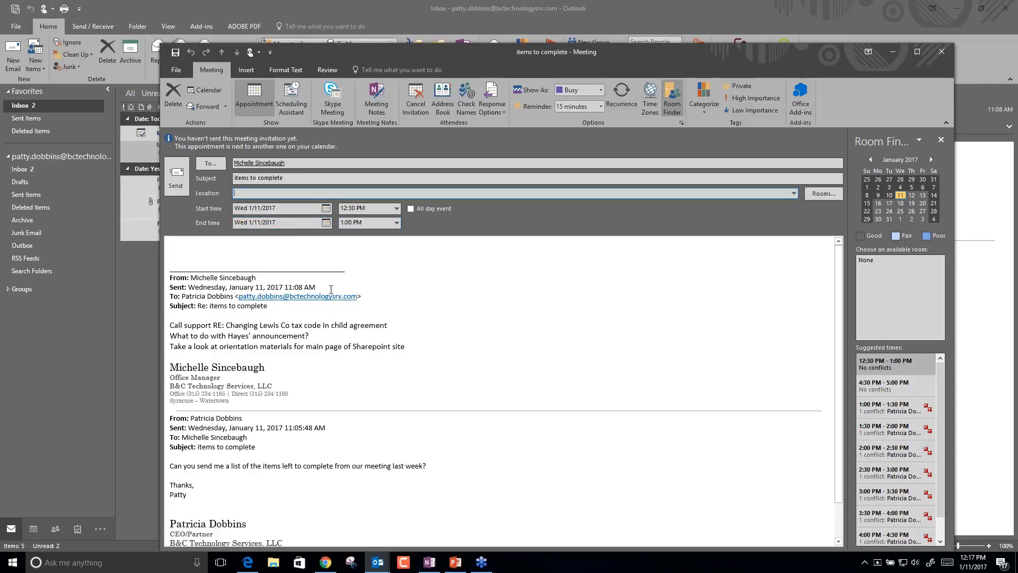
click(942, 52)
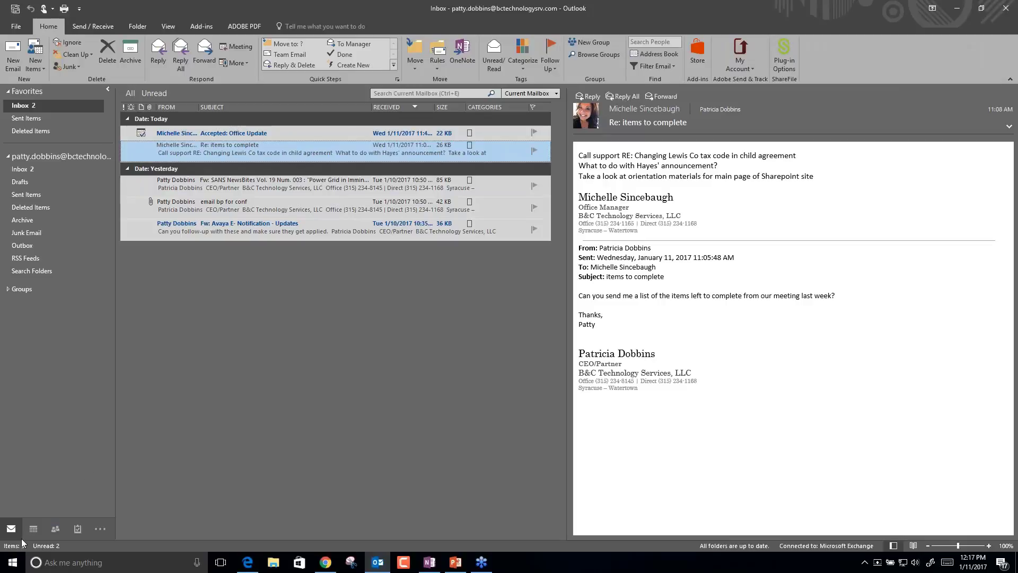
View January 2017 by month, opening and closing an empty all-day event on January 17.
click(32, 529)
mouse_move(234, 191)
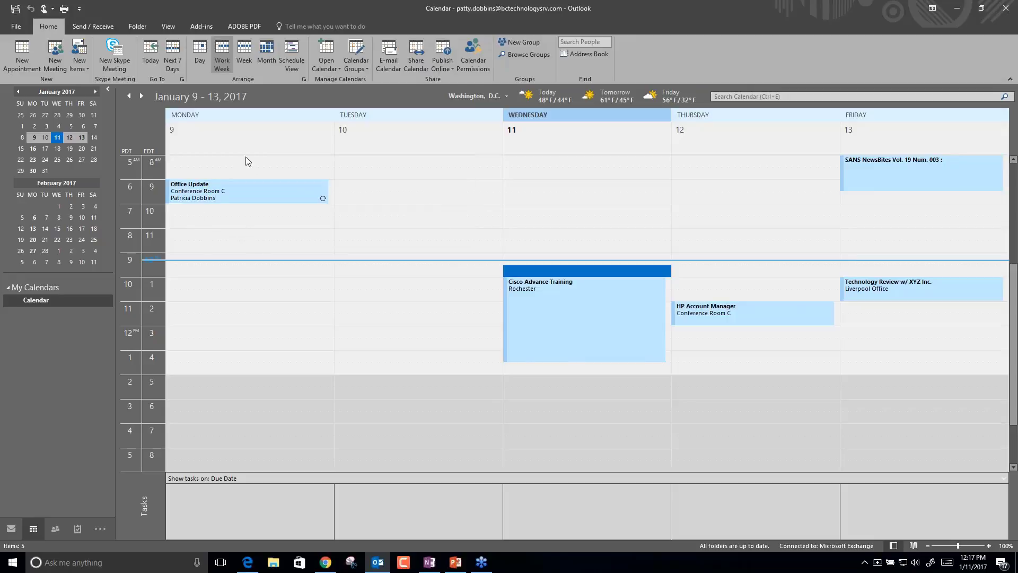
click(268, 53)
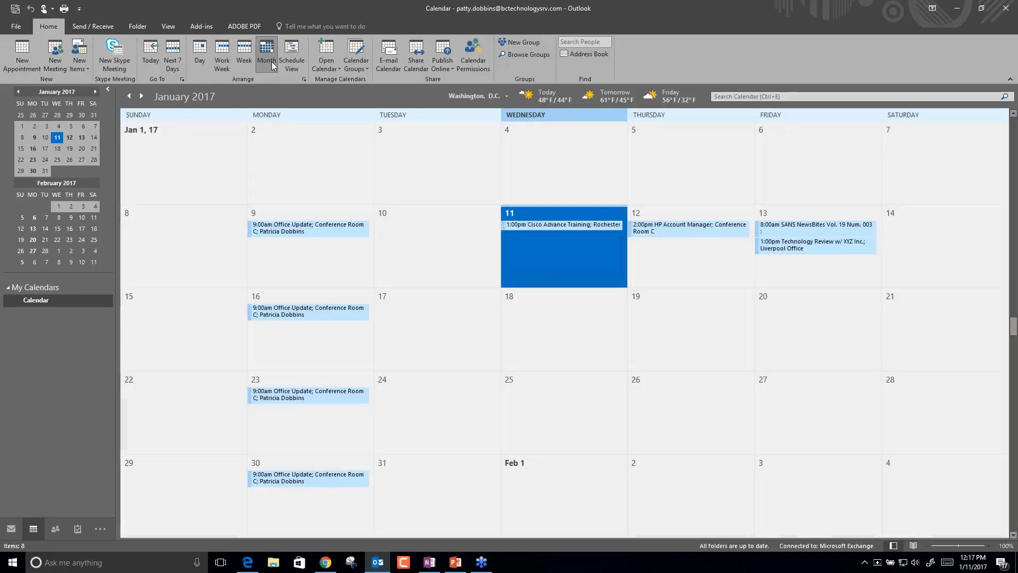
double_click(430, 322)
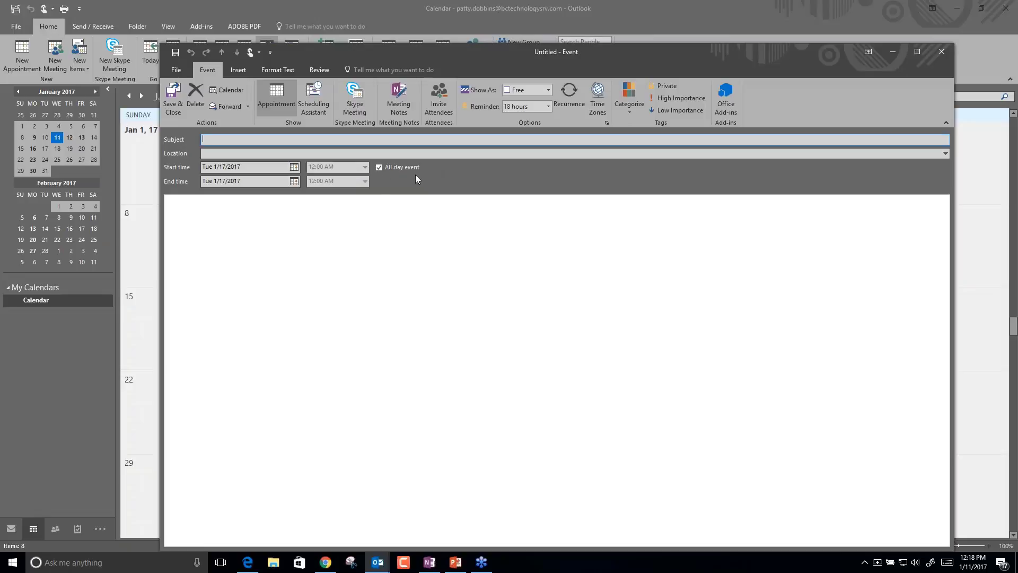
click(942, 51)
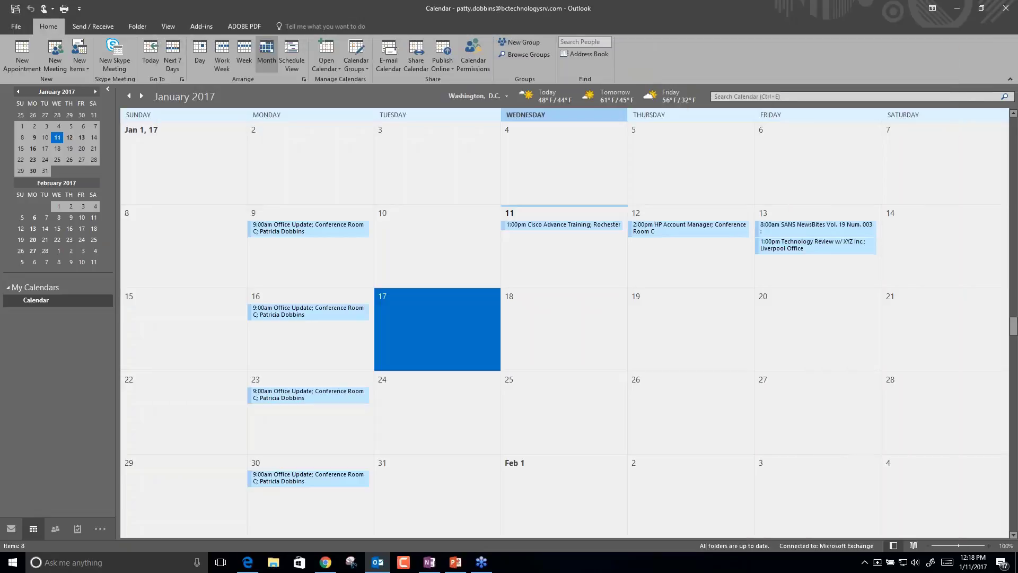
Show the January 16–20 work week and select the Tuesday 10:00 slot.
click(224, 50)
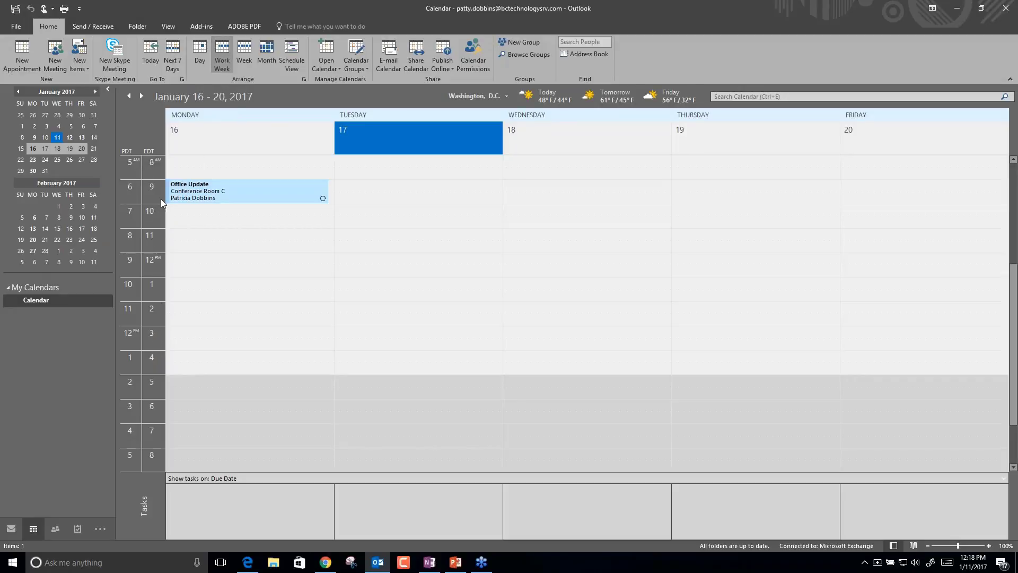
click(386, 223)
click(383, 212)
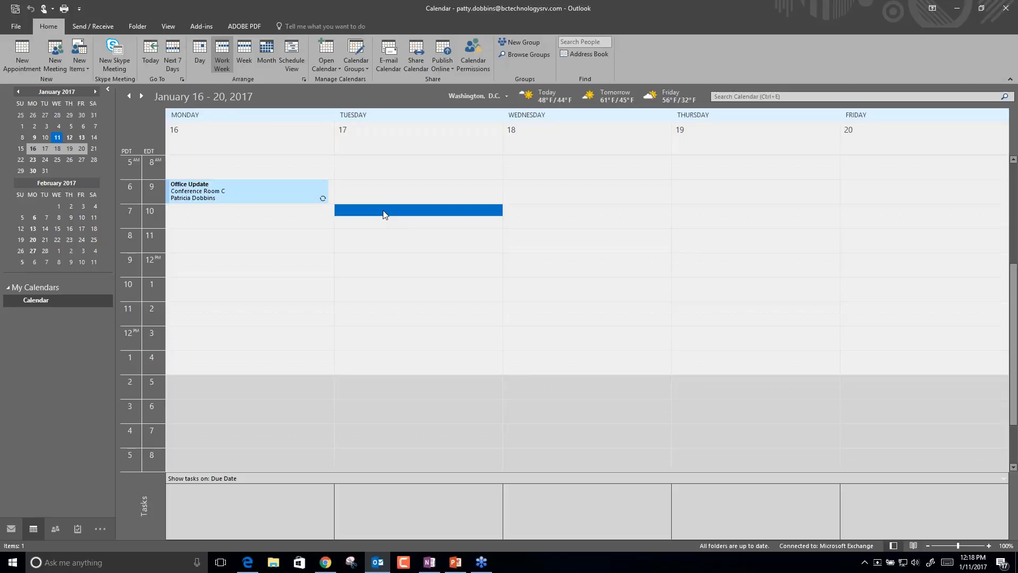
Create a Tuesday 10:00–10:30 appointment 'Tech Review w/ ABC Company' located at Fulton Office.
double_click(381, 212)
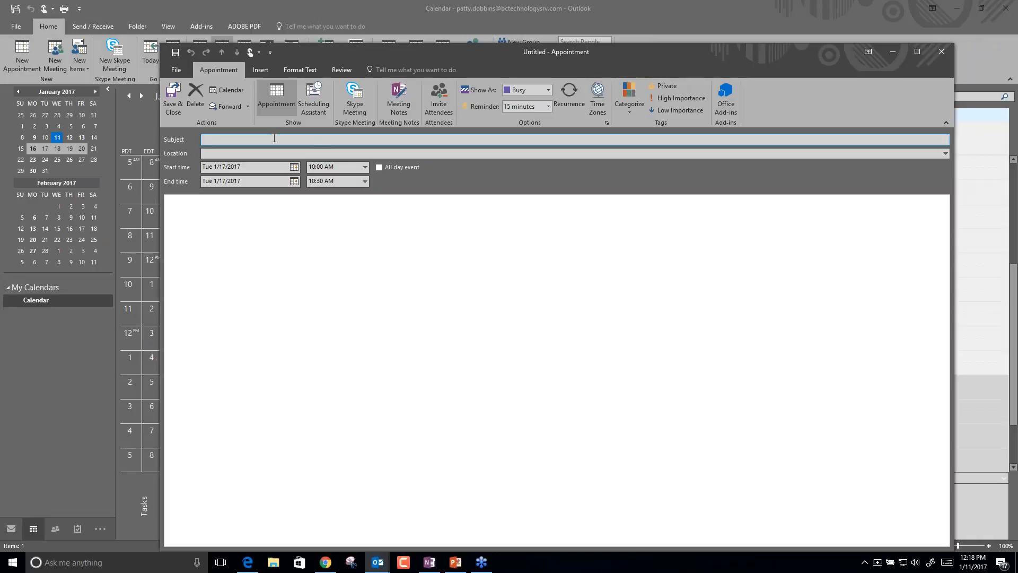
text(ech Review w/ ABC Company)
click(202, 153)
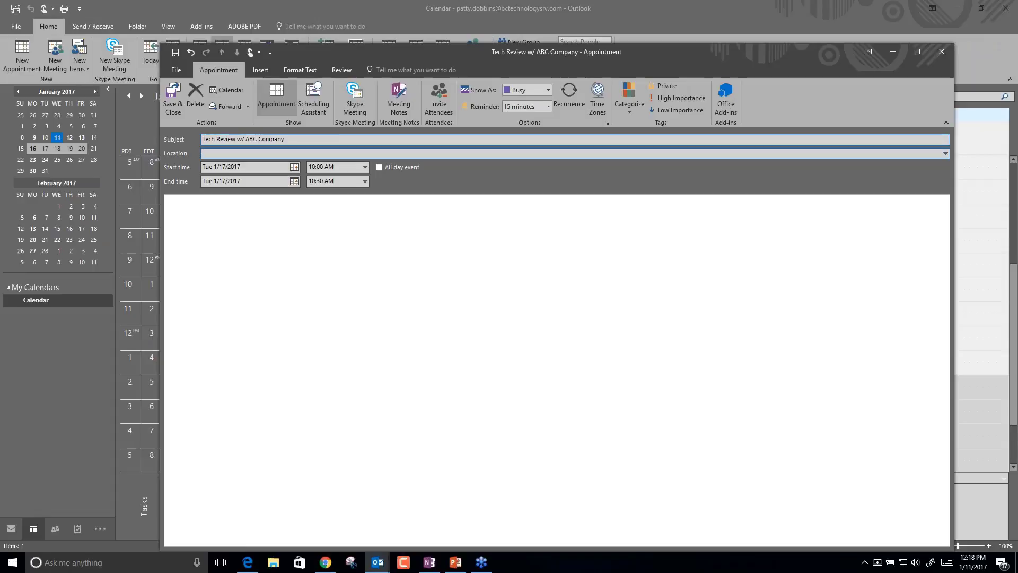
text(Fulton Office)
click(205, 208)
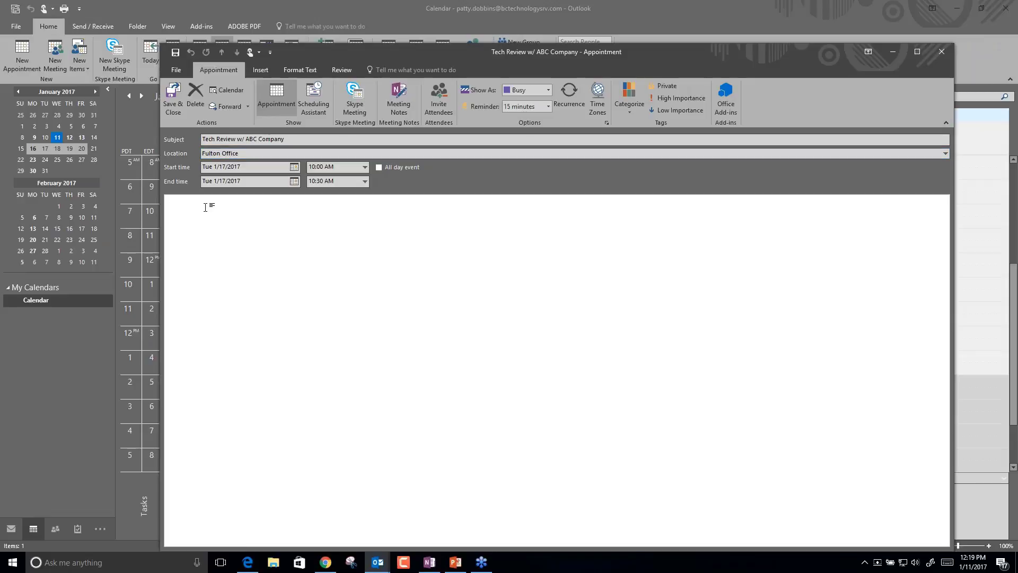
click(274, 69)
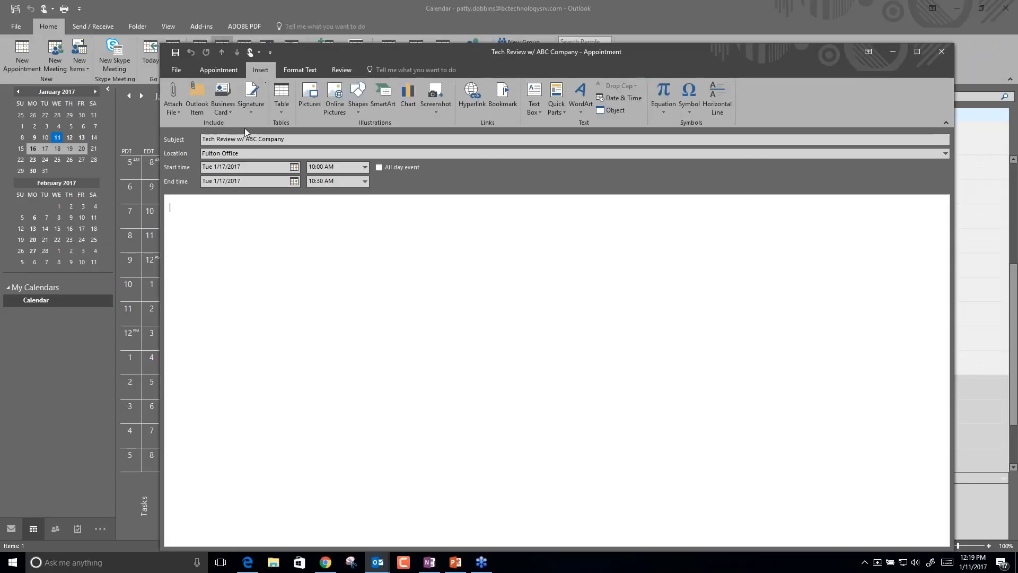
Try the Outlook Item and Business Card insert options, then dismiss them.
click(199, 110)
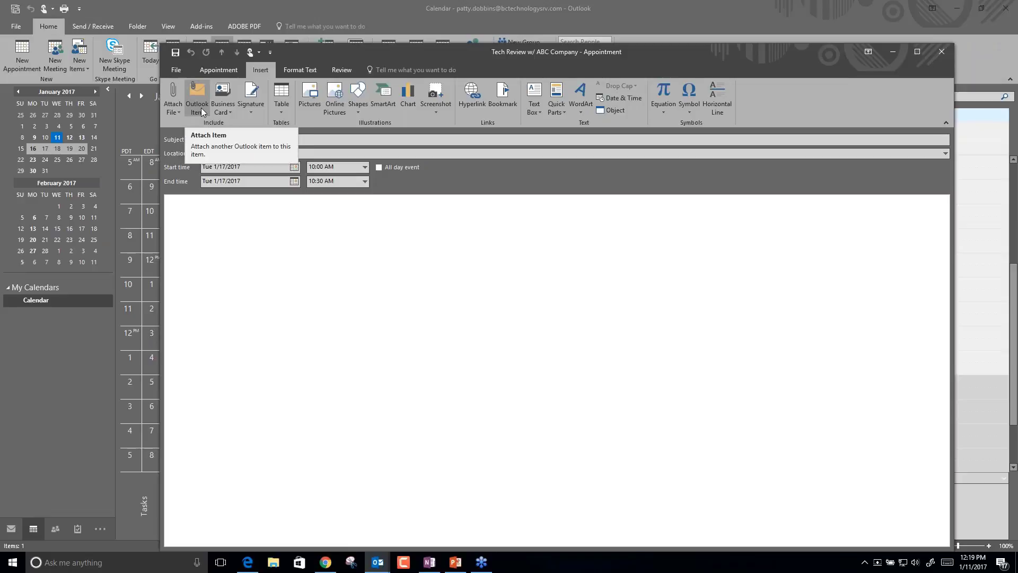
click(223, 110)
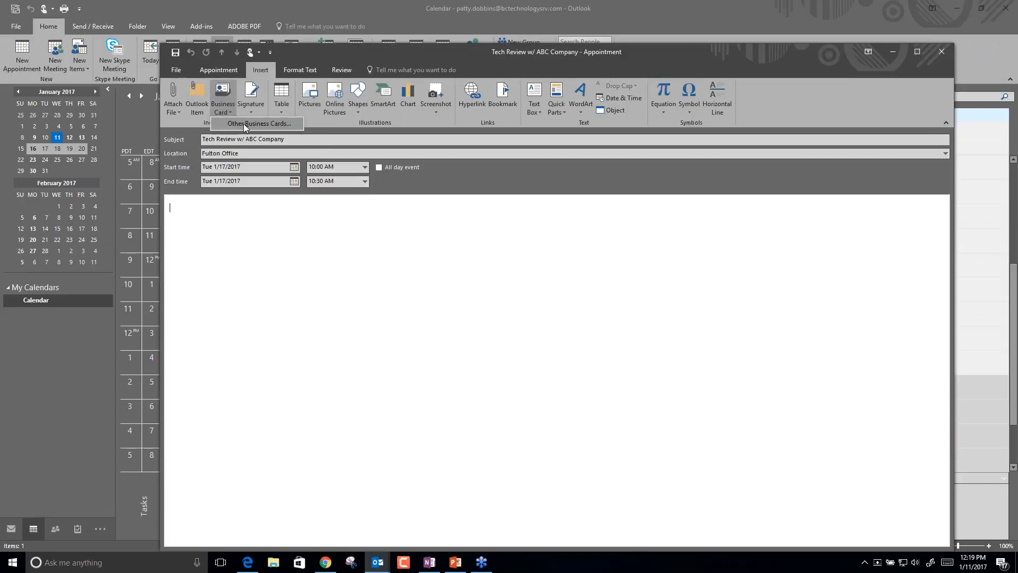
click(202, 275)
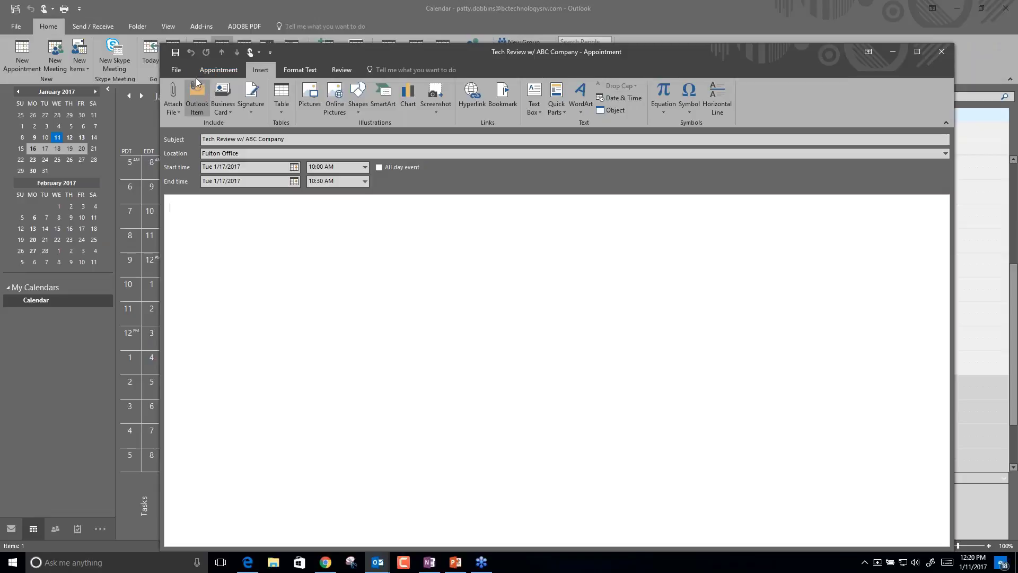
Show the Scheduling Assistant's free/busy timeline for the Tuesday 10:00–10:30 slot.
click(206, 73)
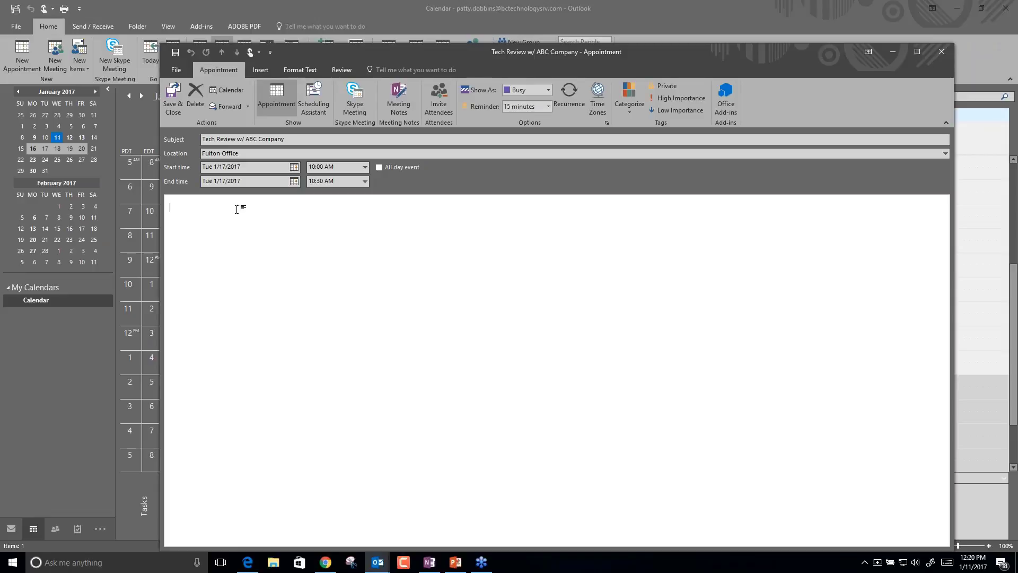
key(shift+Tab)
key(shift+Tab)
key(shift+Tab)
key(shift+Tab)
key(shift+Tab)
click(320, 107)
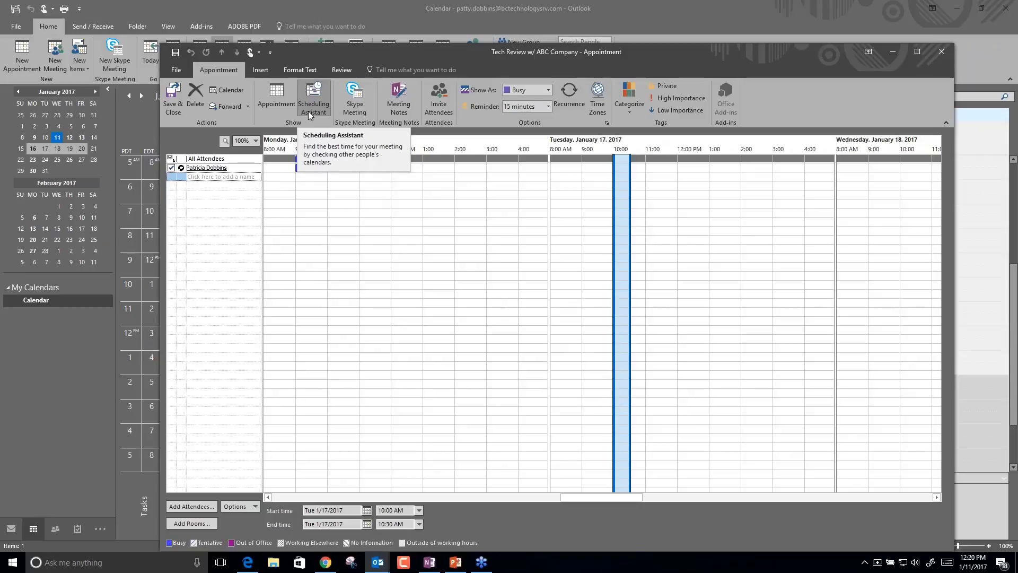
Add a colleague by their alias as an attendee and send the Tech Review invitation.
click(437, 112)
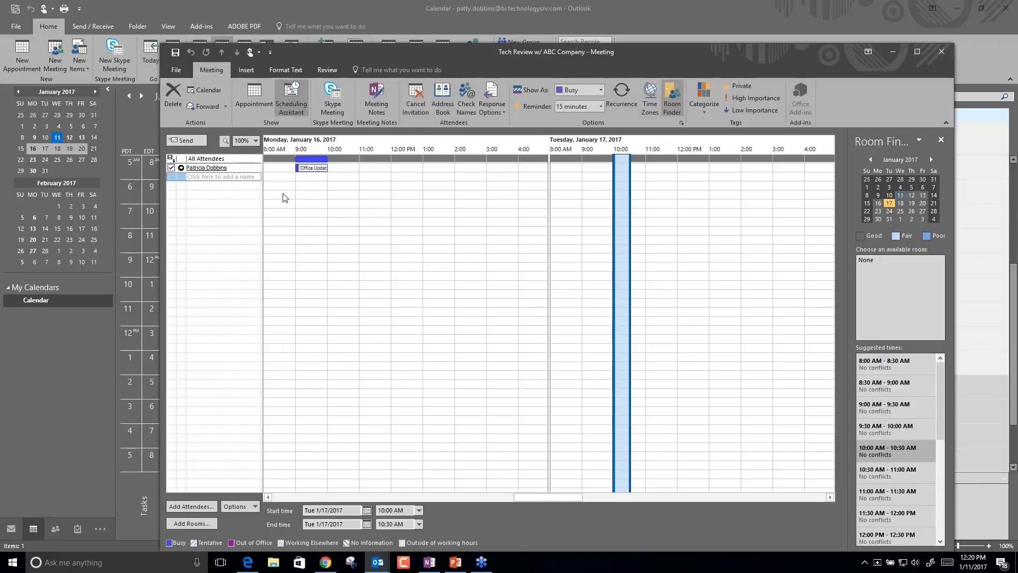
click(223, 177)
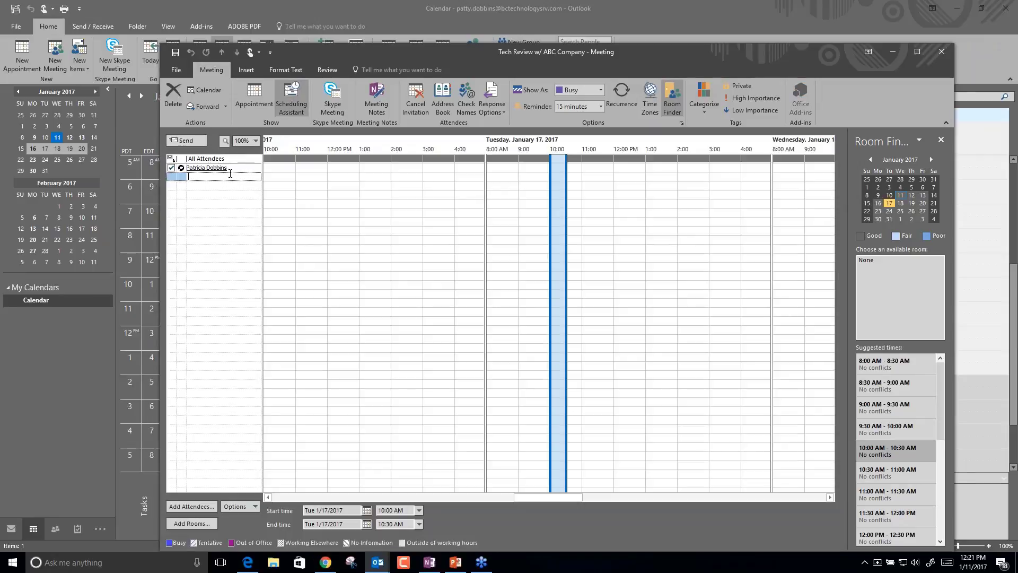
key(Return)
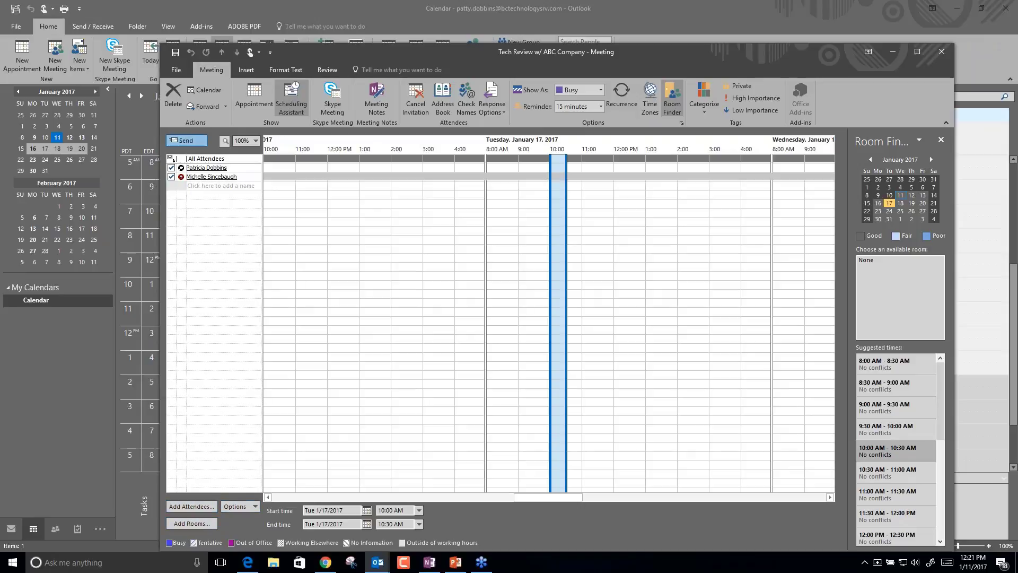
click(185, 140)
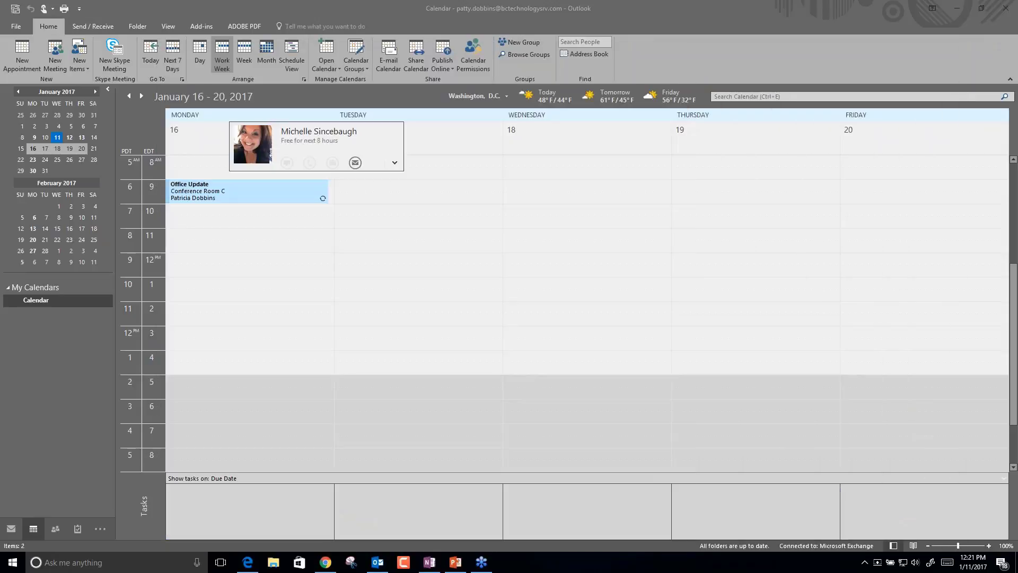
Drag the Tech Review w/ ABC Company meeting to Wednesday 18 at 10 AM and confirm the change.
click(293, 310)
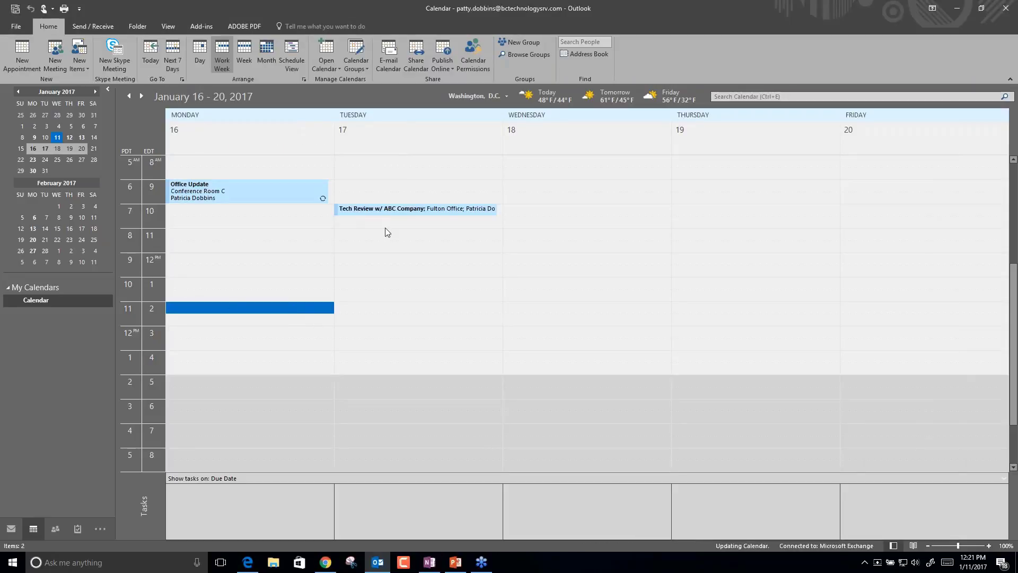
click(381, 211)
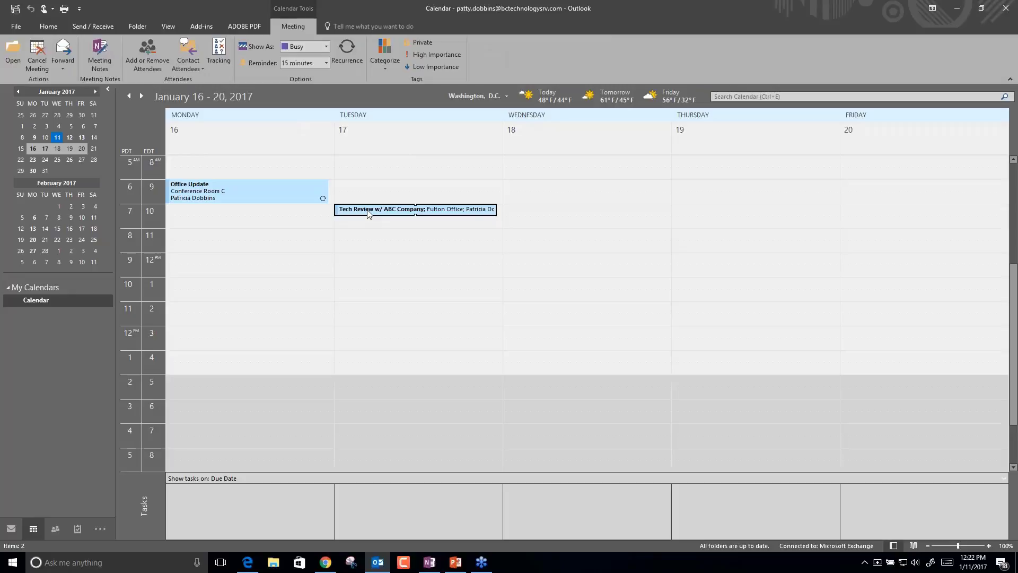
drag(369, 213, 556, 218)
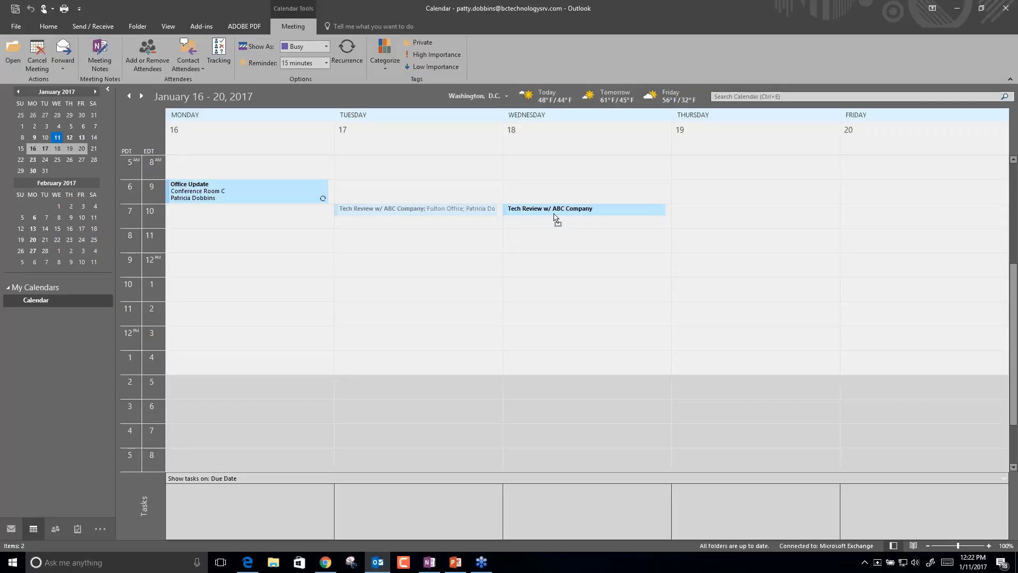
drag(555, 218, 554, 215)
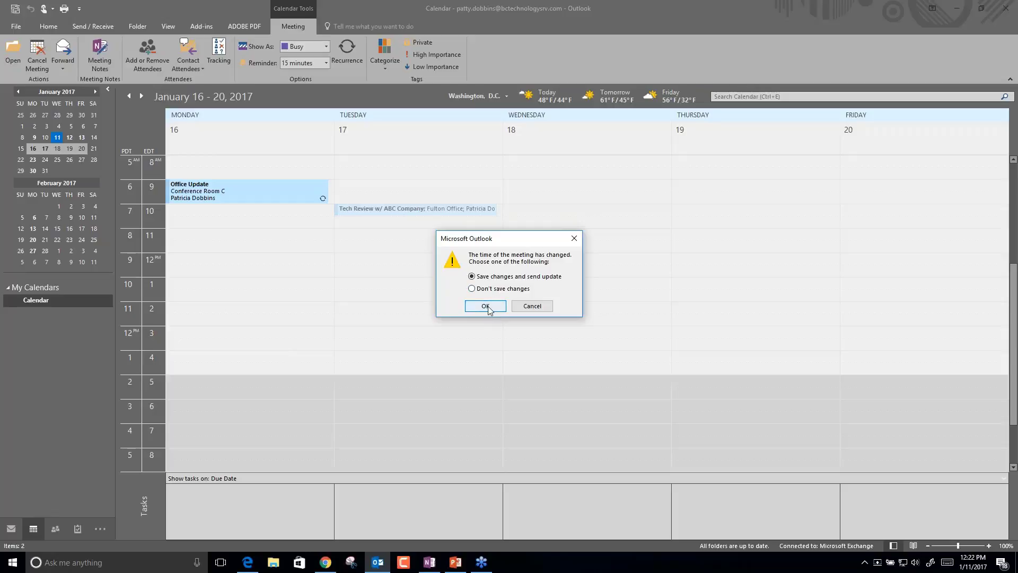
click(485, 307)
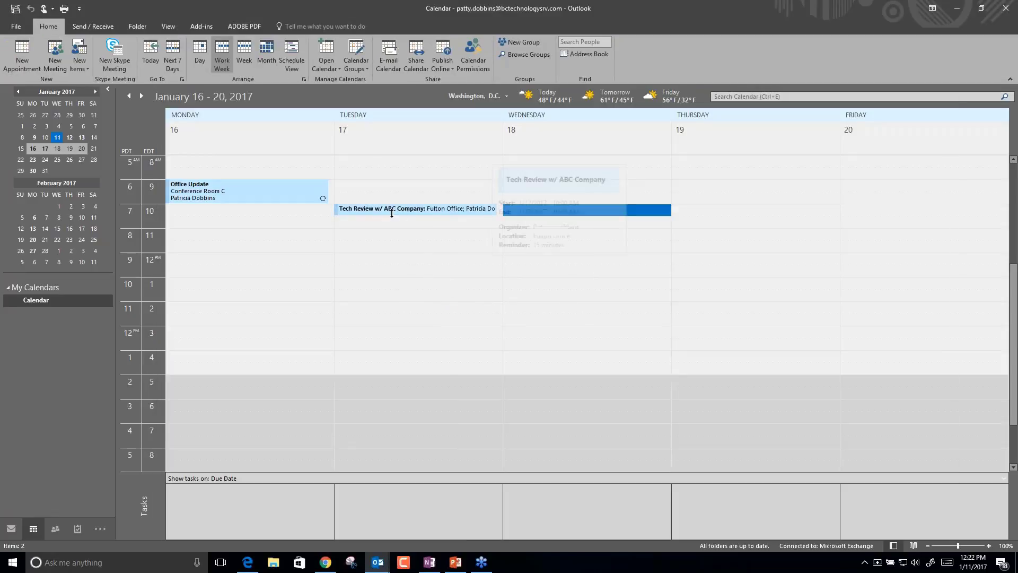
Reopen the meeting, then close it, saving changes and sending the update to attendees.
click(398, 287)
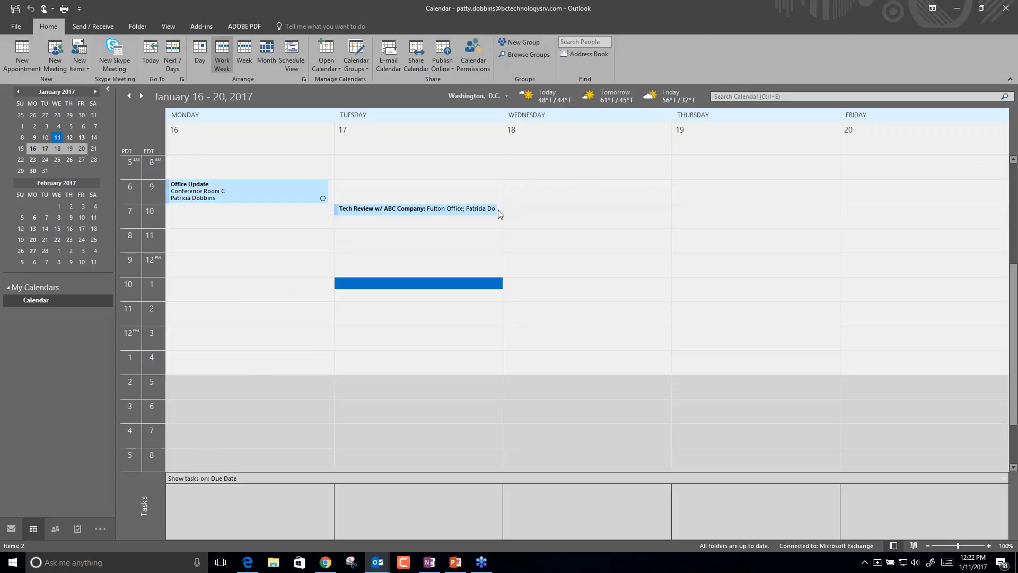
double_click(399, 208)
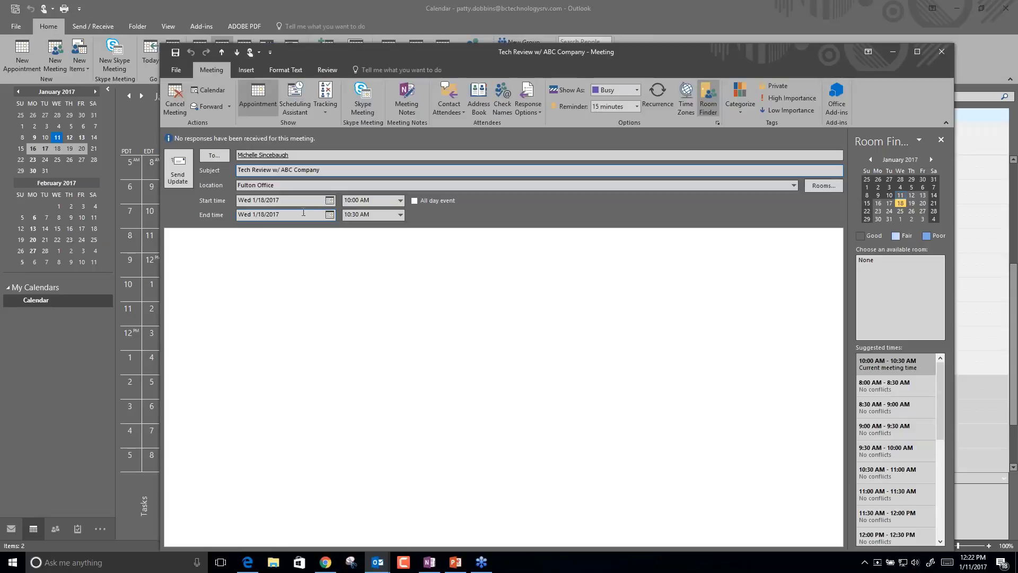
click(940, 52)
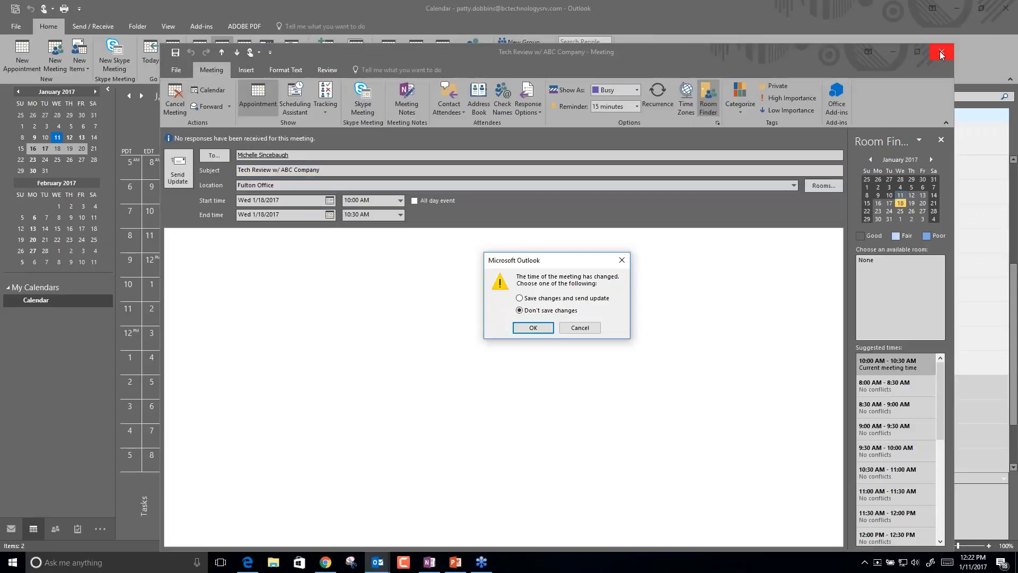
click(528, 299)
click(530, 329)
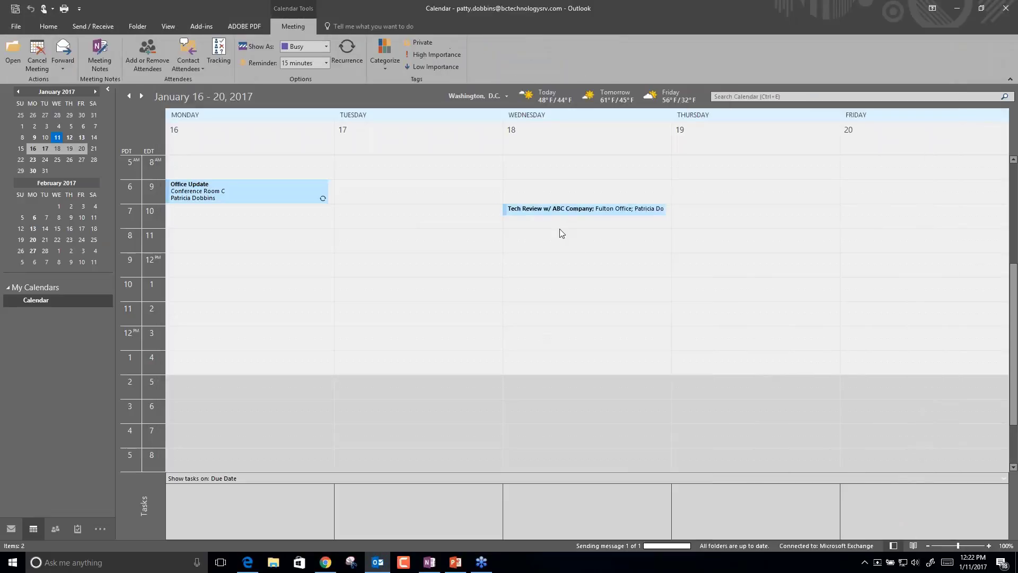
mouse_move(533, 212)
click(532, 213)
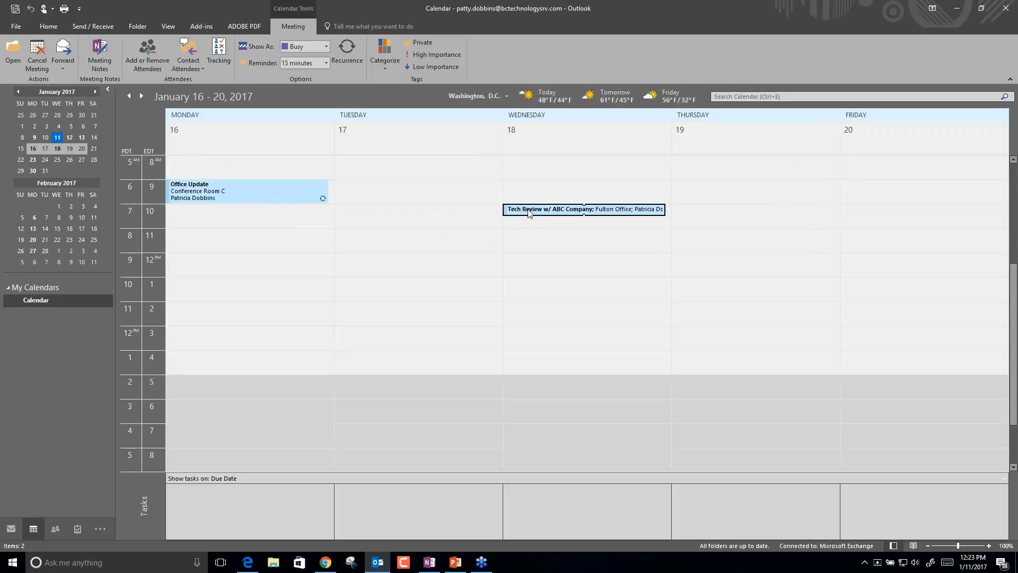
mouse_move(528, 213)
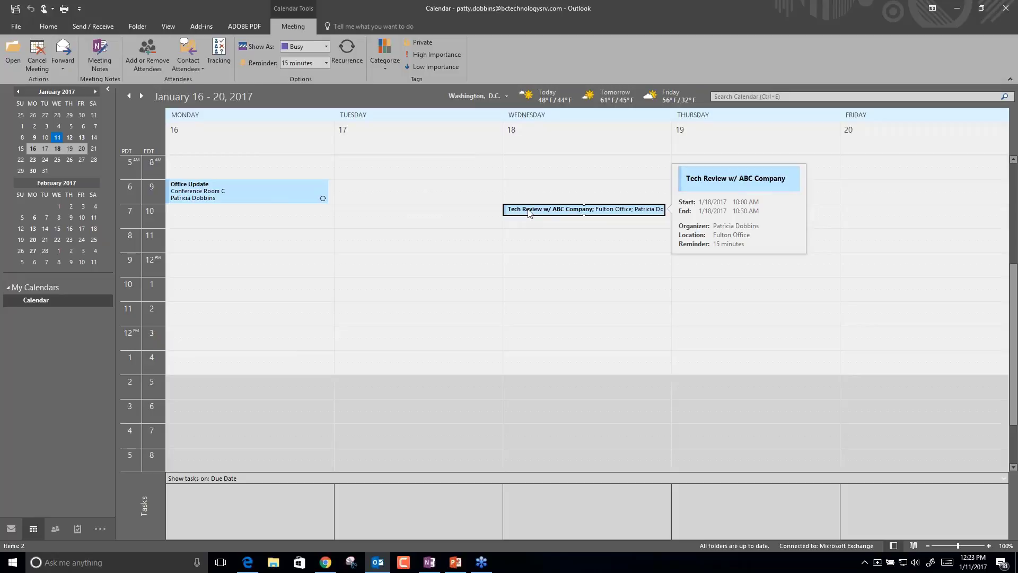
Make Tech Review recur monthly on the third Wednesday, ending 10/18/2017, keeping the 15-minute reminder.
double_click(528, 212)
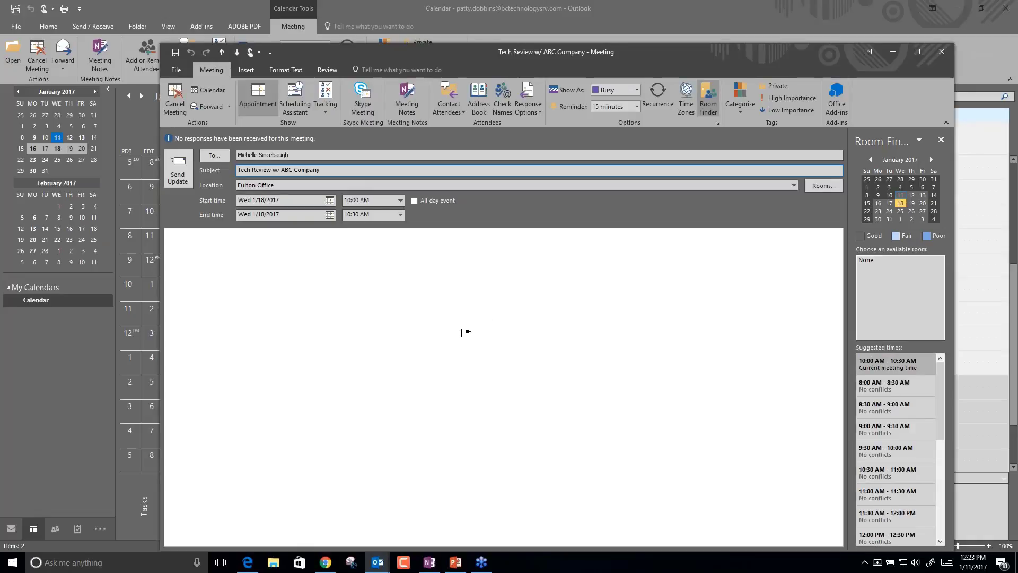
click(657, 97)
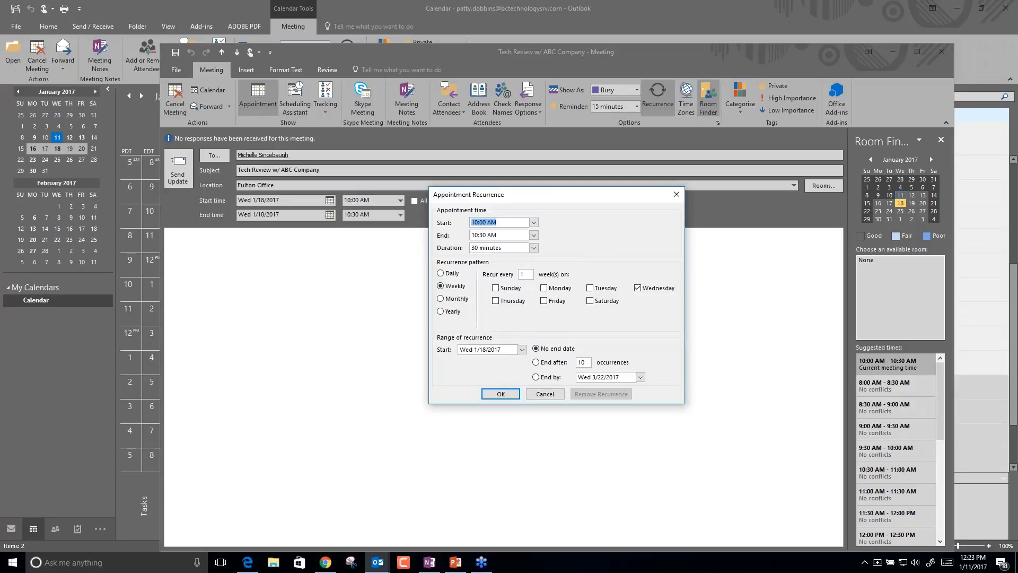
click(456, 300)
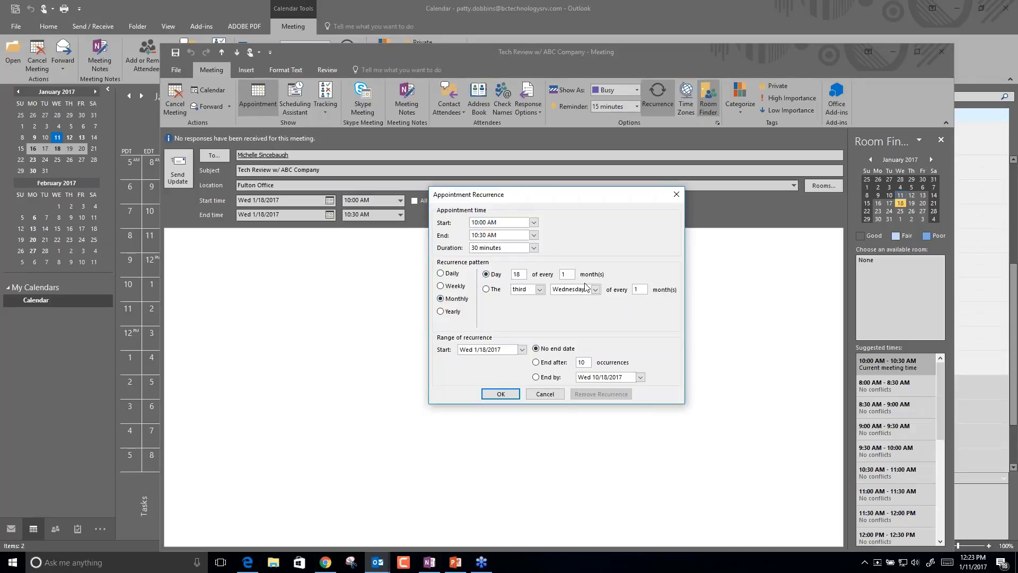
click(485, 289)
click(535, 362)
click(500, 395)
click(500, 393)
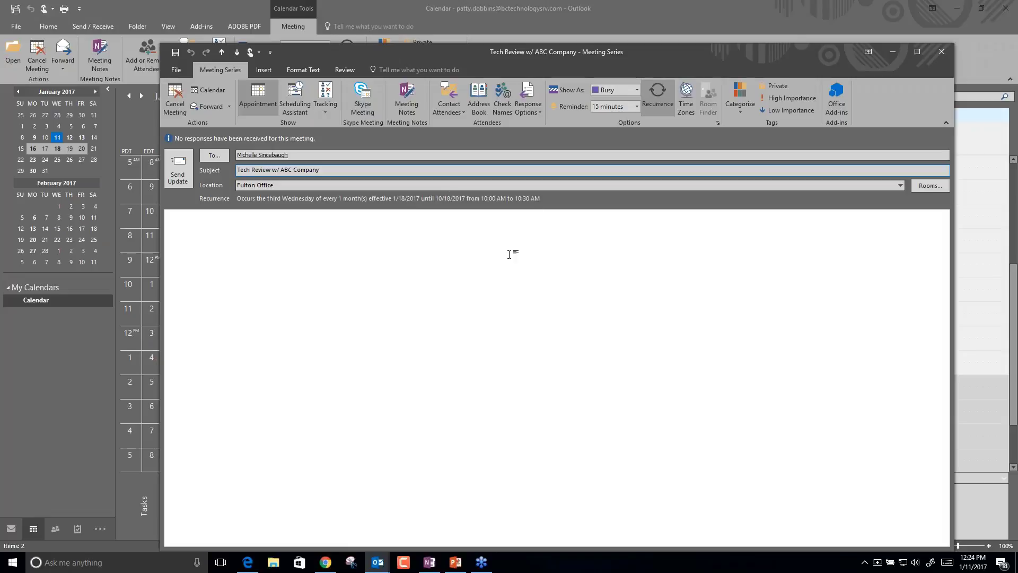
click(637, 106)
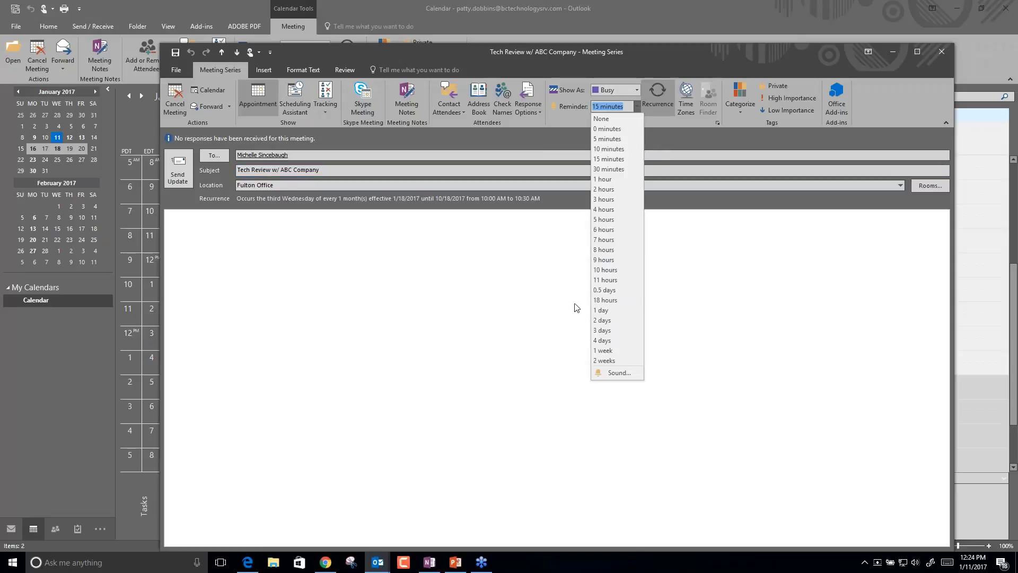
click(409, 323)
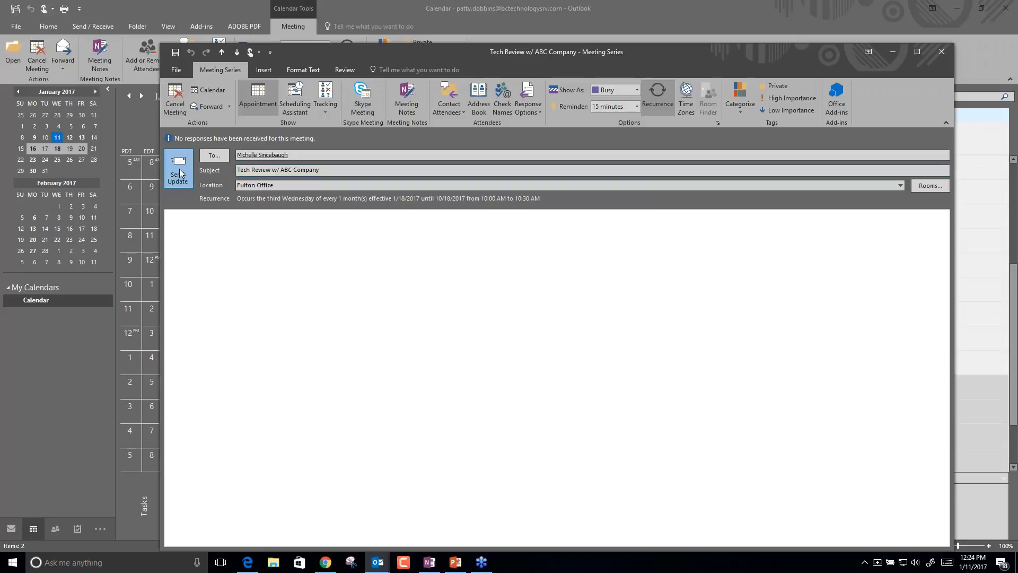
Send the updated recurring Tech Review series to its attendees.
click(179, 169)
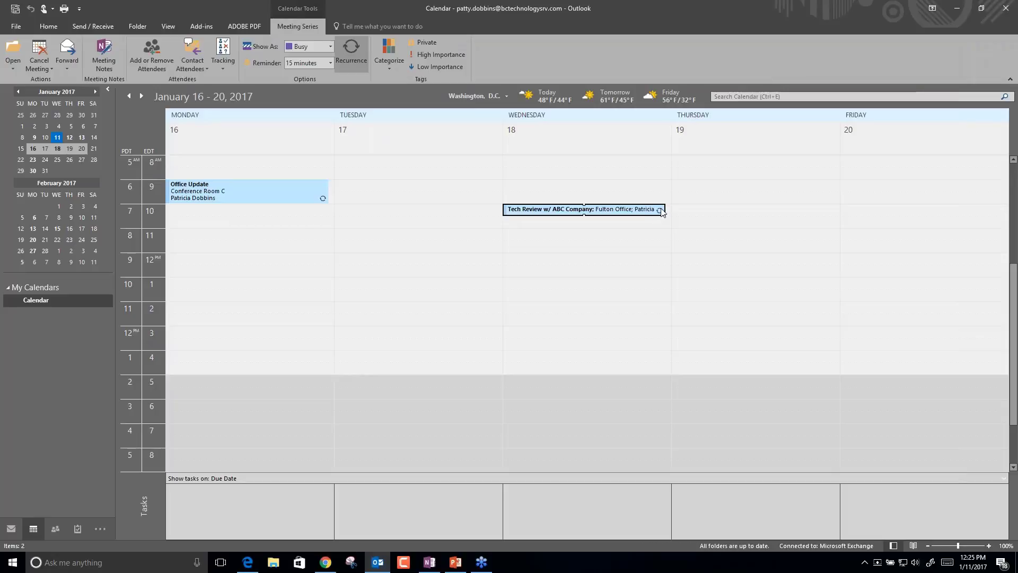
mouse_move(662, 213)
Switch the calendar to a 15-minute time scale and select several Tuesday slots to preview it.
right_click(145, 271)
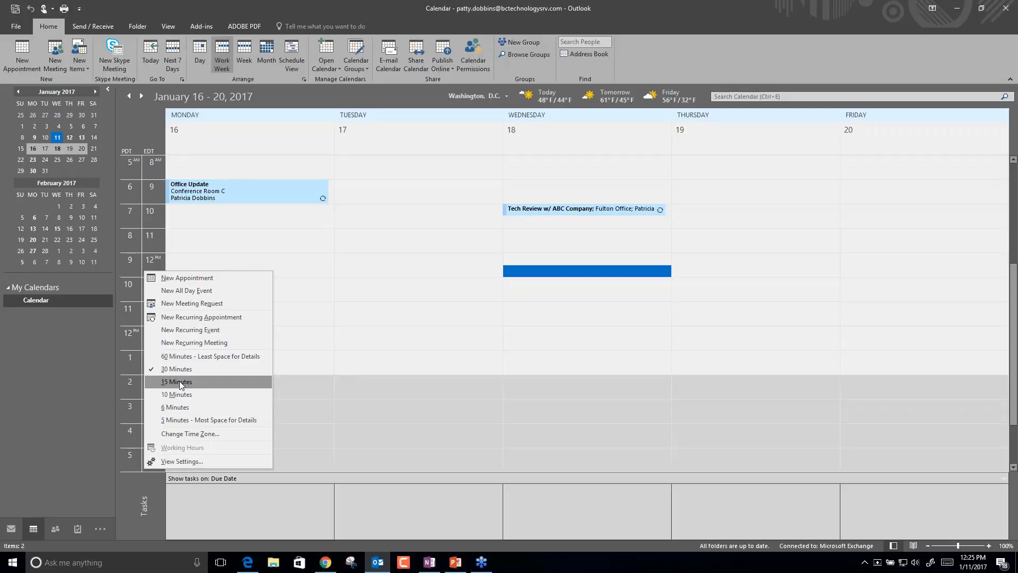
click(179, 381)
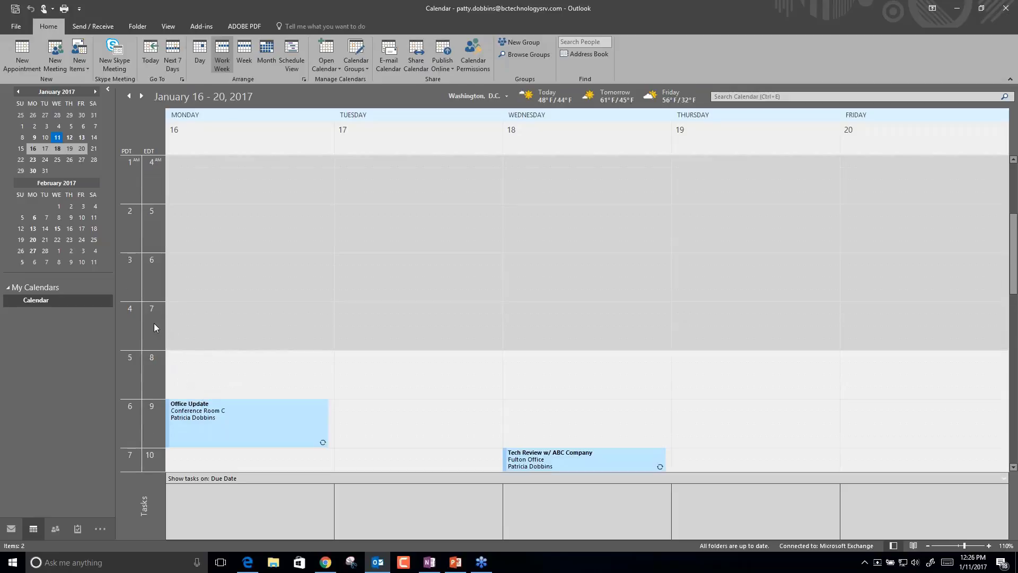
click(370, 406)
click(370, 418)
click(370, 431)
click(371, 441)
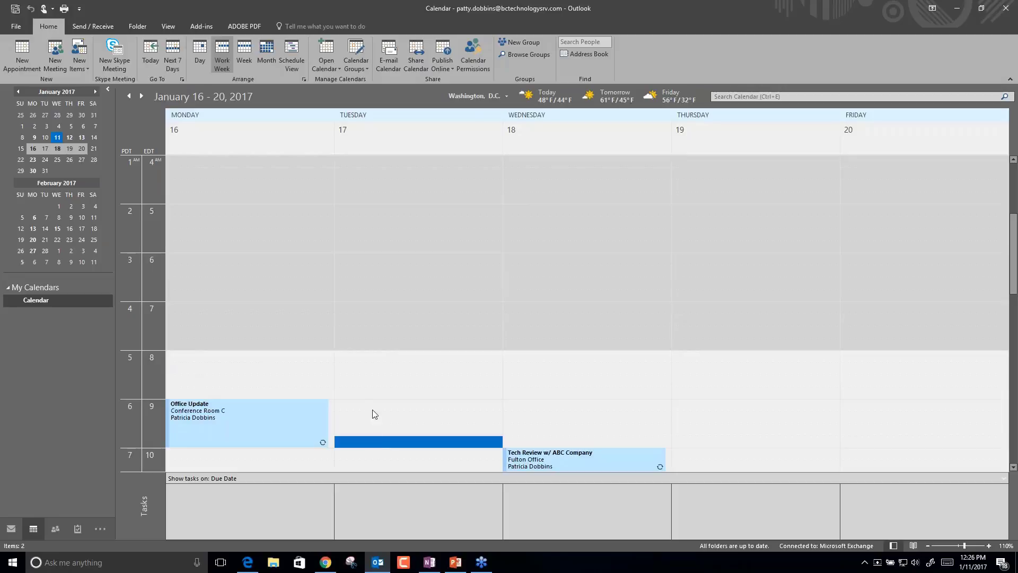
click(372, 409)
click(371, 419)
click(371, 429)
click(370, 444)
Return the time scale to 30 minutes and bring up the time scale options again.
right_click(144, 323)
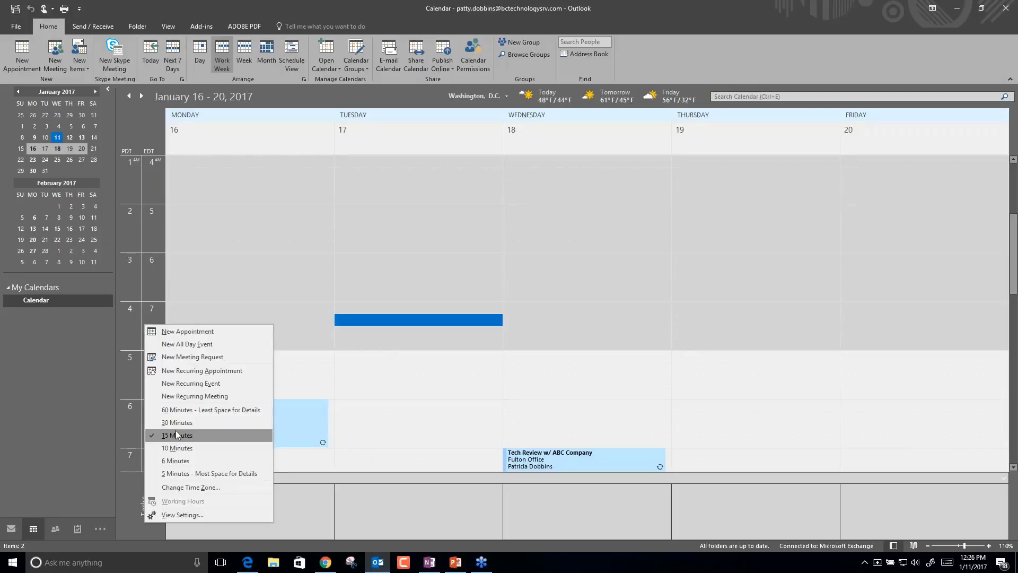
click(177, 422)
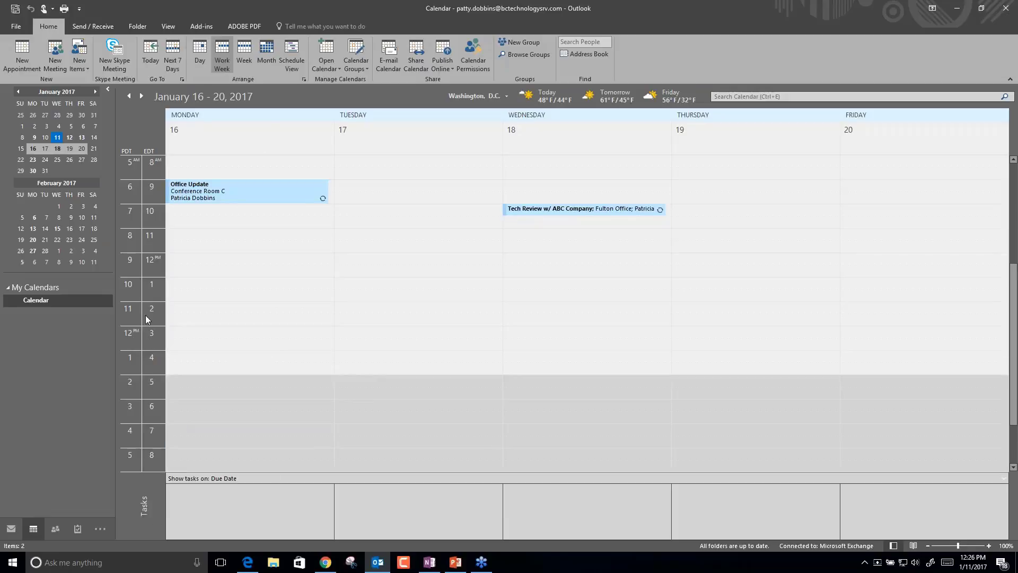
right_click(151, 317)
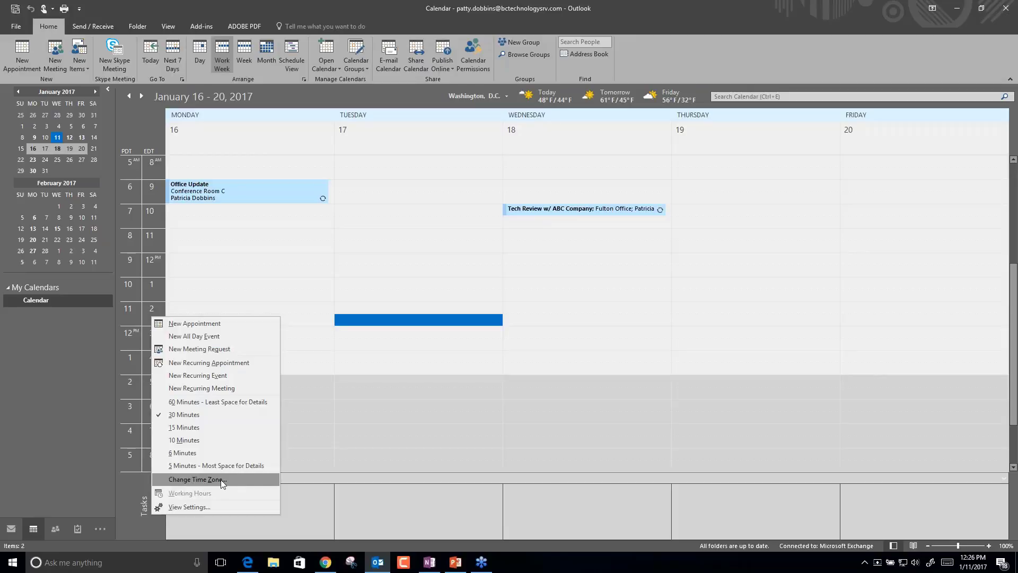
Turn off the second time zone in the calendar options and apply.
click(221, 479)
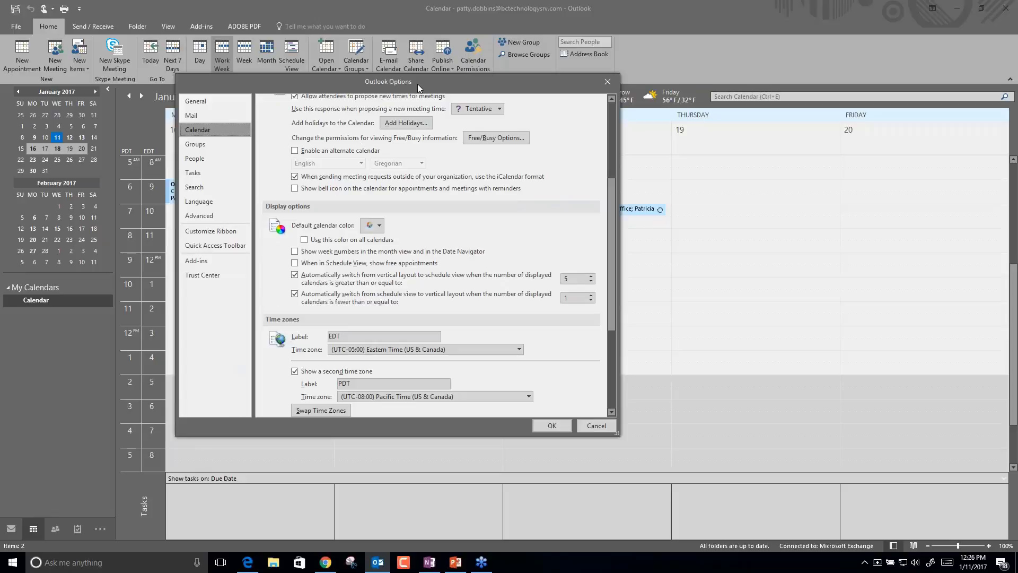
drag(613, 196, 611, 239)
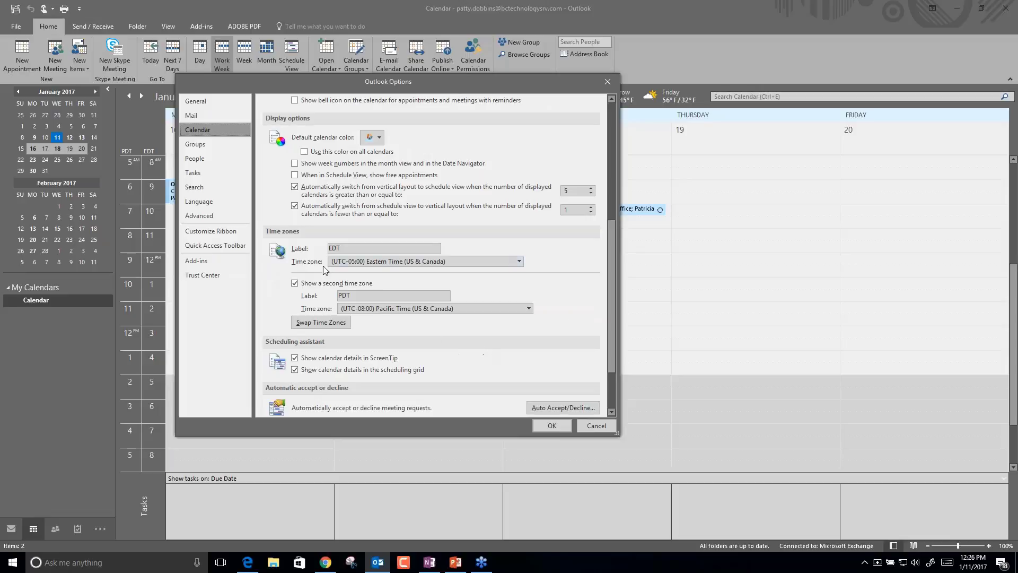
click(294, 283)
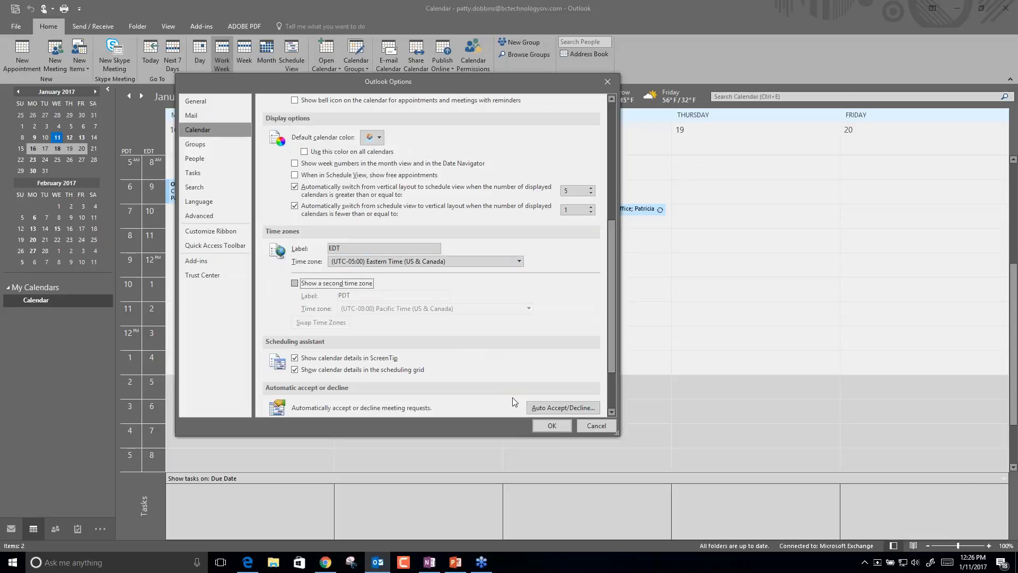
click(551, 425)
Re-enable a second time zone labelled PDT using Pacific Time and apply it.
right_click(136, 296)
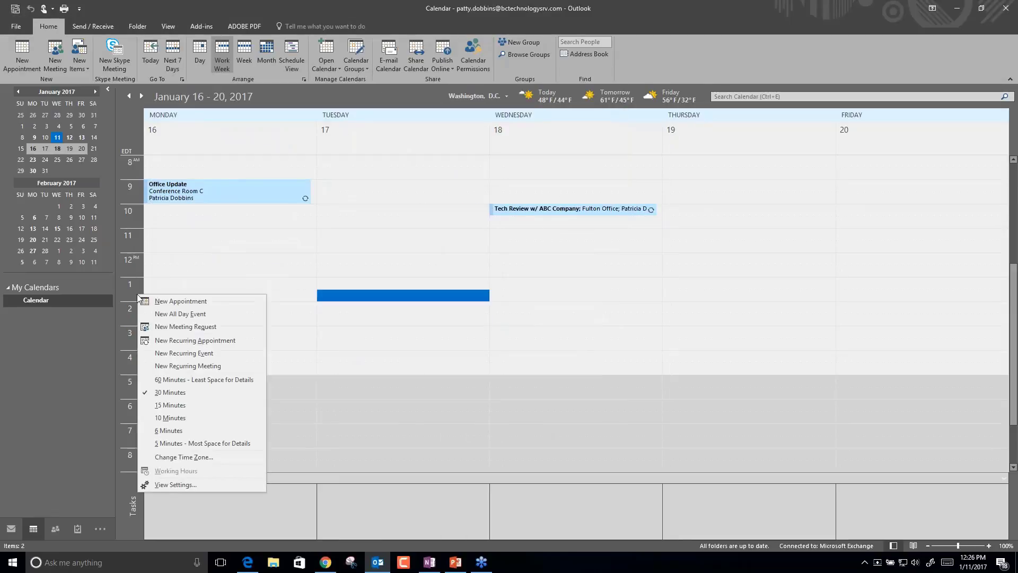
click(171, 458)
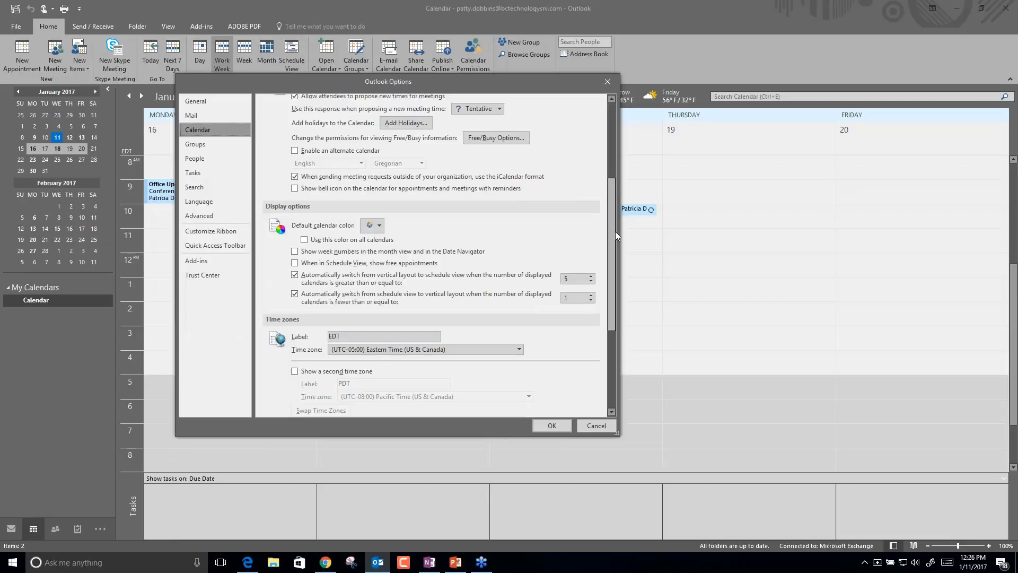
scroll(612, 250, down, 3)
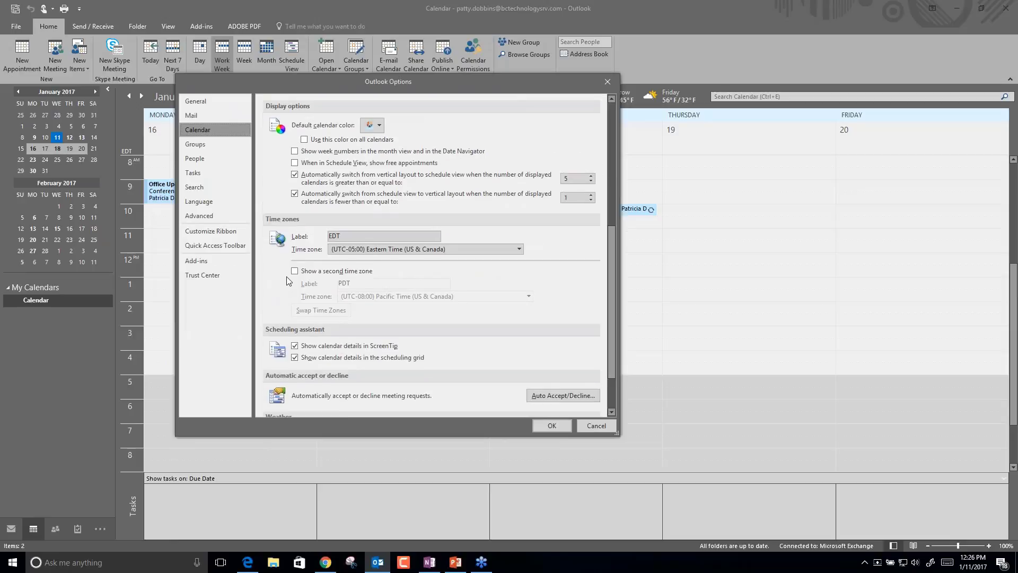
click(295, 271)
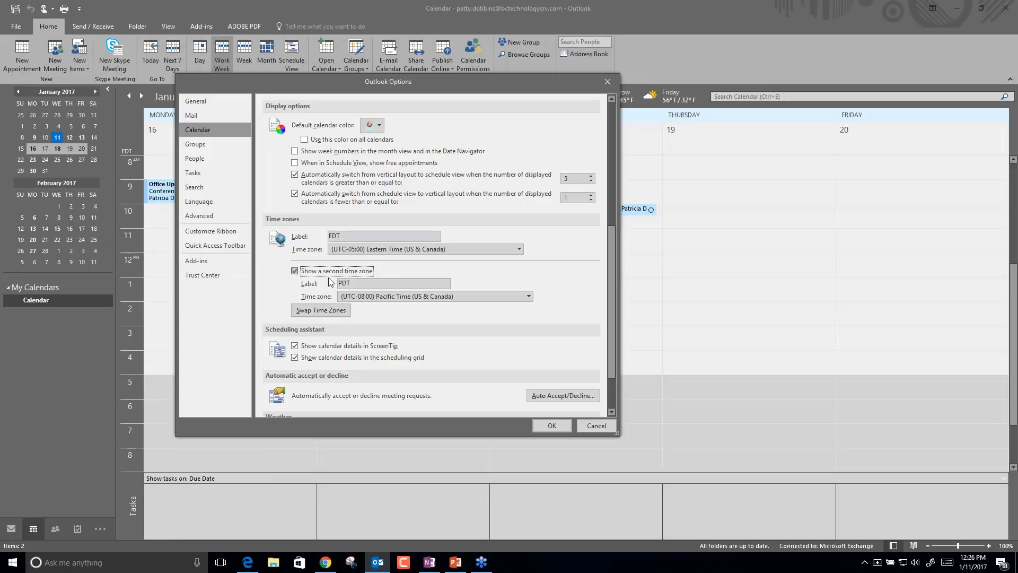
click(405, 283)
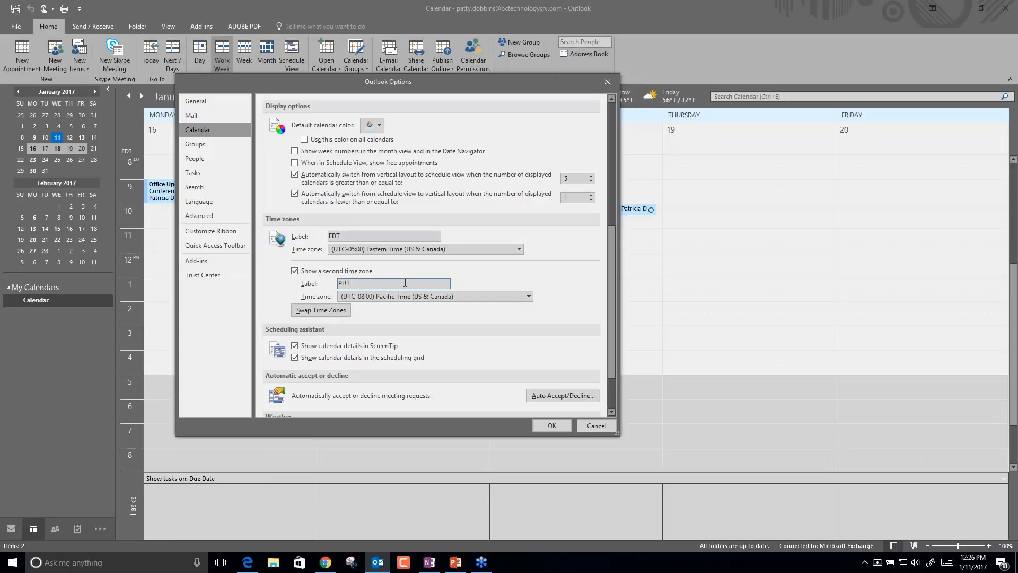
click(393, 297)
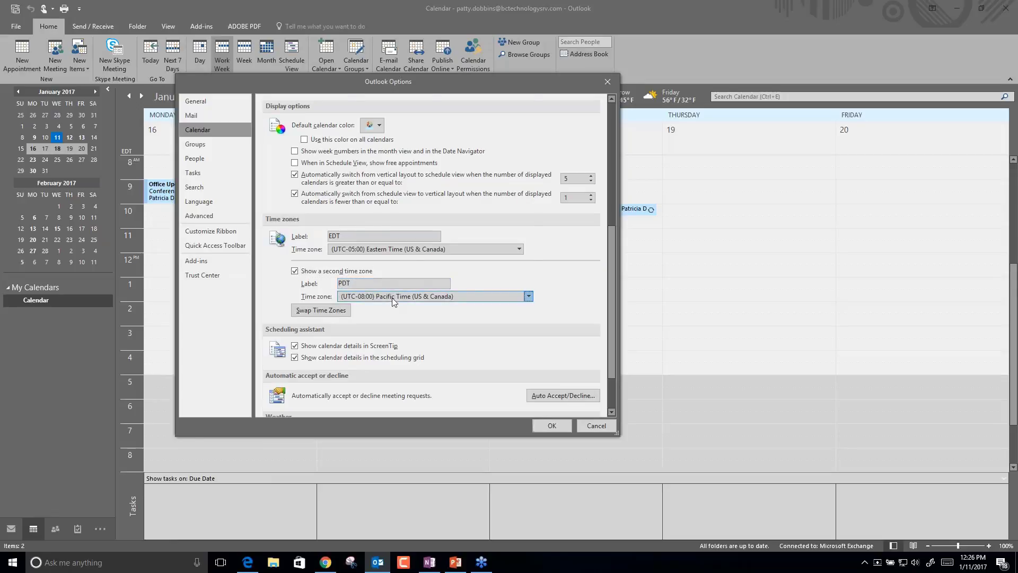
click(392, 298)
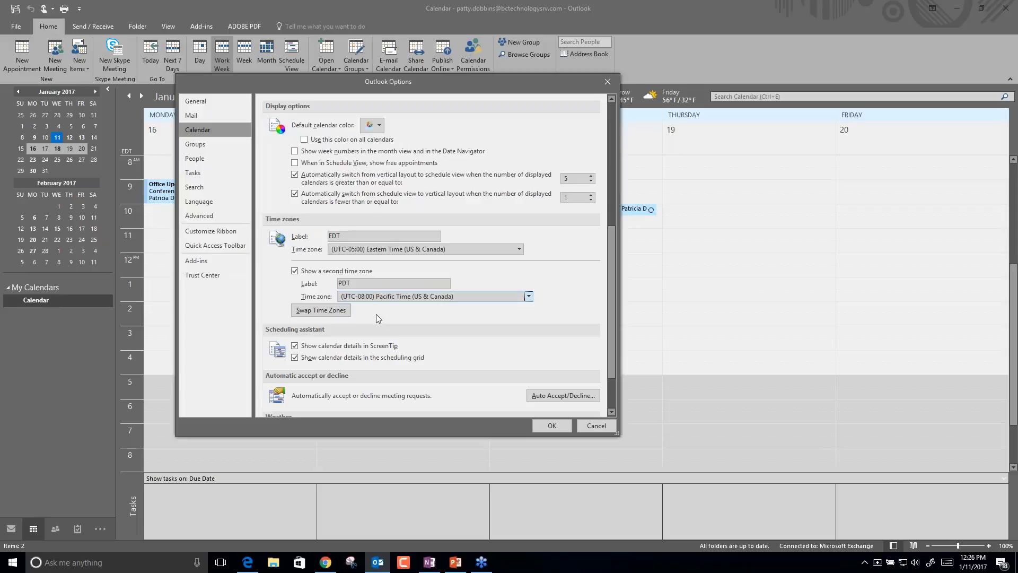
click(552, 426)
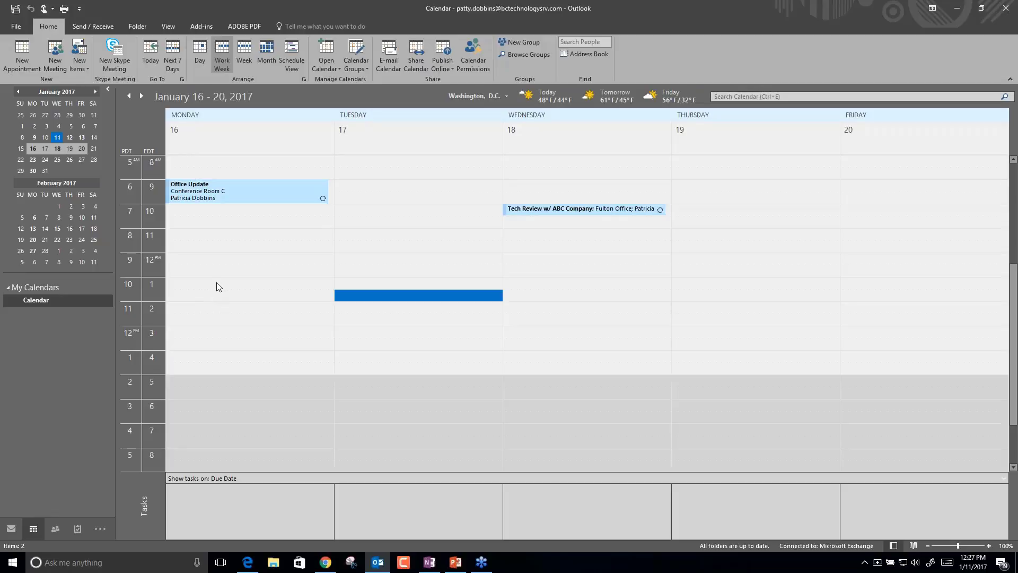
Select the Monday Office Update meeting and switch the calendar to Month view.
click(281, 197)
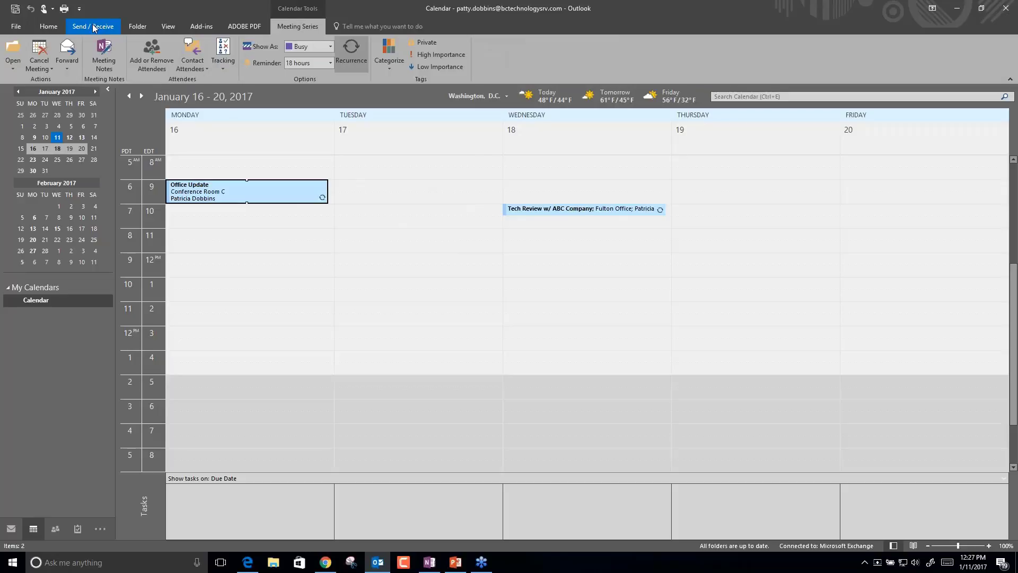
click(48, 26)
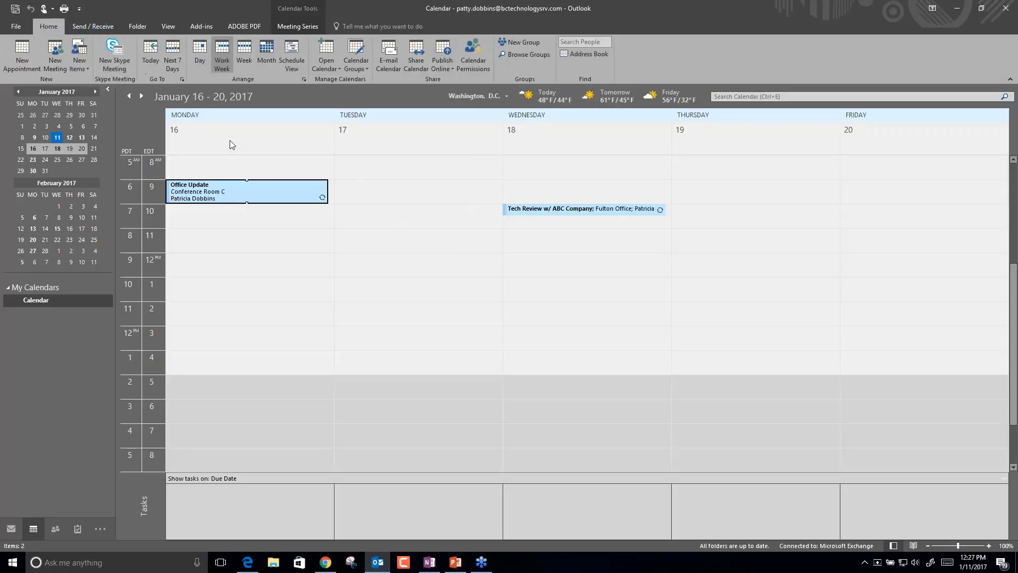
click(267, 46)
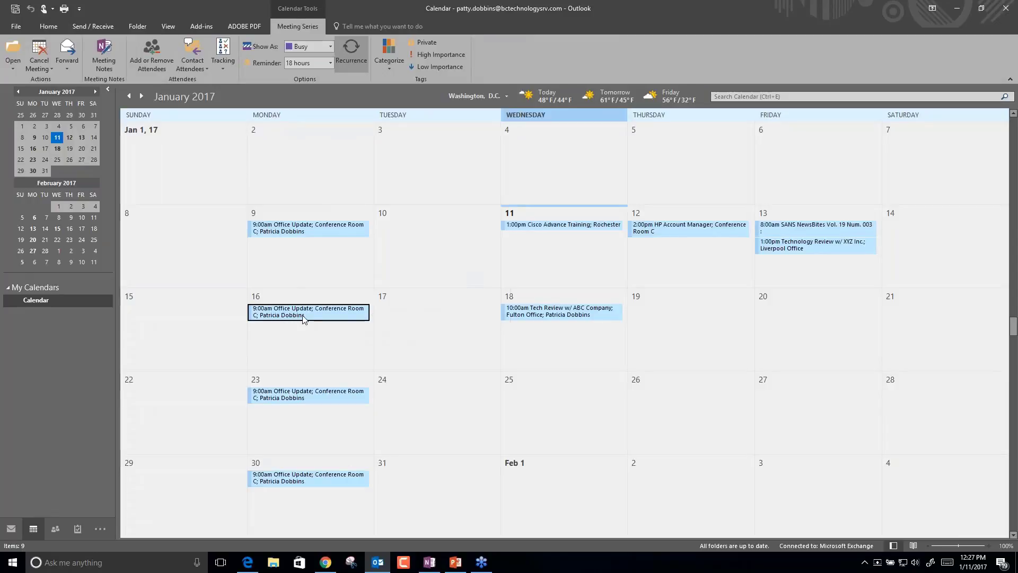
Inspect the 16 January meeting's Cancel Meeting actions, then dismiss the menu.
mouse_move(304, 319)
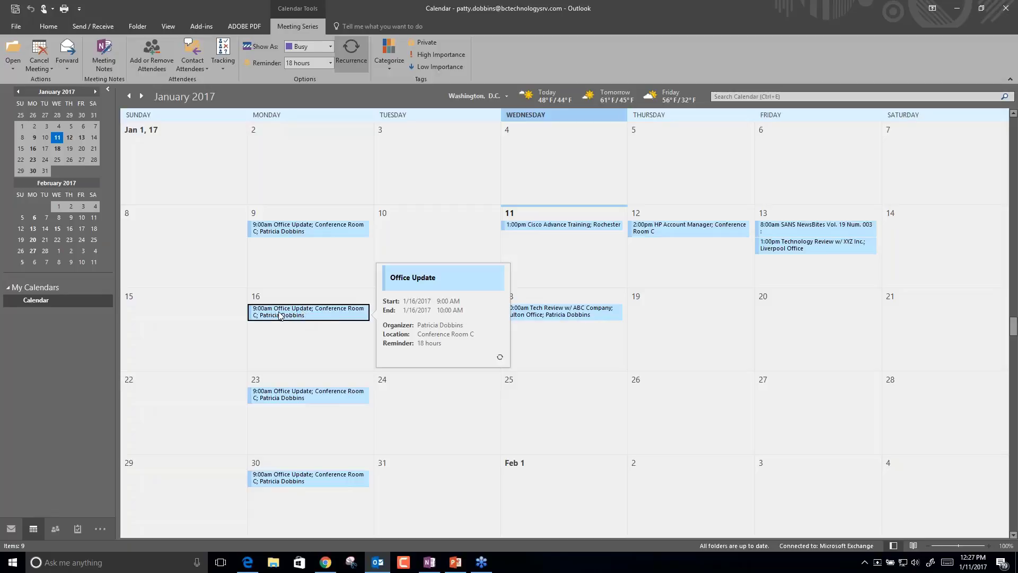
right_click(280, 313)
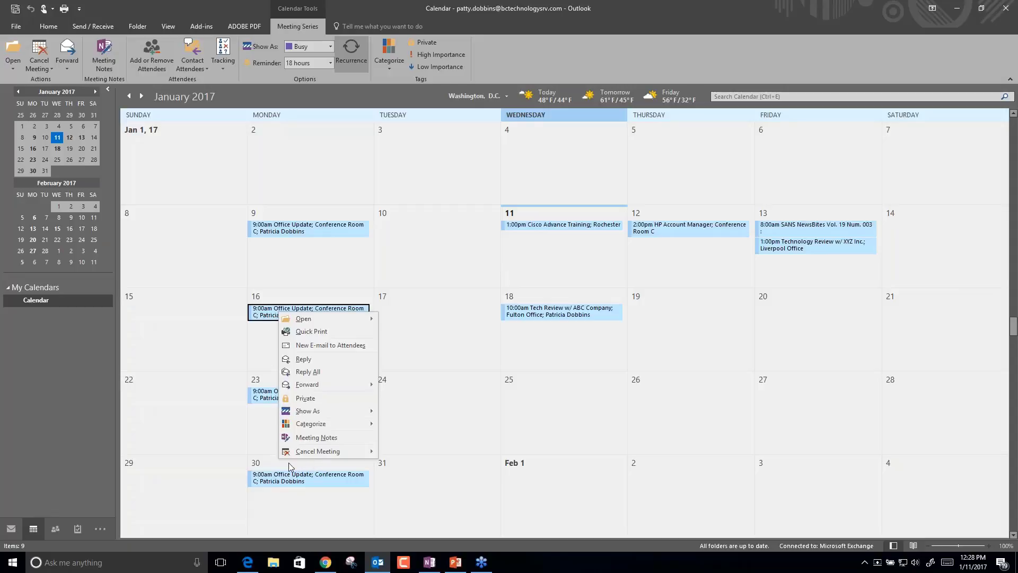
mouse_move(334, 455)
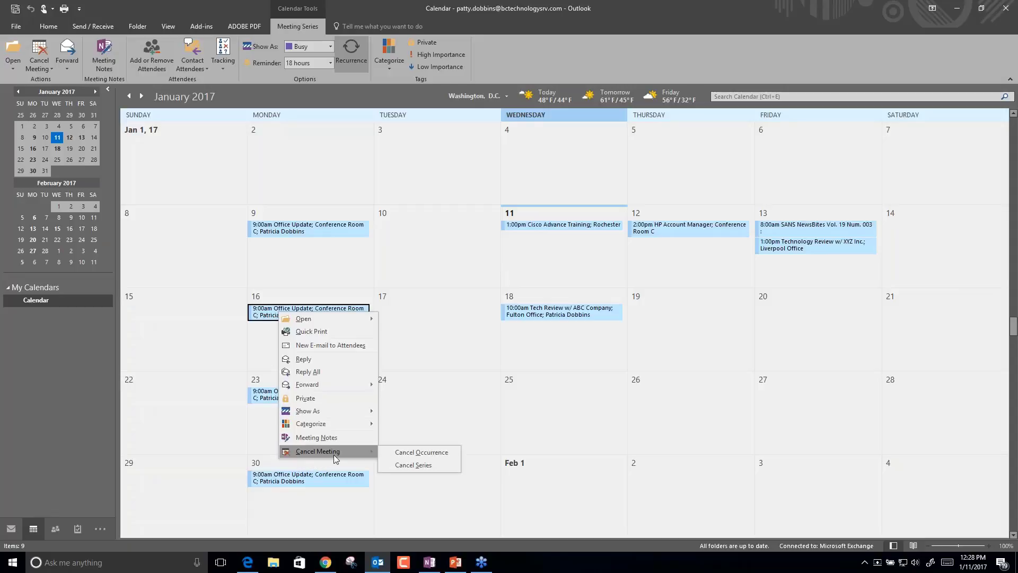
click(270, 316)
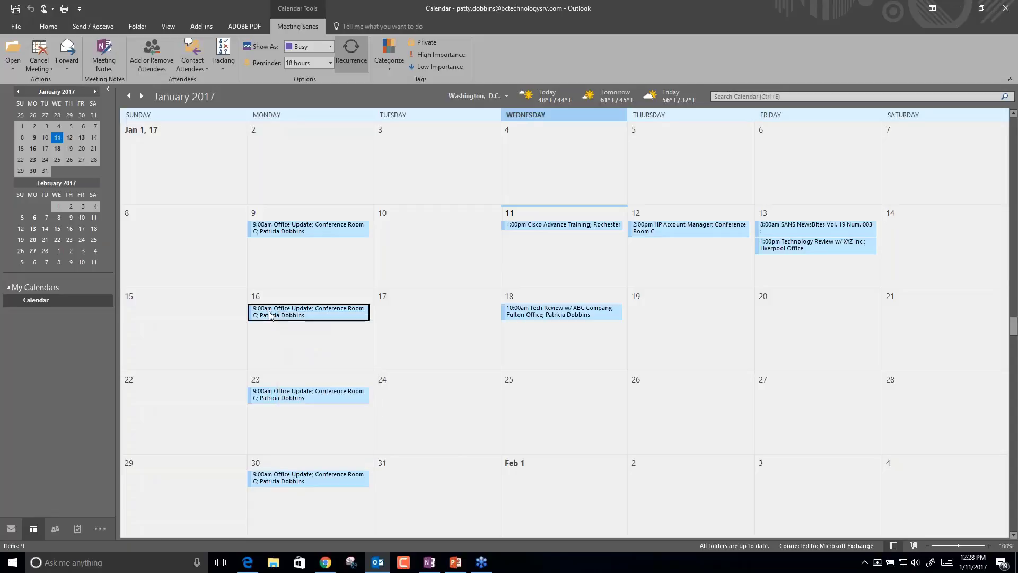
drag(270, 316, 273, 313)
Move just the 16 January Office Update occurrence to 1/17/2017 and send the update.
key(Right)
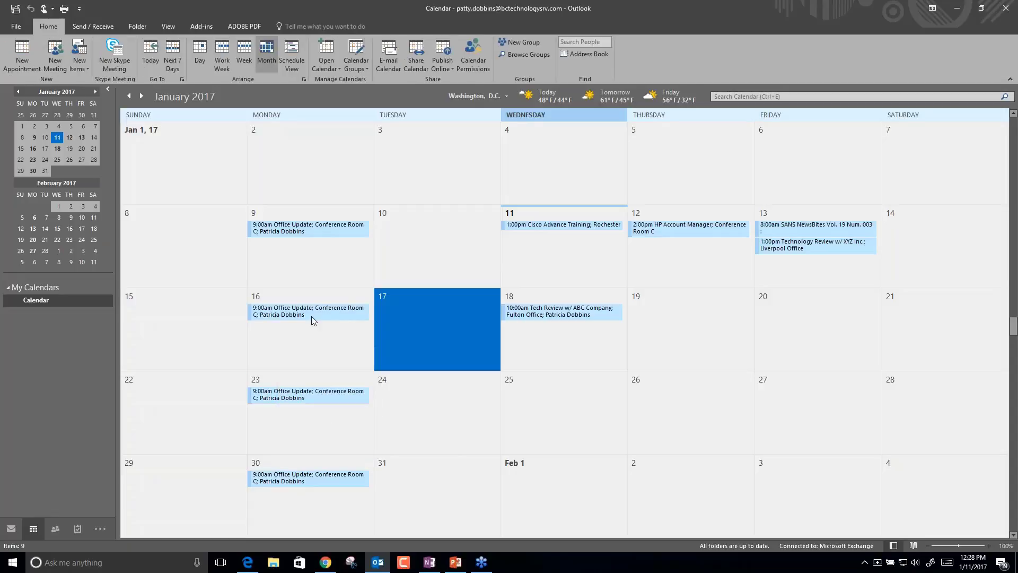
double_click(312, 317)
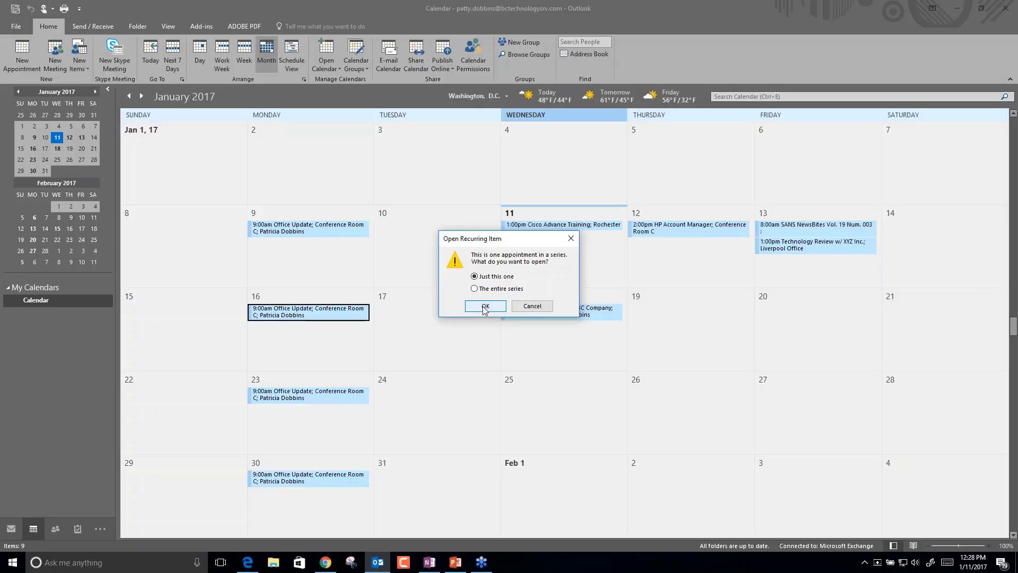
click(484, 307)
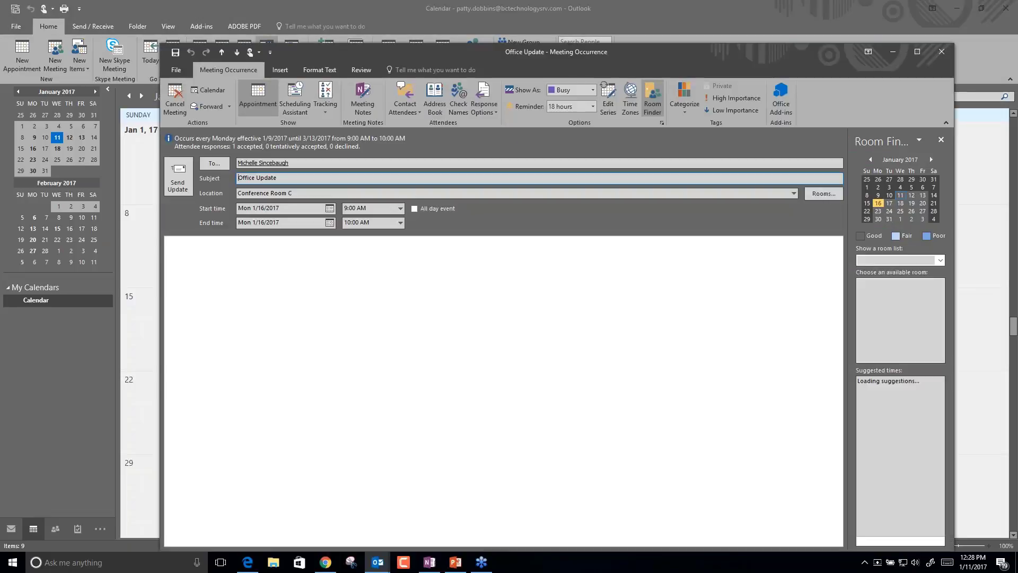
click(400, 210)
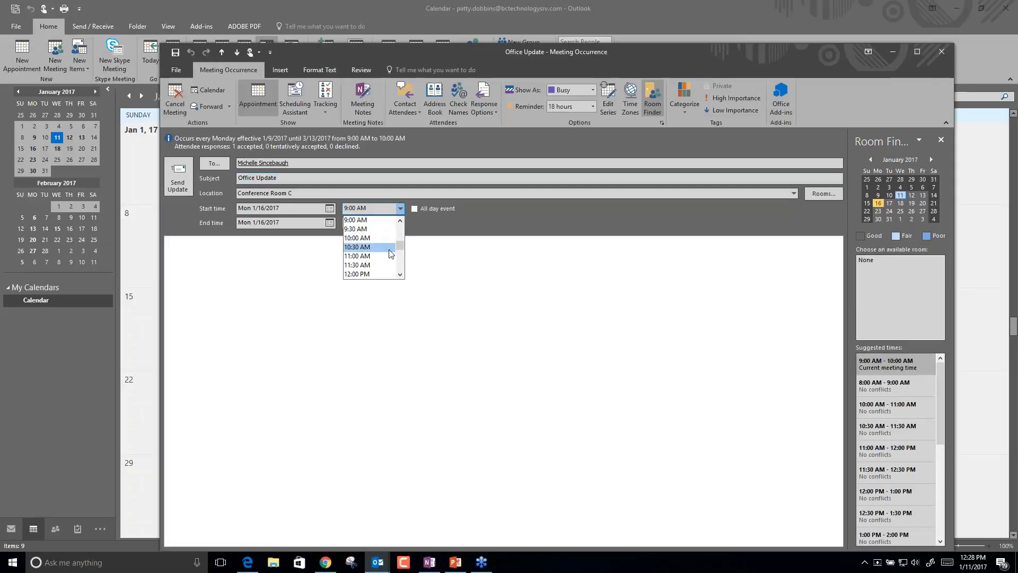
click(329, 208)
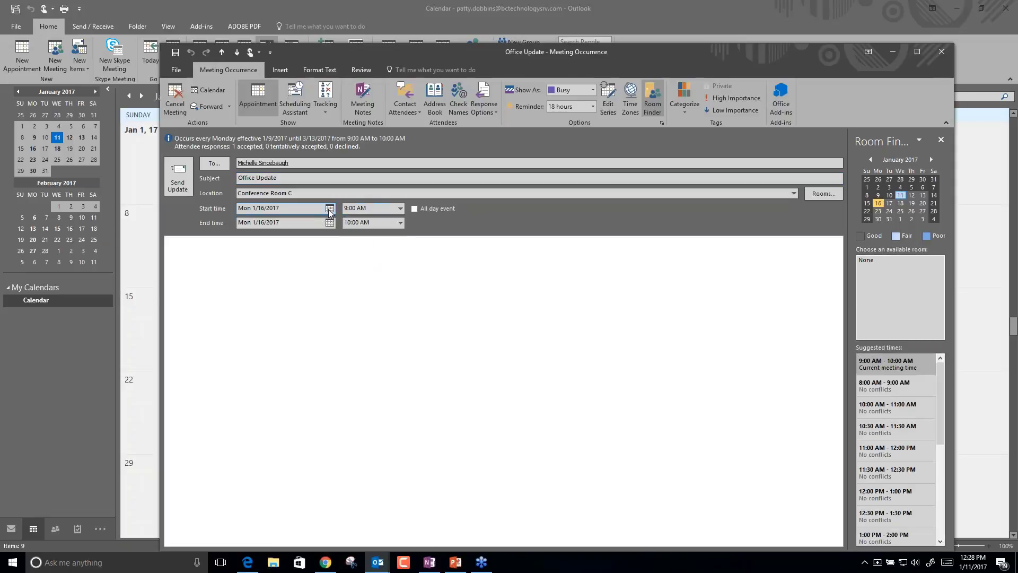
click(330, 208)
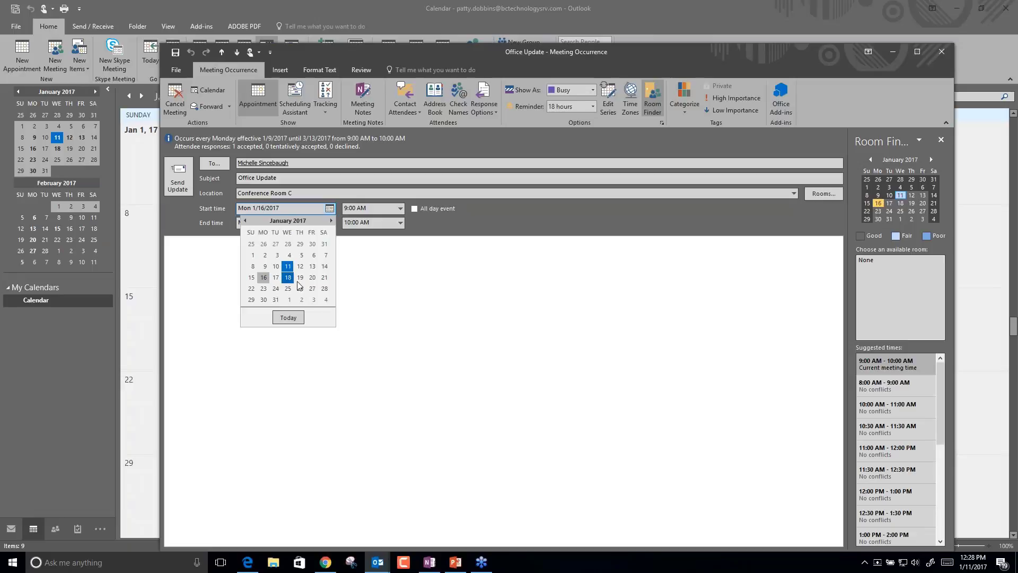
click(276, 277)
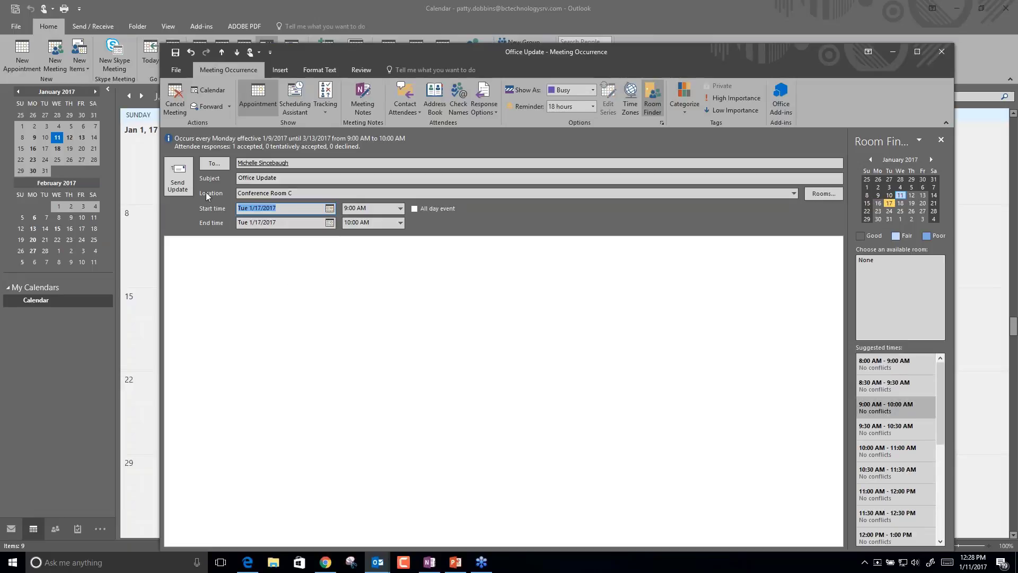
click(178, 178)
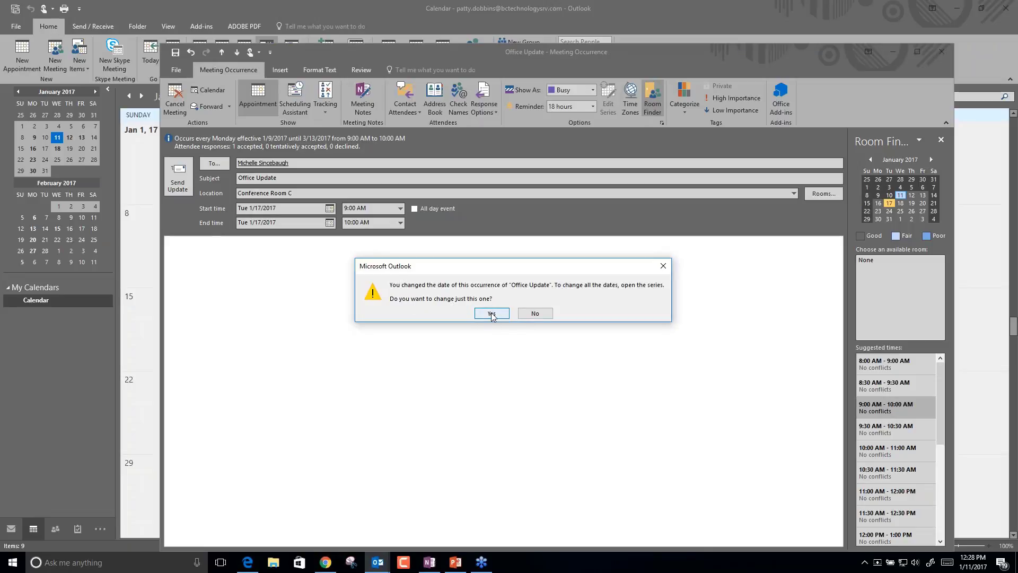
click(490, 313)
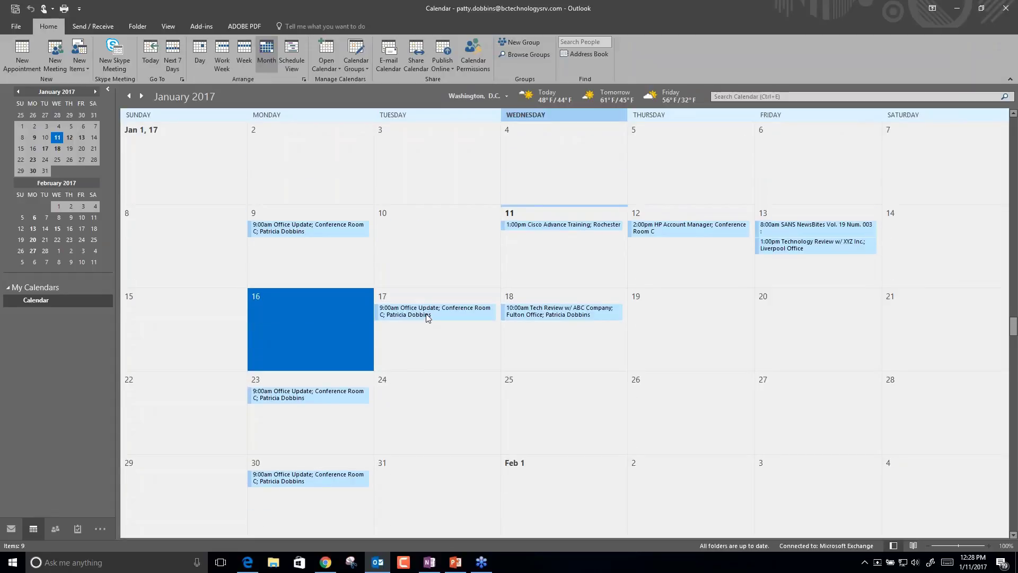
mouse_move(427, 316)
Switch to the Inbox and select the Re: items to complete message.
click(10, 529)
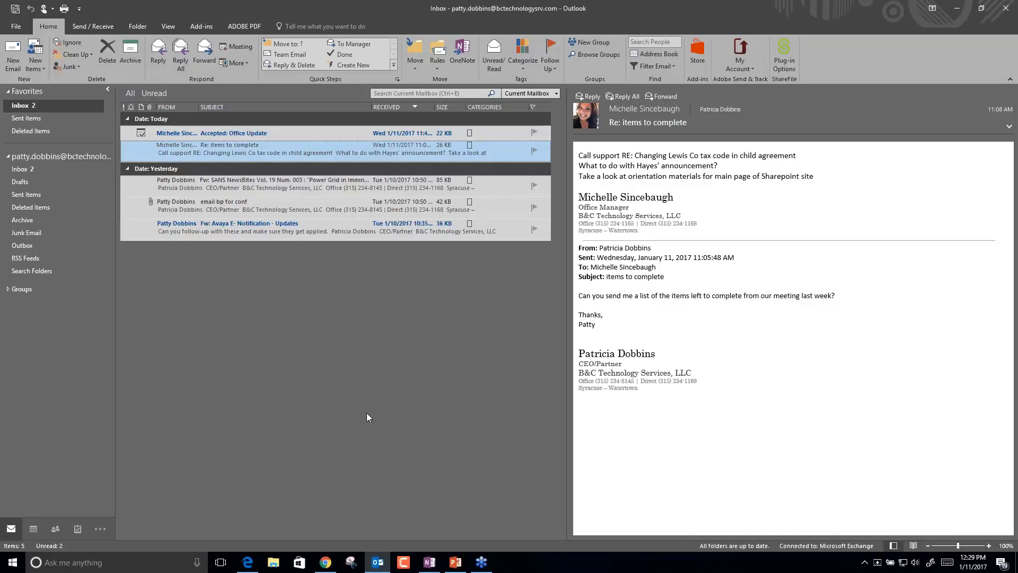
click(306, 168)
click(306, 155)
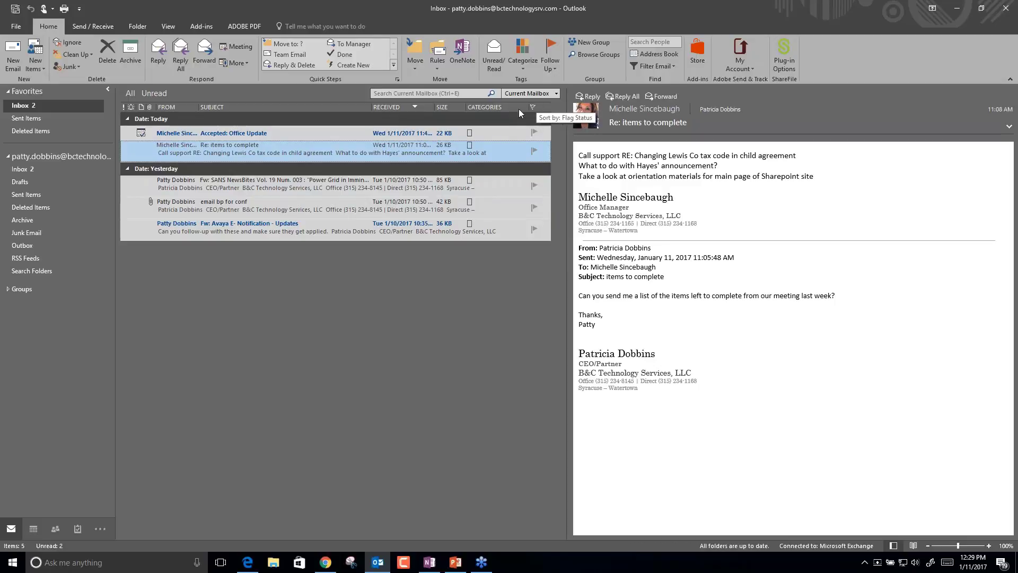
Add the Follow Up Flag column via the Field Chooser and bring up the message's flag choices.
right_click(510, 110)
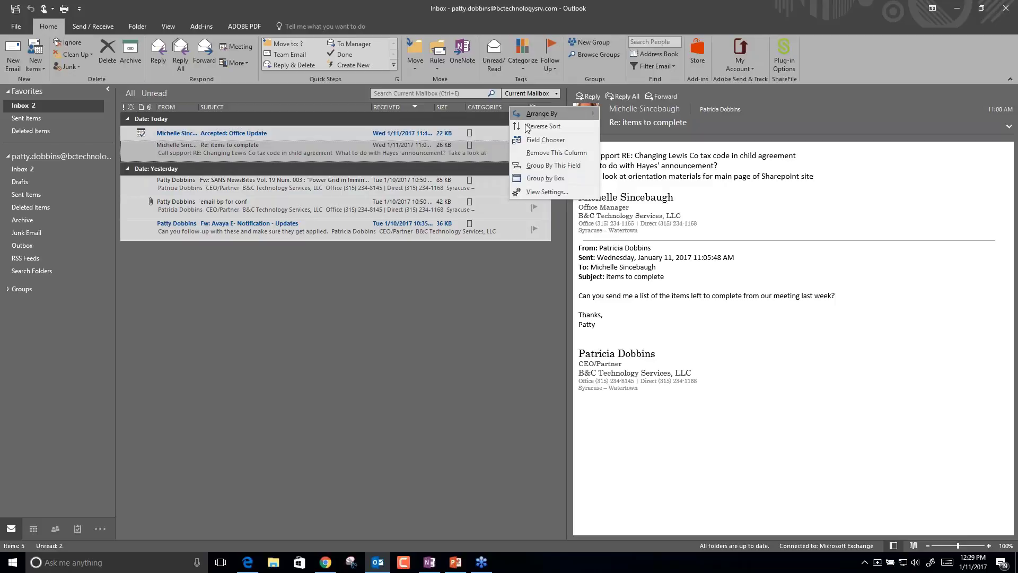
click(541, 141)
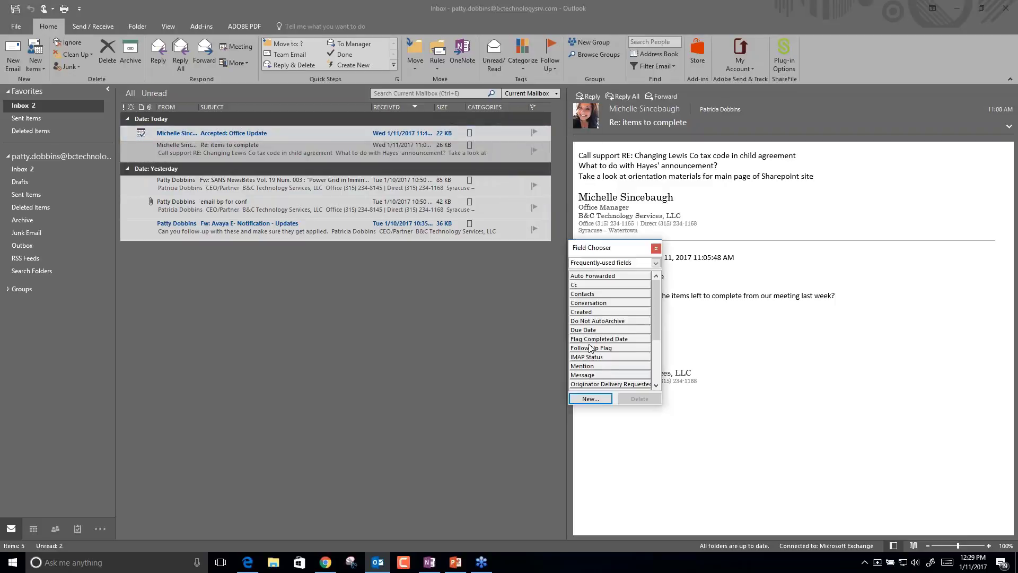
drag(588, 350, 497, 122)
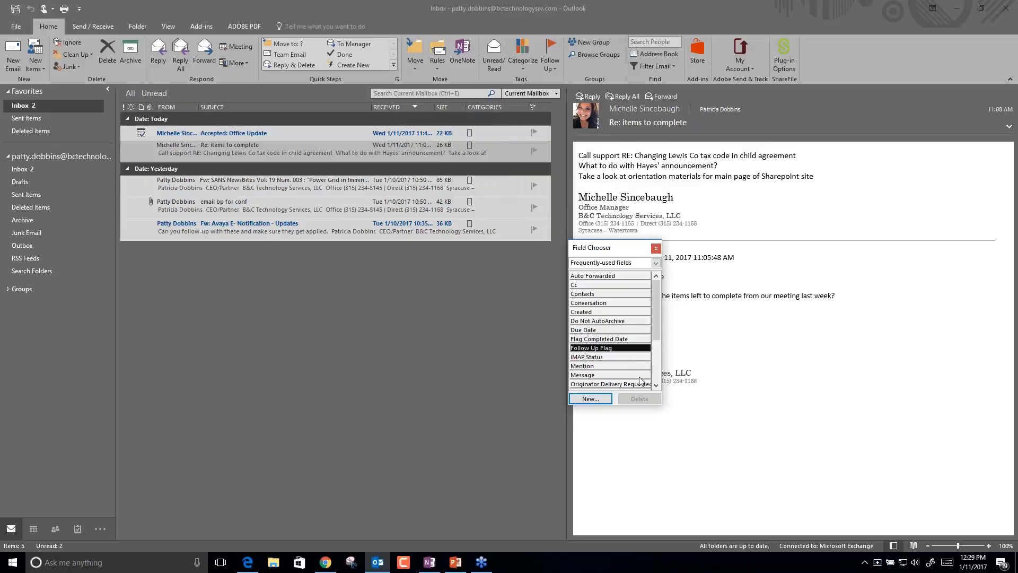
click(657, 250)
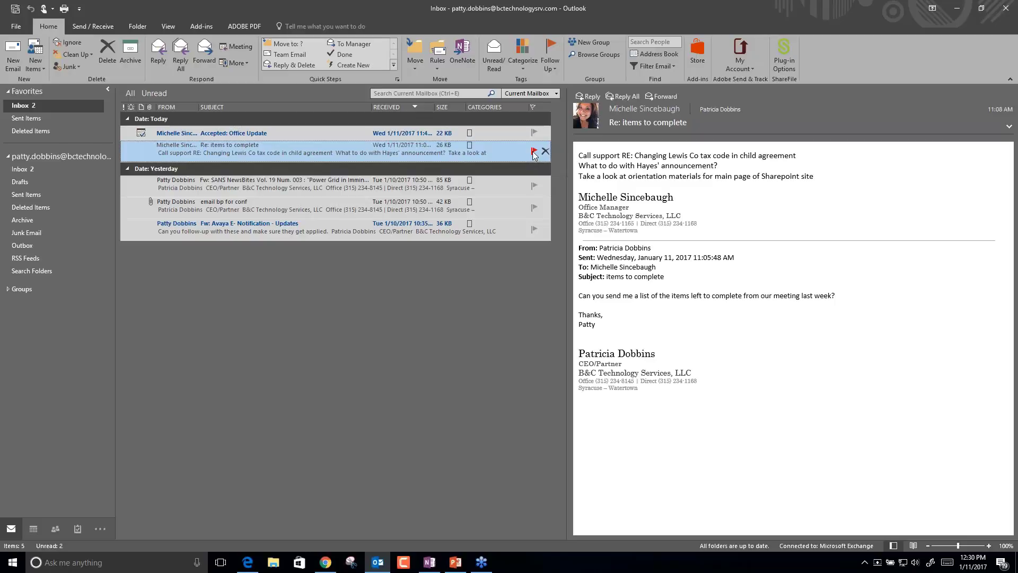
right_click(533, 154)
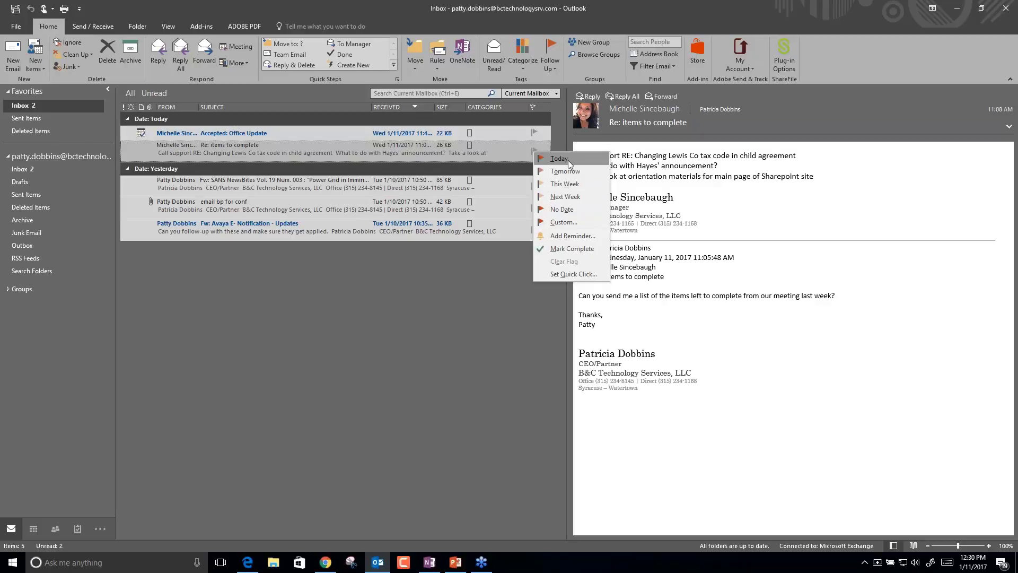
Flag Re: items to complete for follow-up Next Week, due Friday, January 20.
click(528, 161)
click(527, 154)
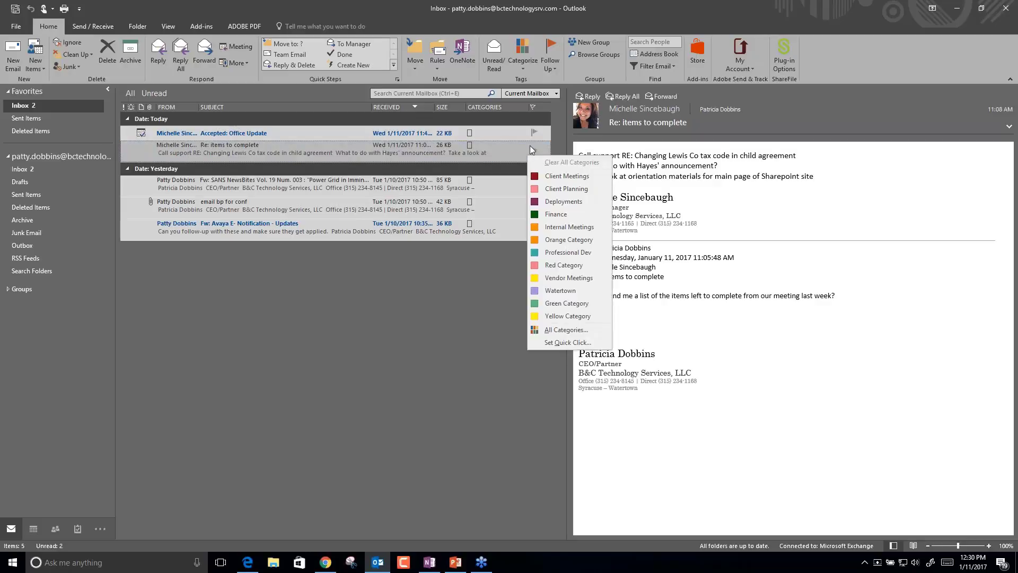
key(Escape)
right_click(534, 155)
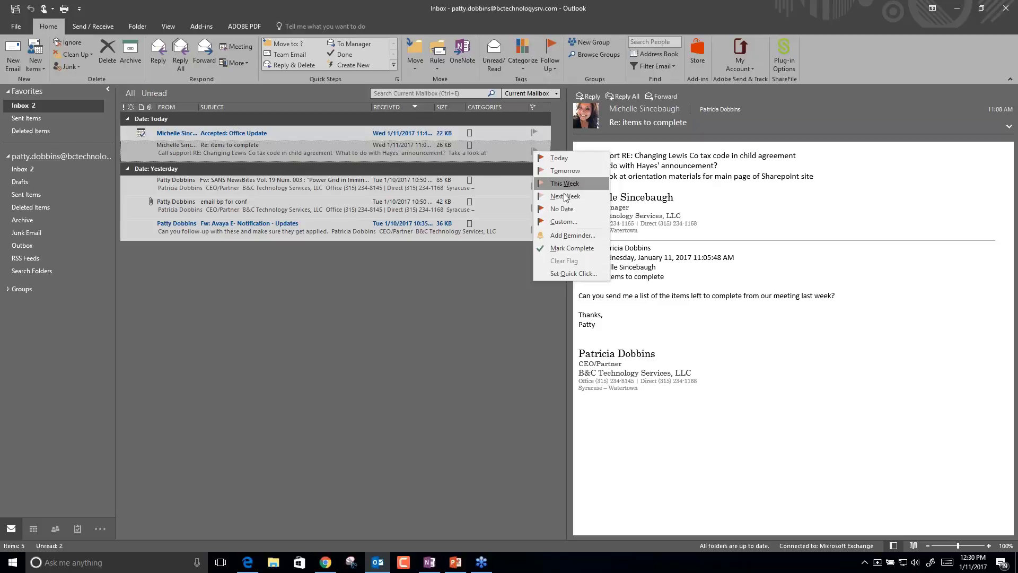
click(564, 196)
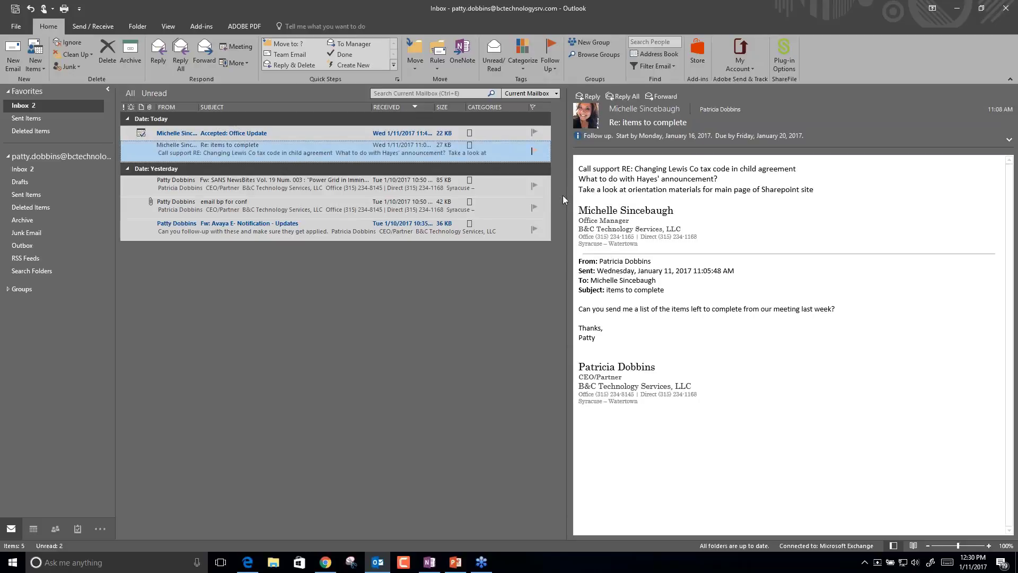
Review the message's follow-up options without changing anything, then bring them up again.
click(473, 162)
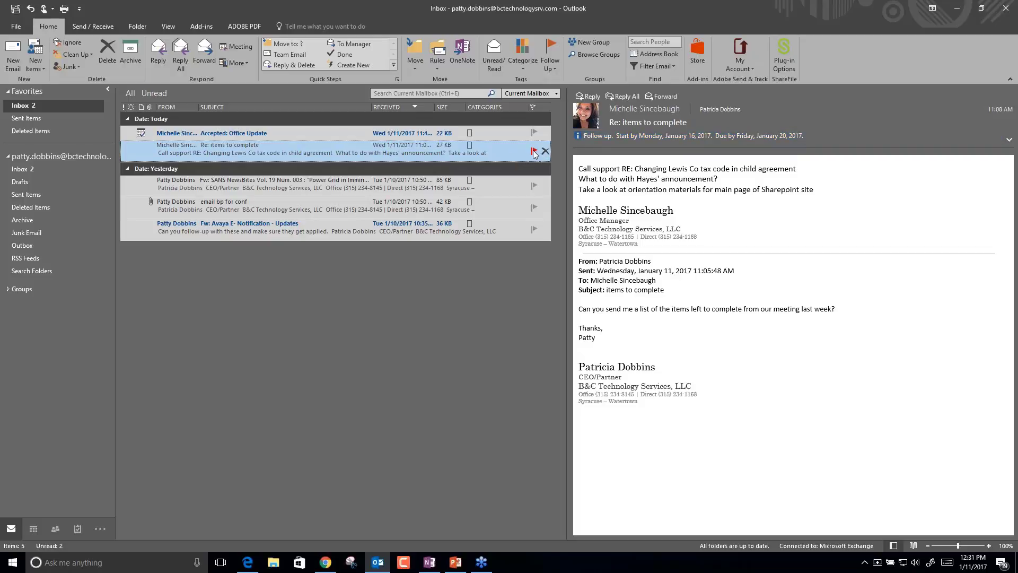
right_click(534, 153)
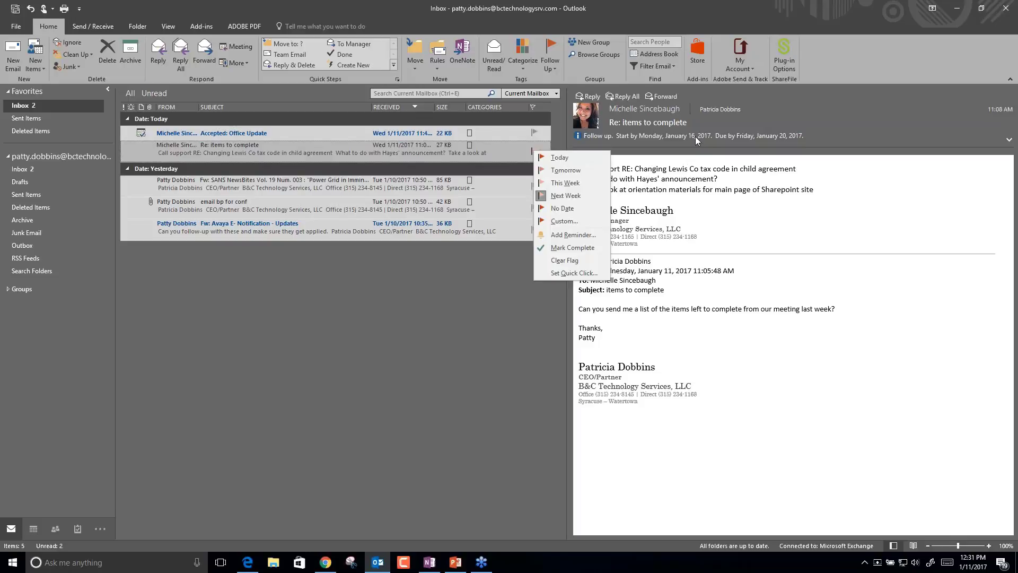
click(836, 138)
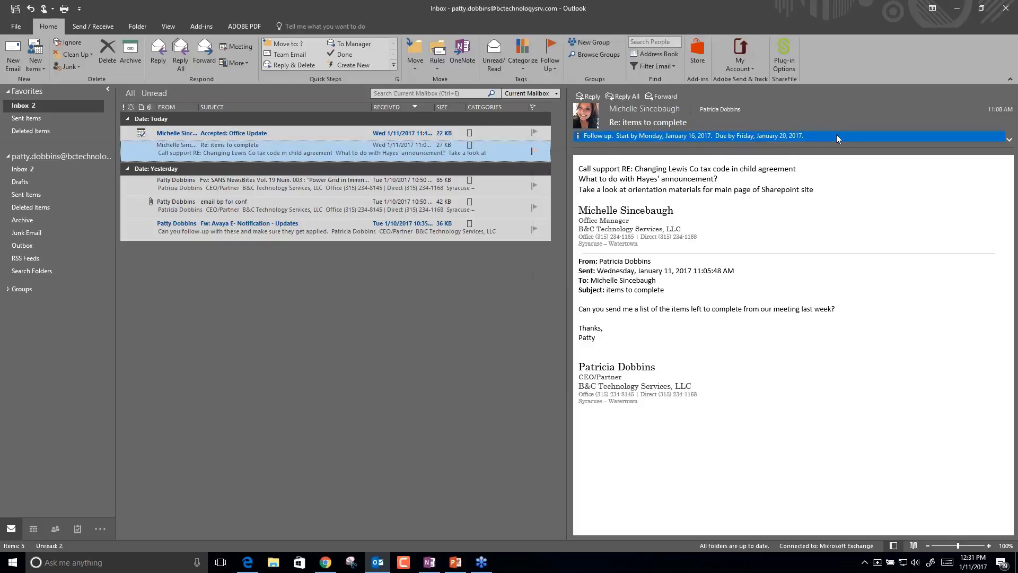
right_click(534, 153)
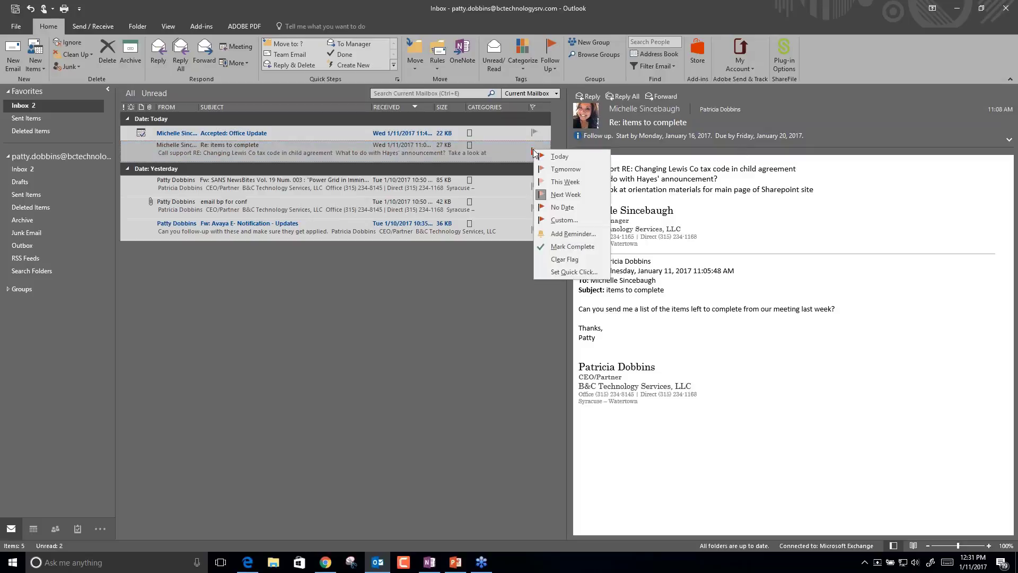
In the Custom flag dialog, set due date January 19 and a reminder January 16 at 9:00 AM.
click(555, 220)
click(598, 284)
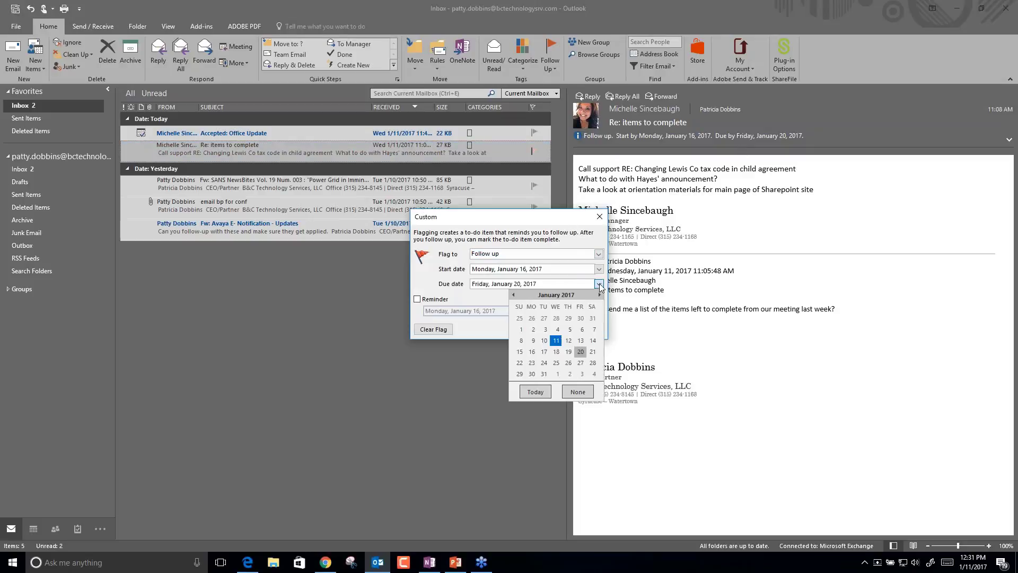
click(568, 352)
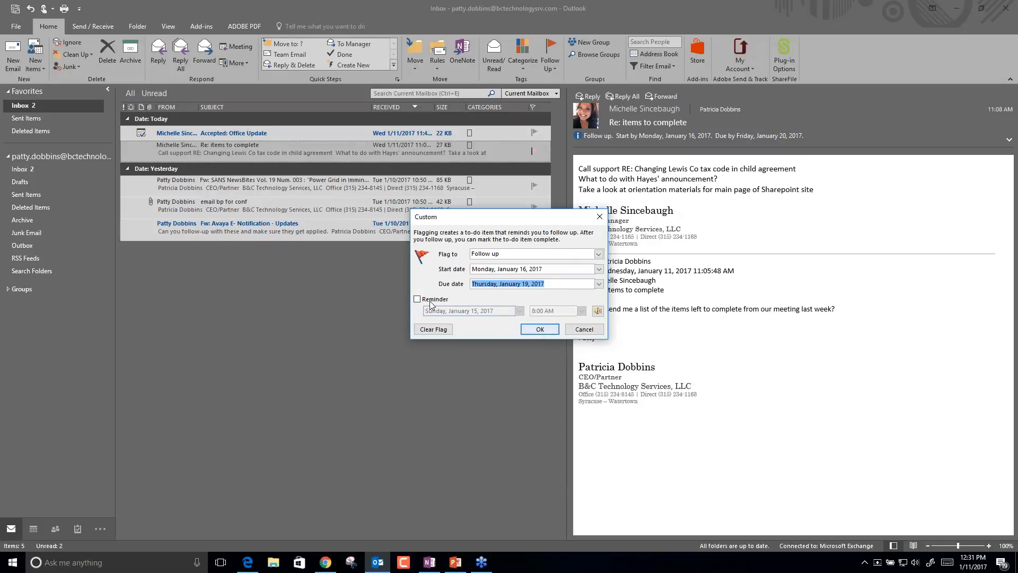
click(418, 299)
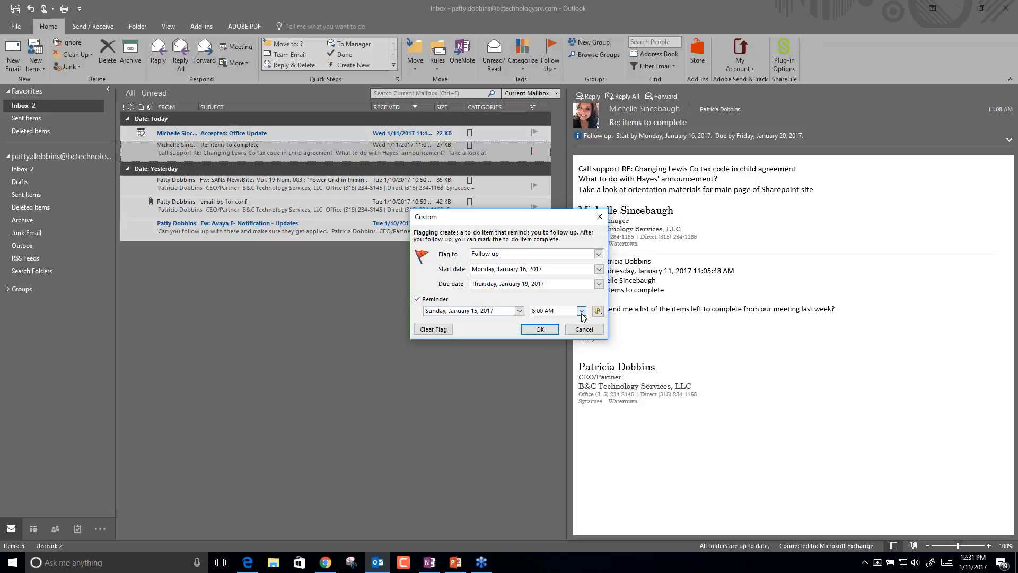
click(582, 311)
key(Escape)
text(9)
click(519, 311)
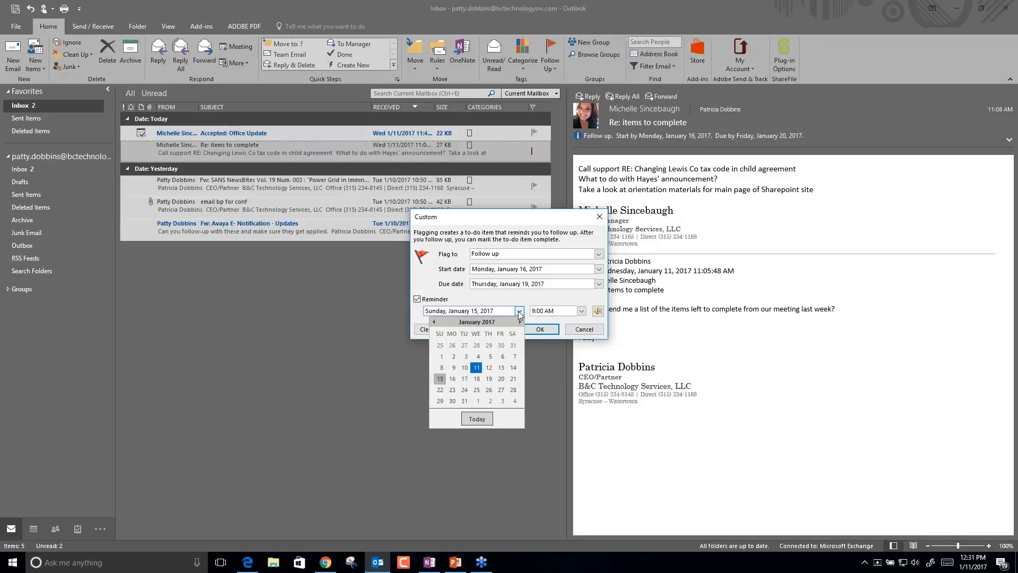
click(453, 379)
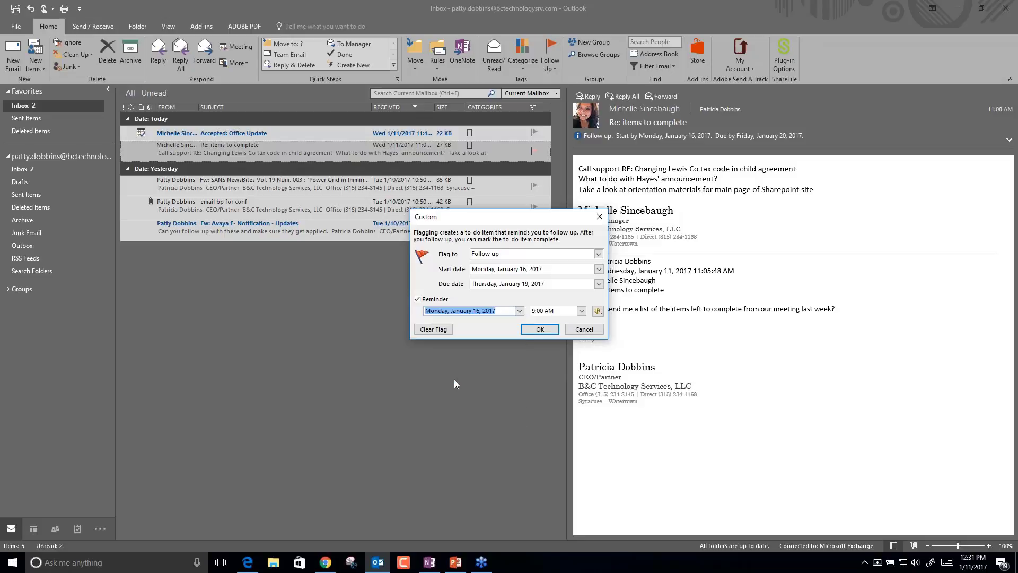
click(540, 329)
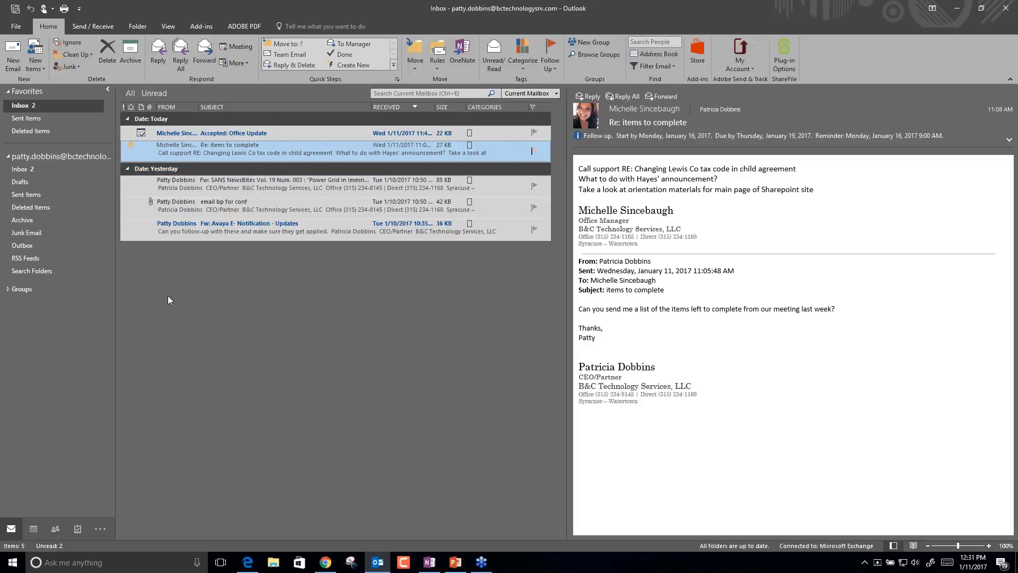
mouse_move(77, 530)
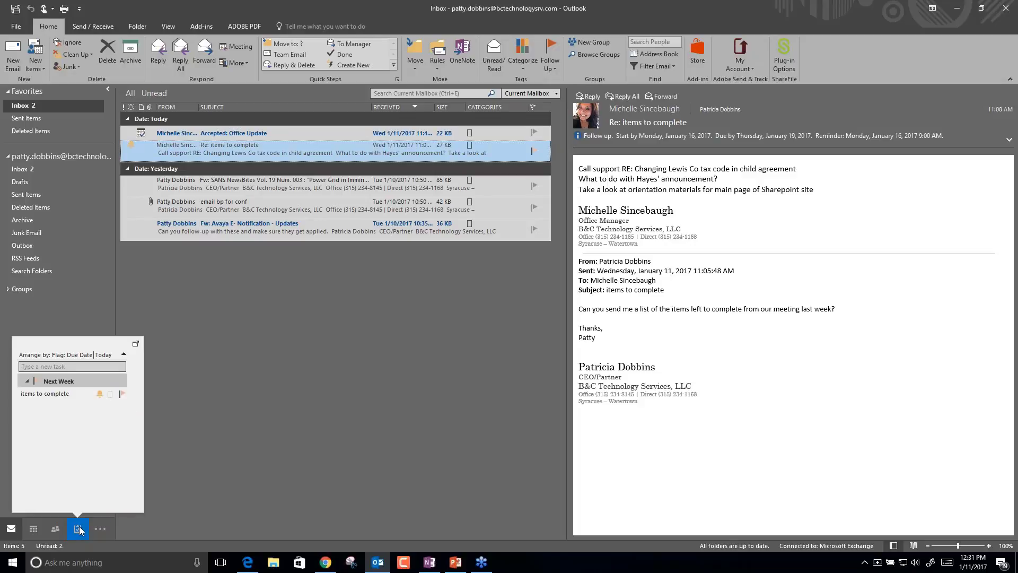
click(62, 380)
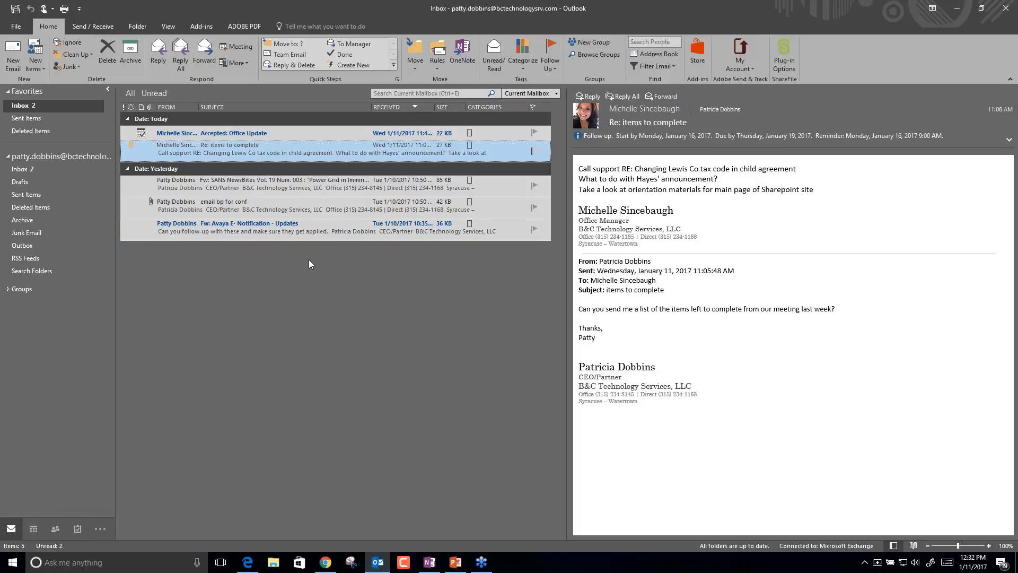
Mark 'Re: items to complete' as complete and group the inbox by flag status.
right_click(534, 152)
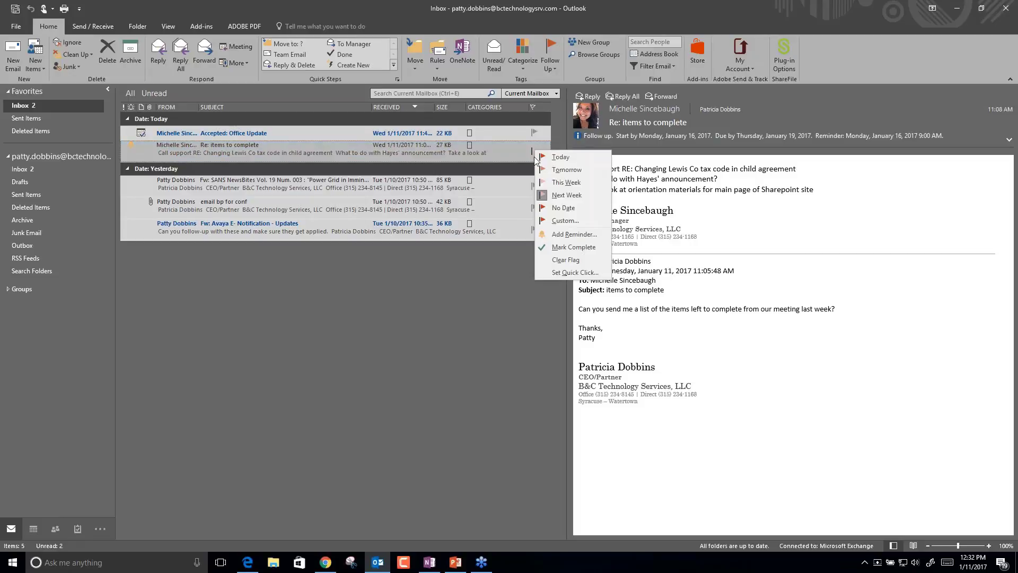
click(584, 246)
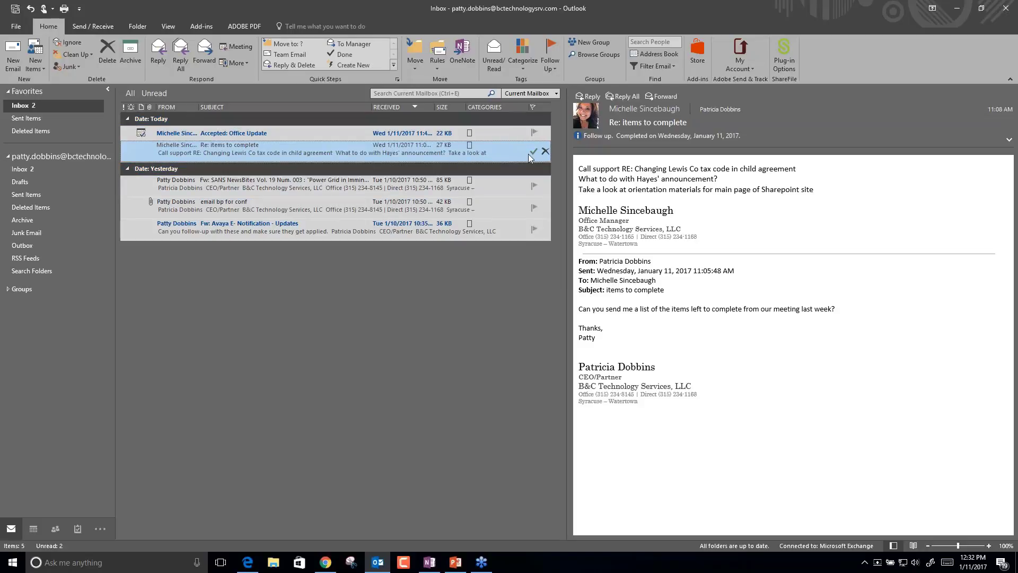
click(534, 133)
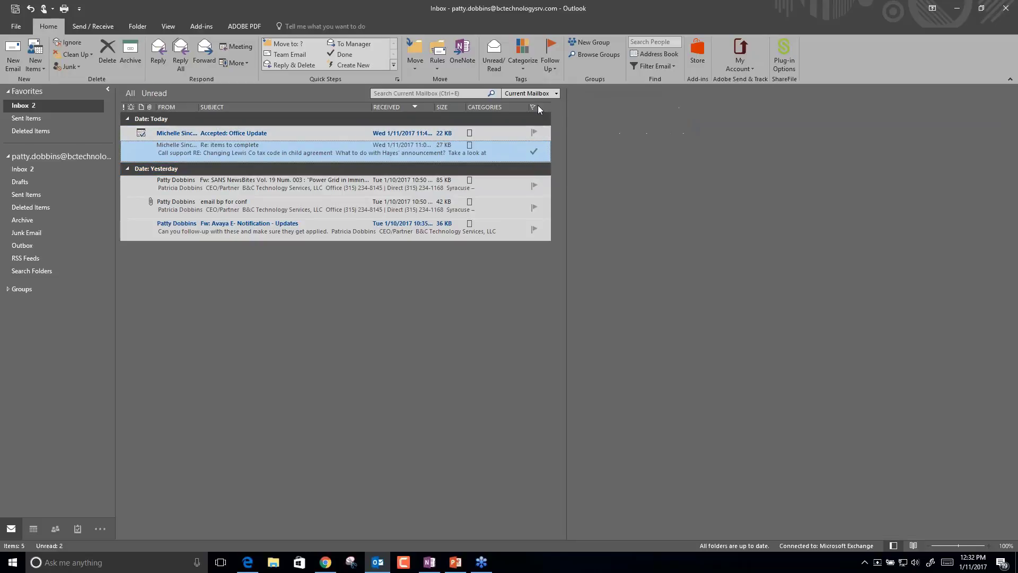
click(538, 106)
click(536, 155)
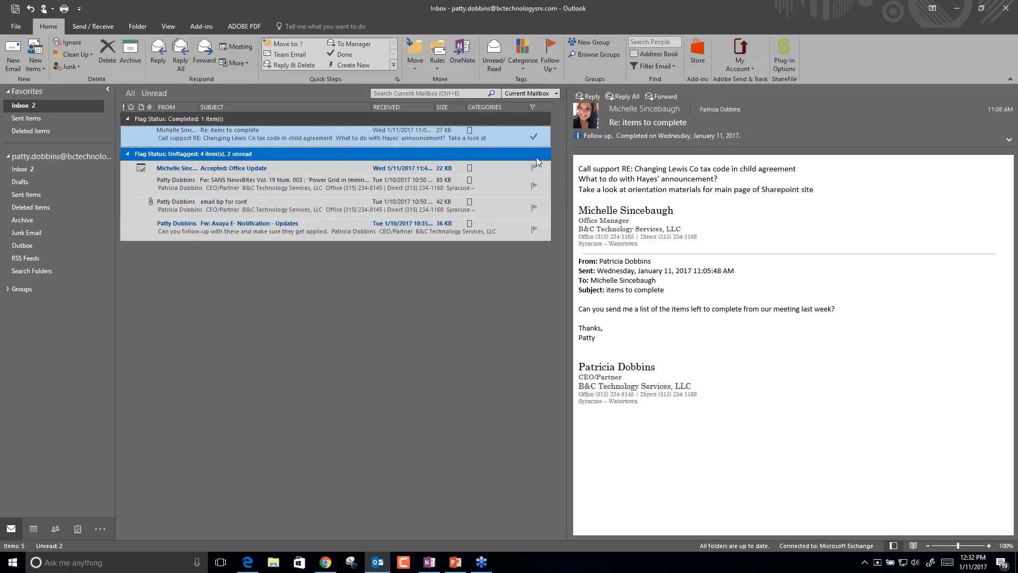
Flag the Accepted: Office Update and SANS NewsBites messages, then reverse the flag-status order.
right_click(534, 167)
key(Escape)
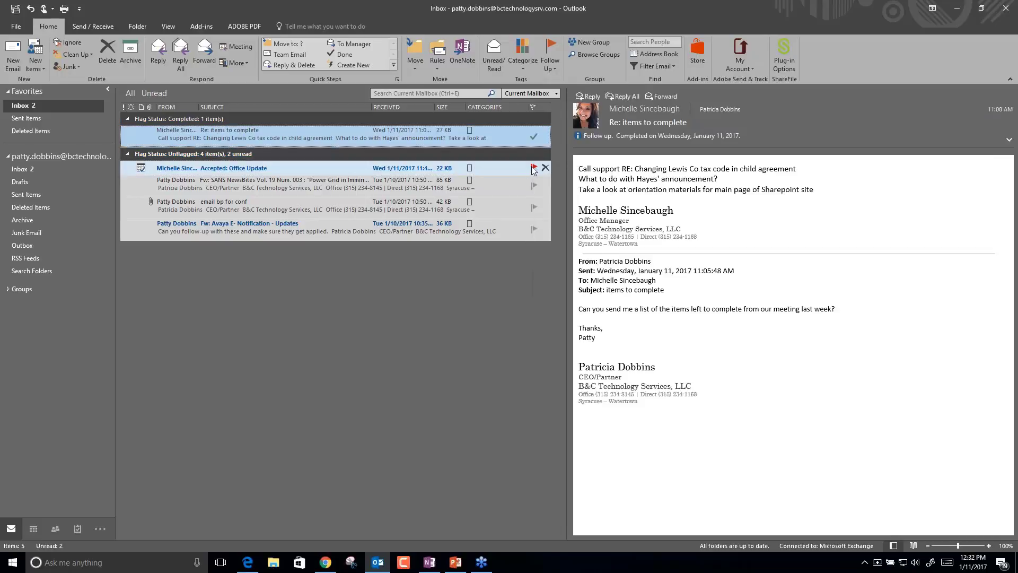
click(533, 167)
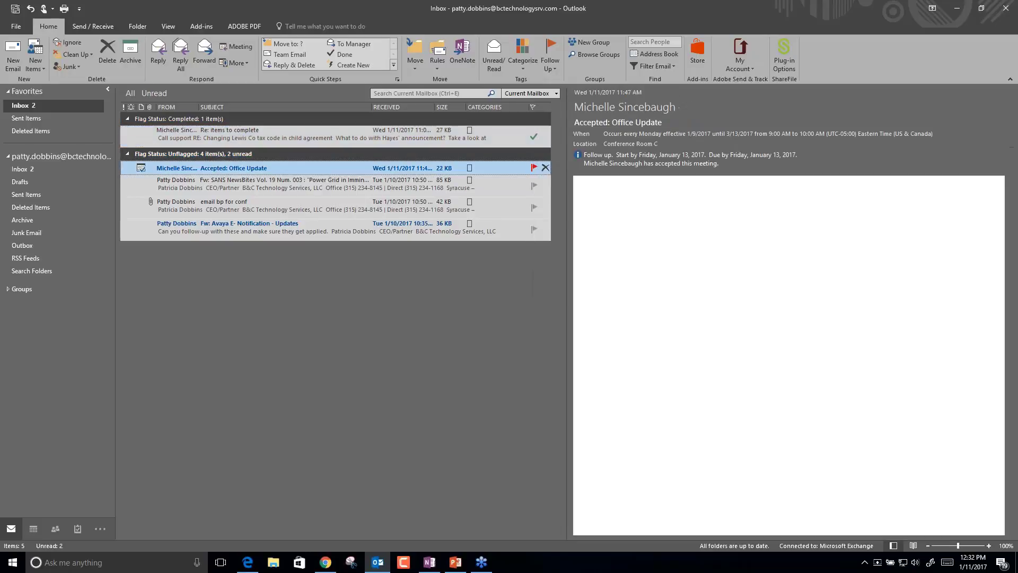
right_click(533, 192)
click(549, 258)
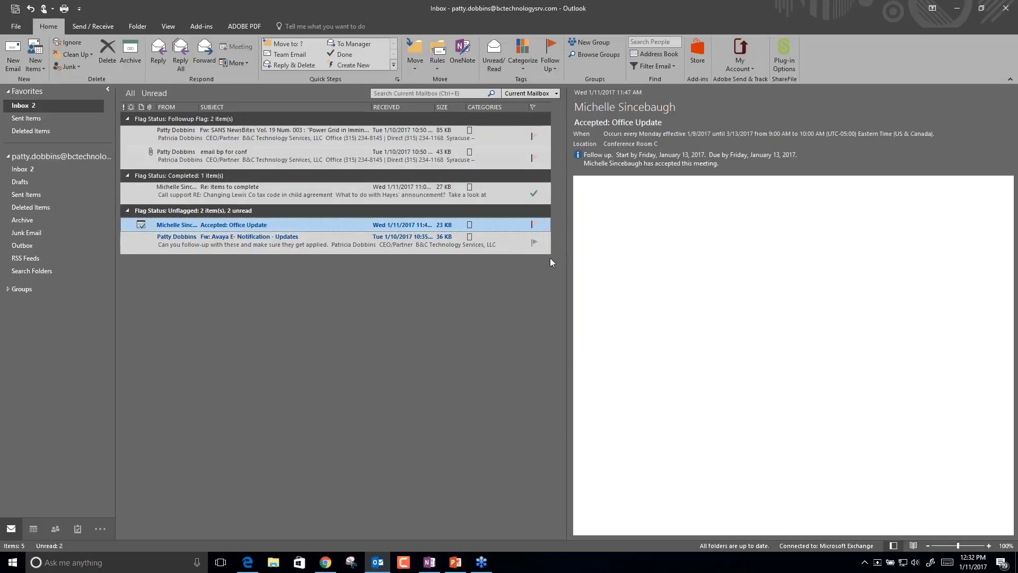
click(533, 107)
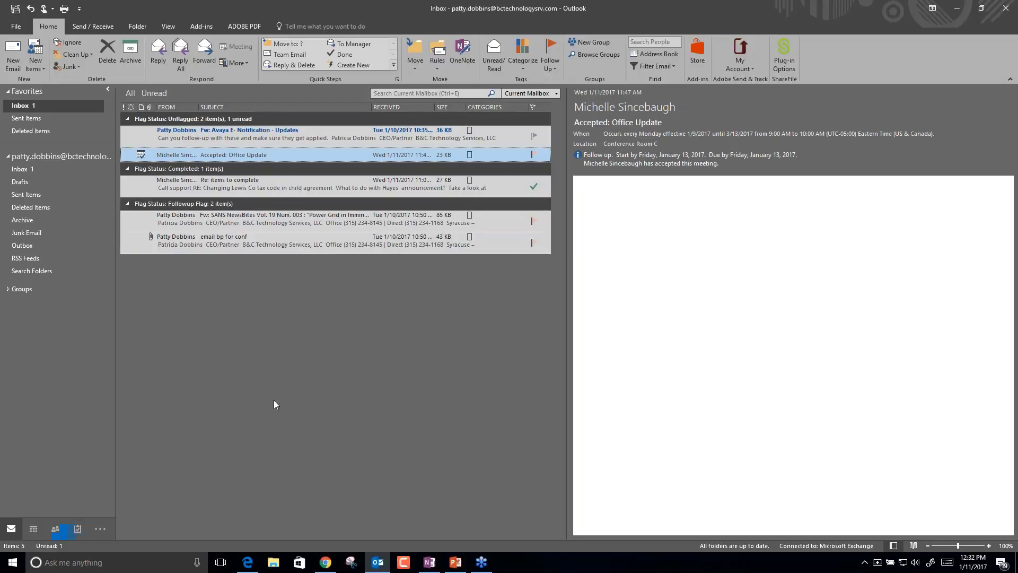
click(55, 529)
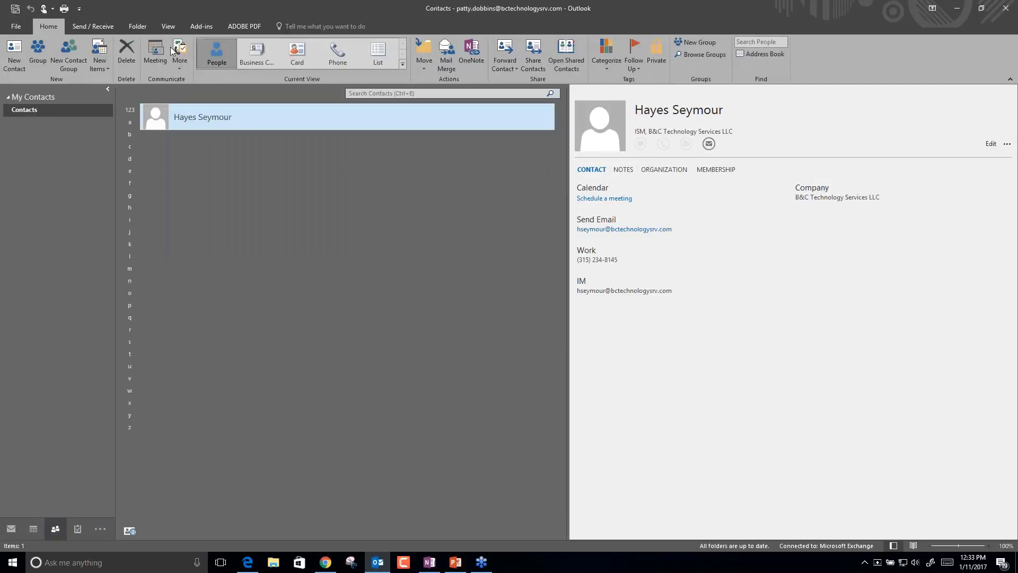
right_click(216, 118)
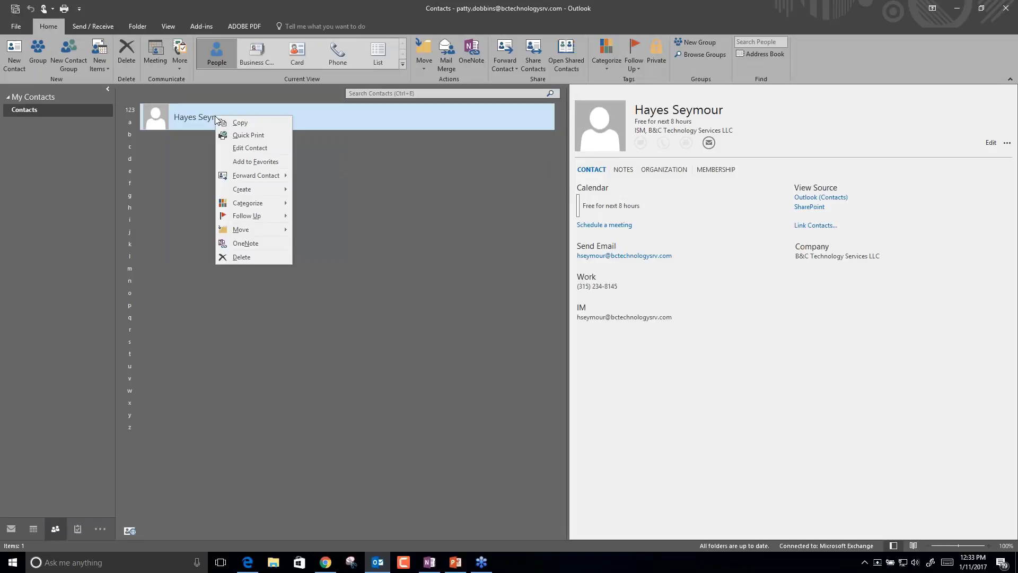
mouse_move(246, 216)
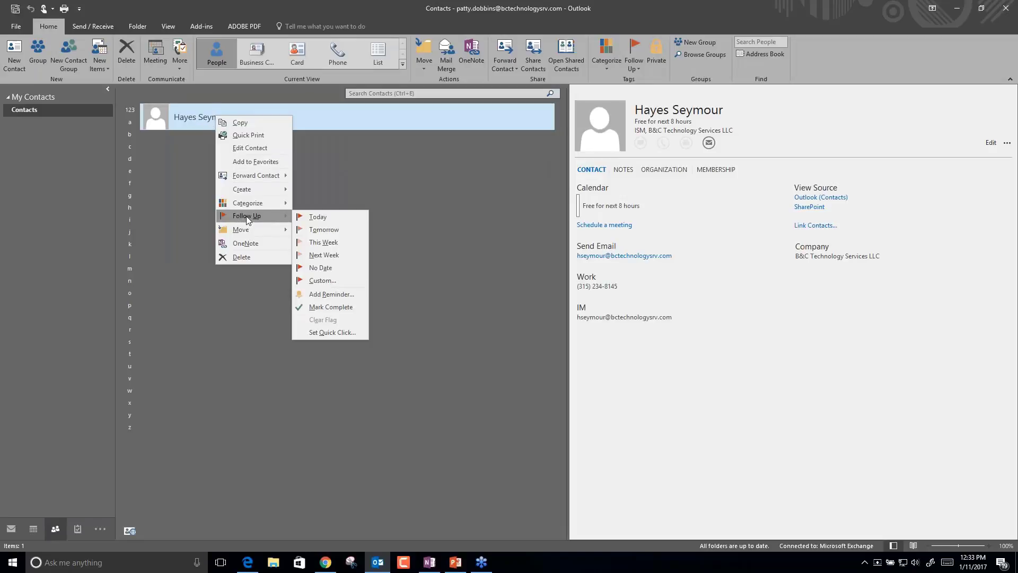
click(329, 280)
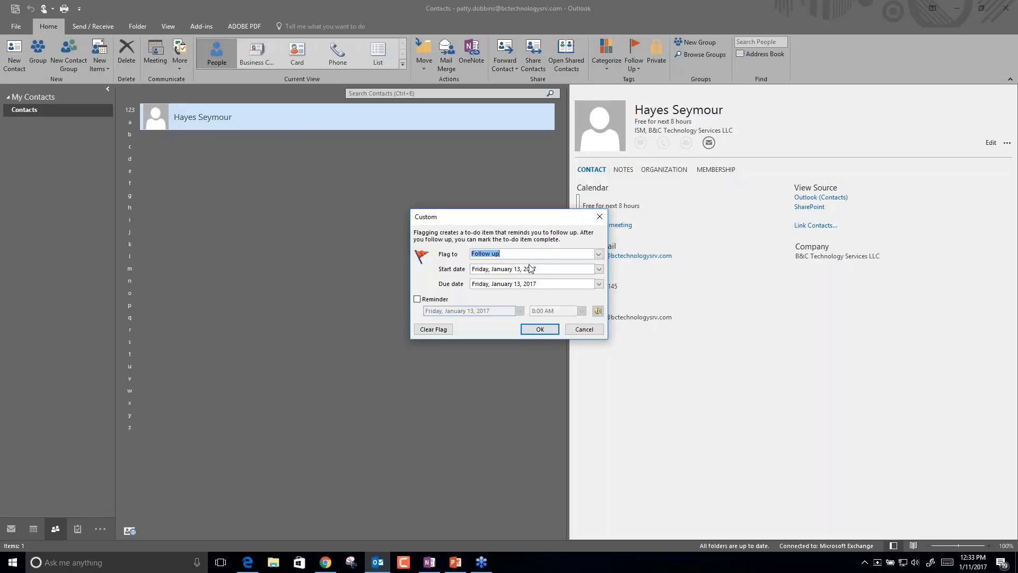
Flag the contact 'Call about Rack Mount Server' with a reminder, then open the To-Do List.
click(598, 254)
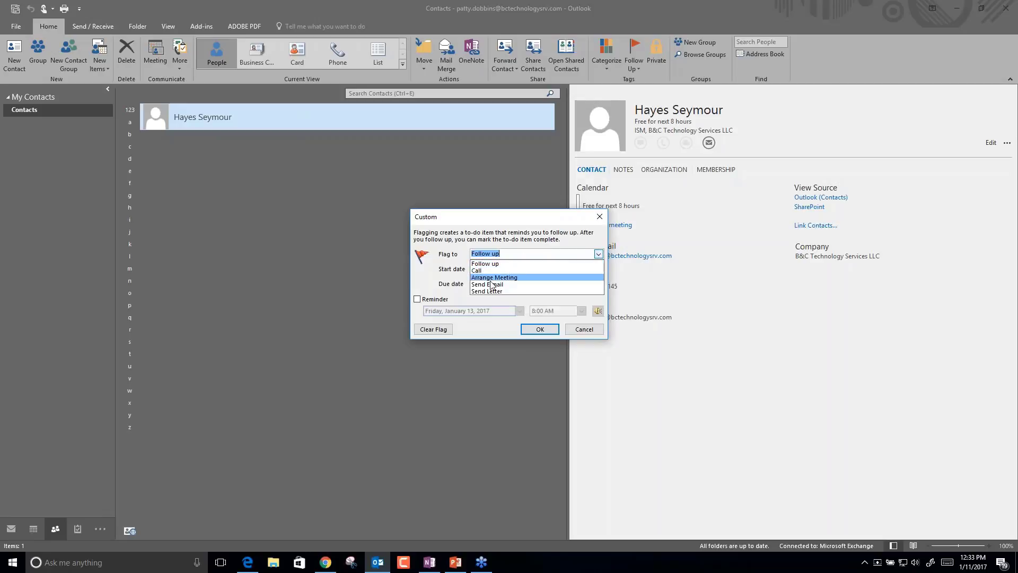
click(513, 254)
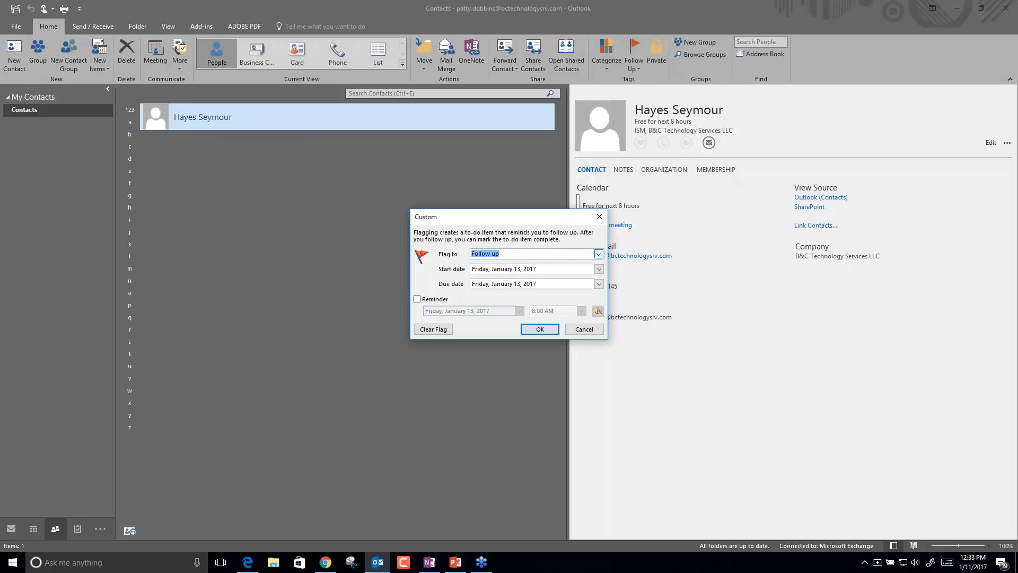
text(Call about Rack Mount Server)
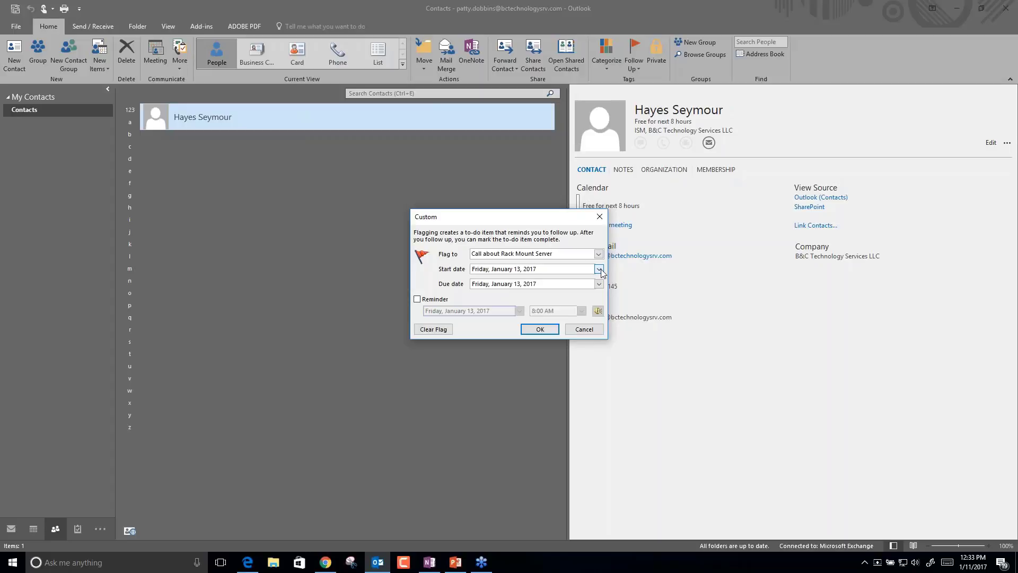
click(418, 299)
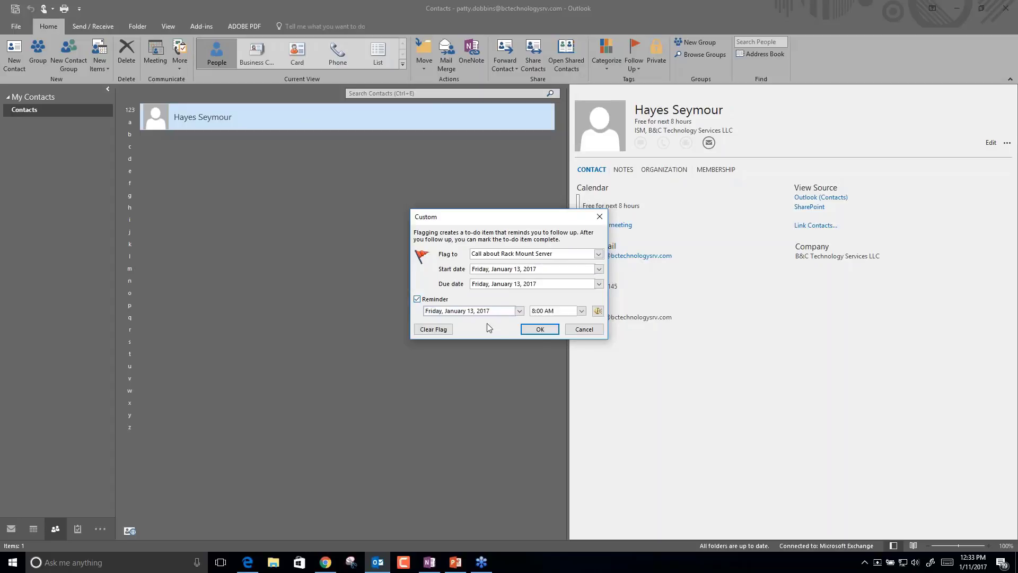
click(539, 329)
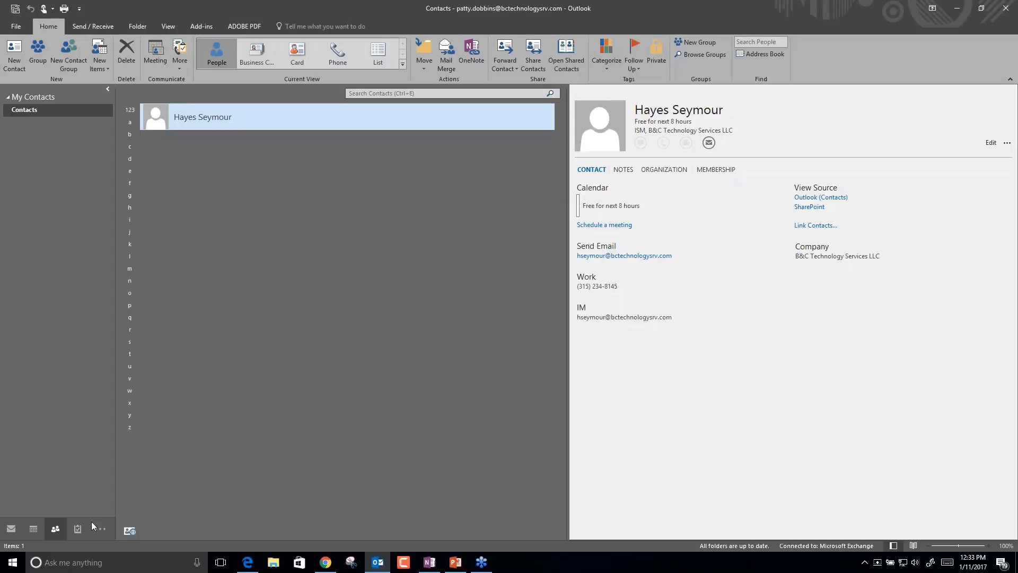
click(78, 528)
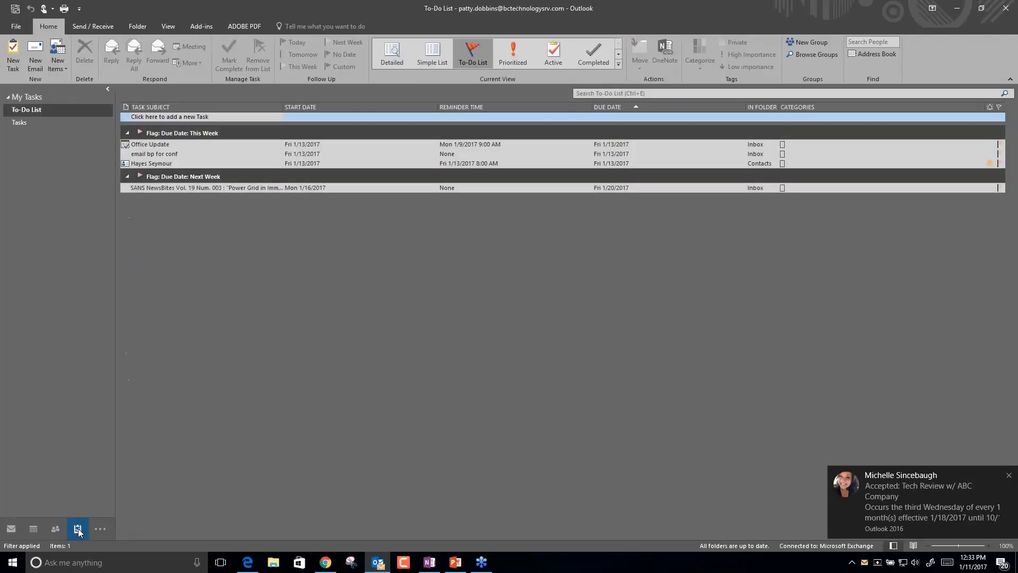
mouse_move(78, 528)
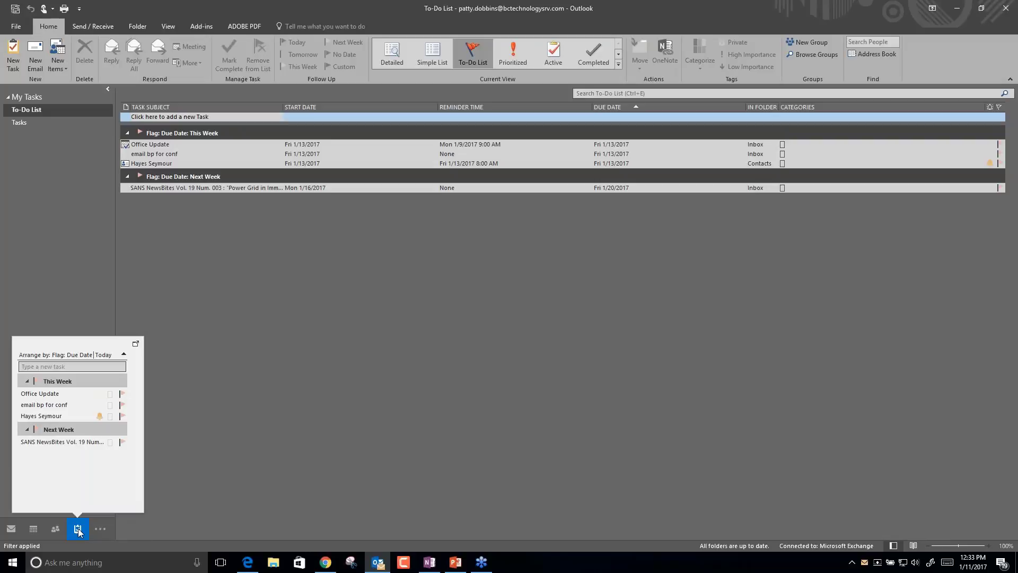
mouse_move(43, 420)
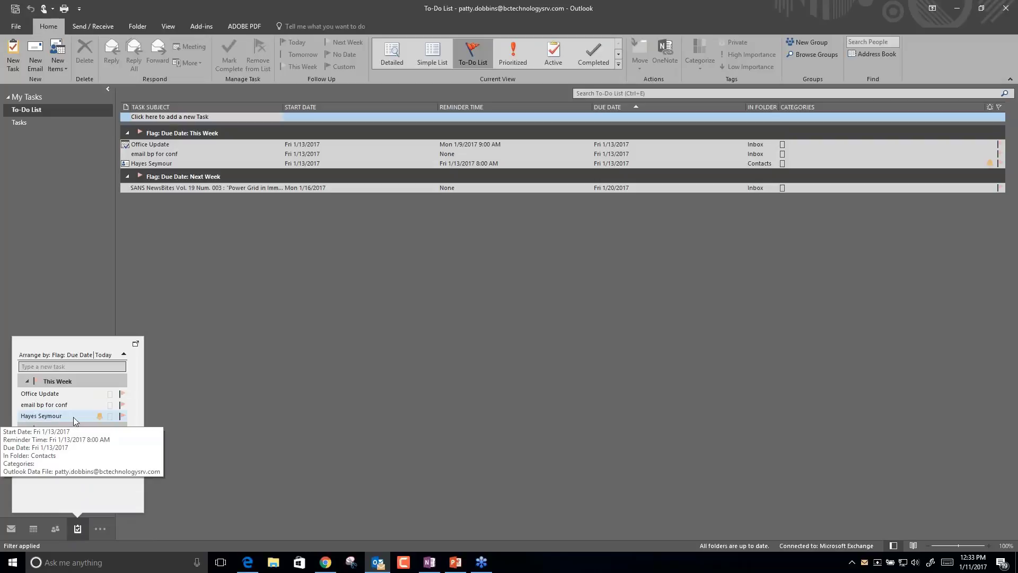
click(73, 417)
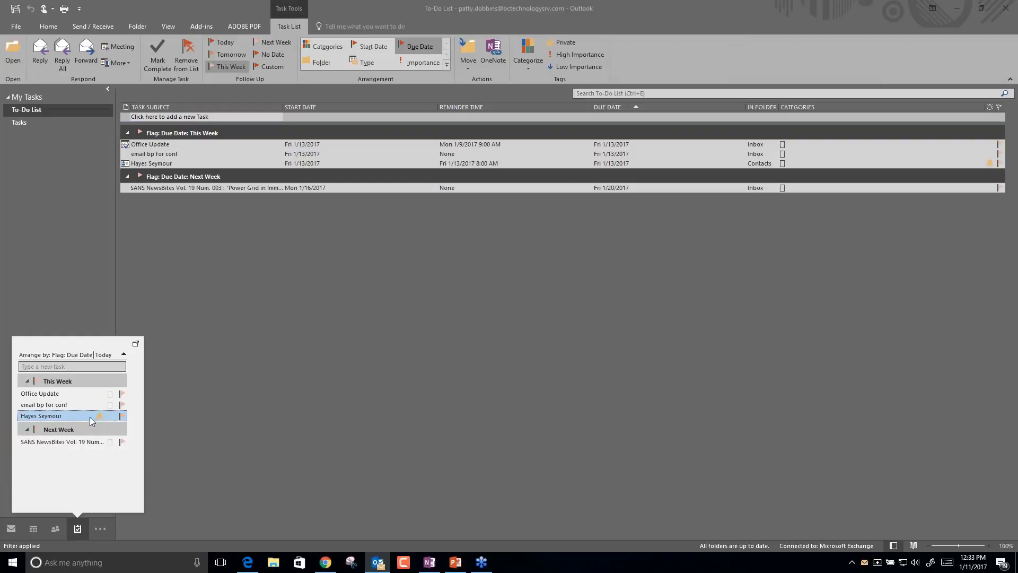
mouse_move(92, 420)
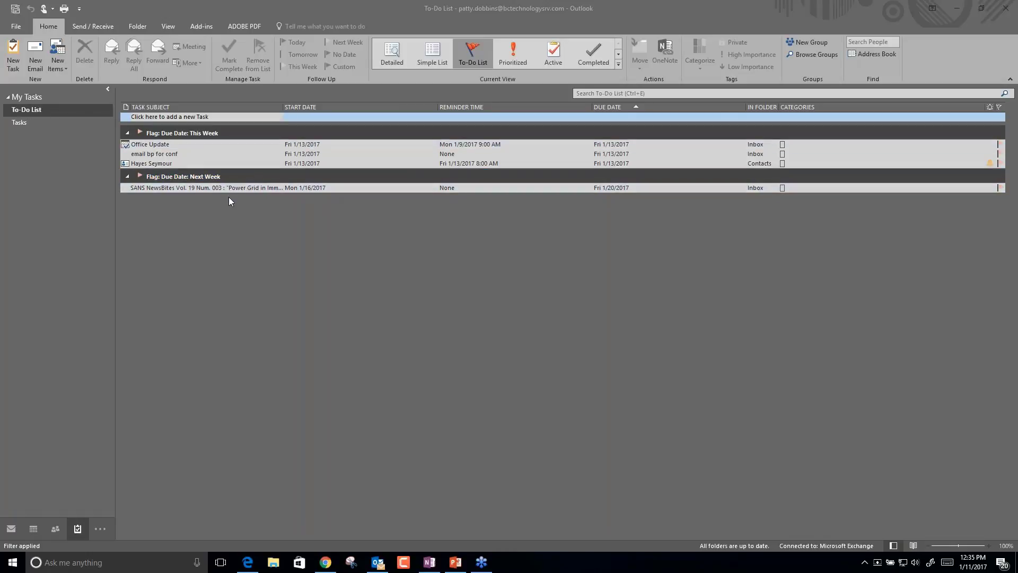
click(188, 178)
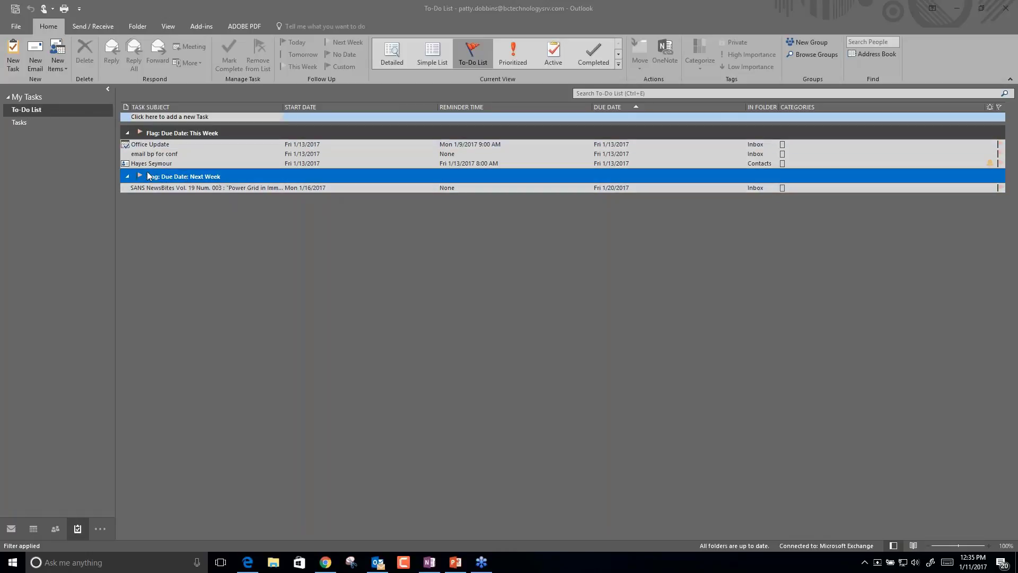
click(196, 132)
click(25, 125)
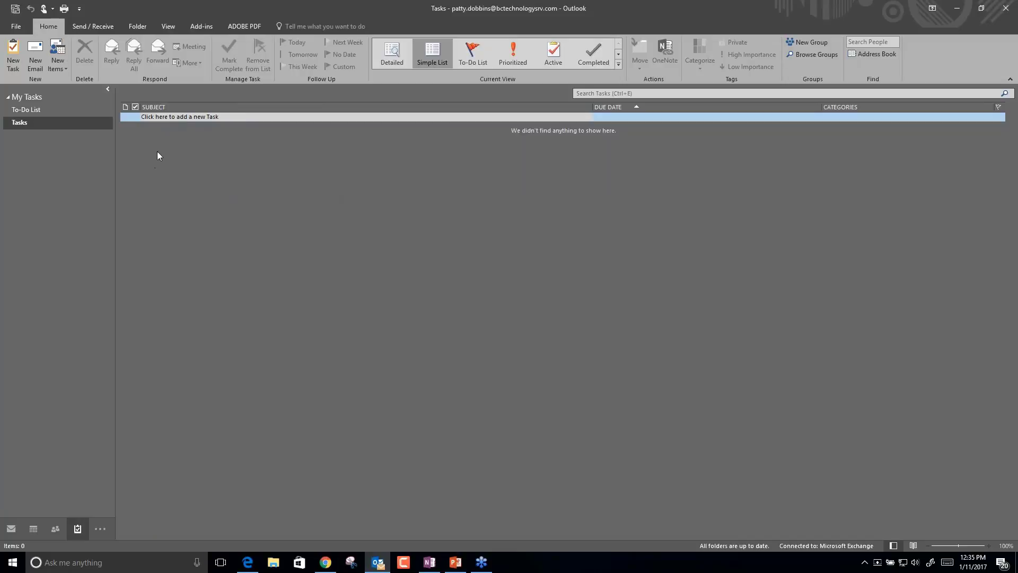
Create a task 'Setting up handouts for next TechByte' starting 1/12/2017, due 1/19/2017.
click(13, 56)
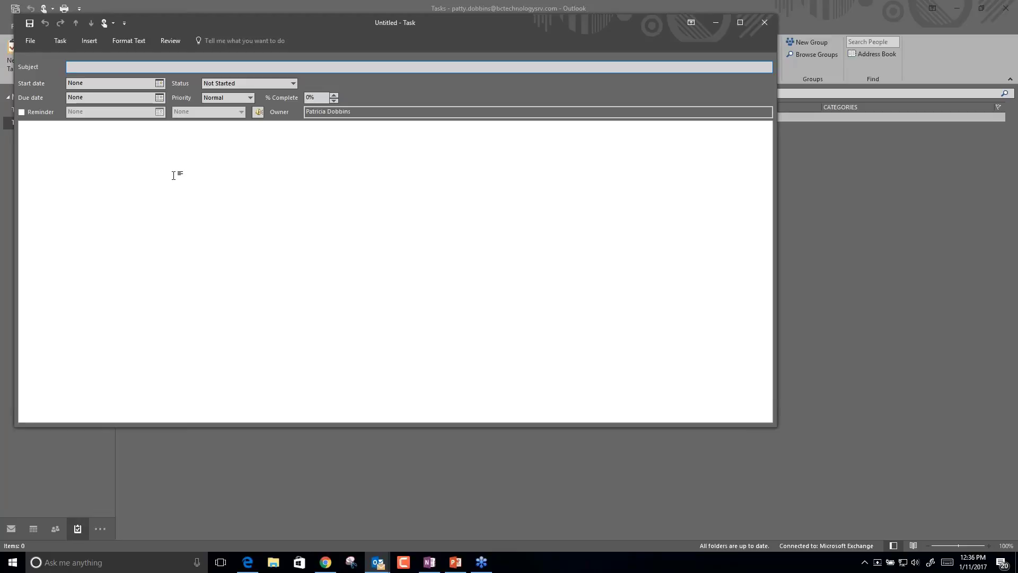
text(Setting up handouts for next TechByte)
click(159, 84)
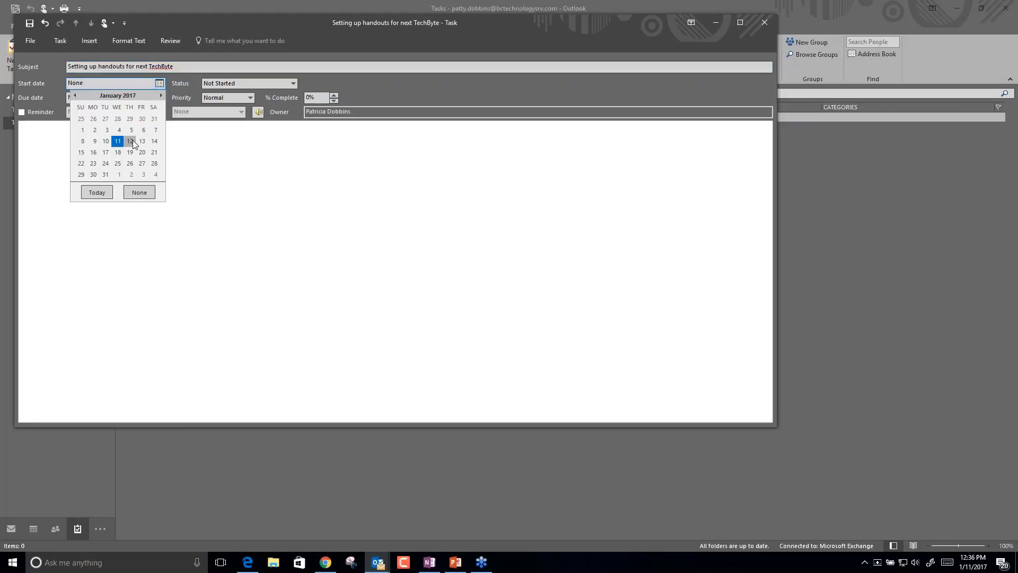
click(141, 142)
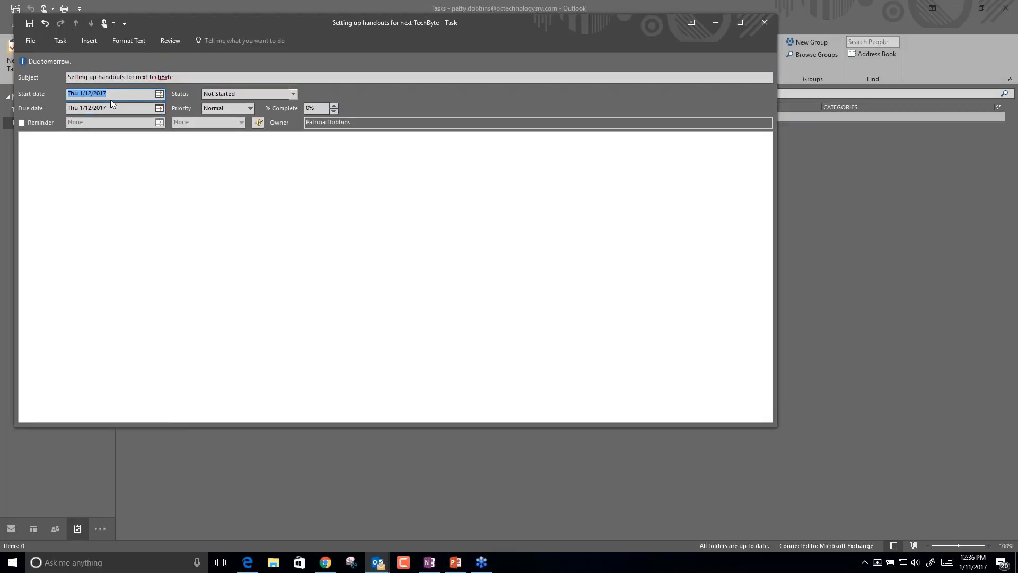
click(159, 108)
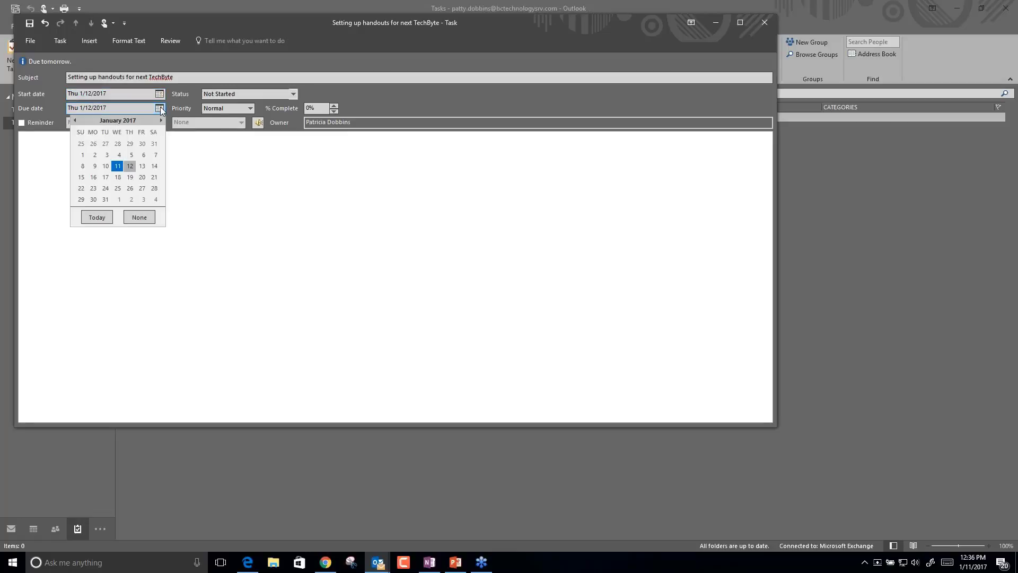
click(130, 177)
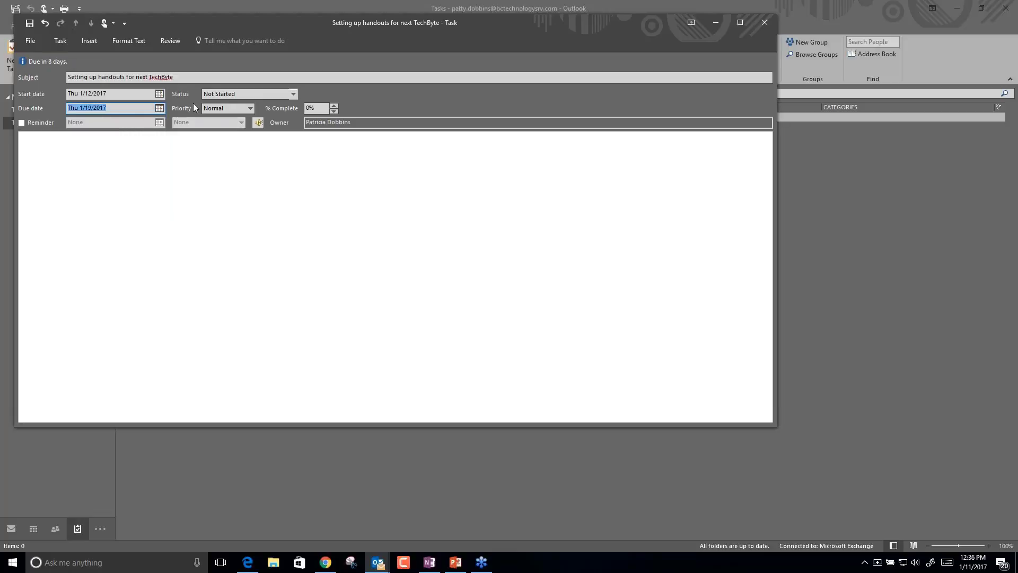
Set the task's priority to Low, then save and close it.
click(249, 109)
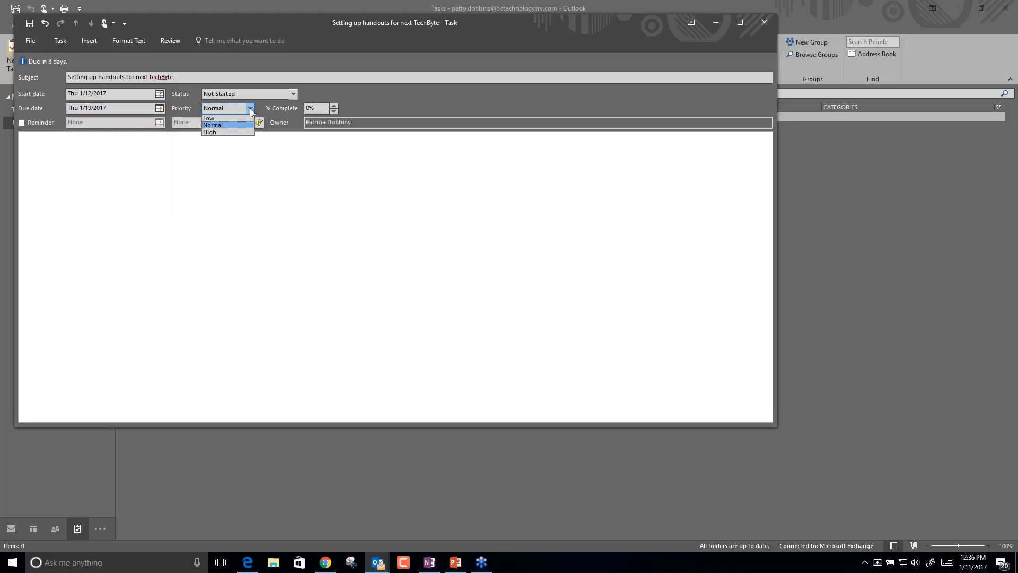
click(209, 118)
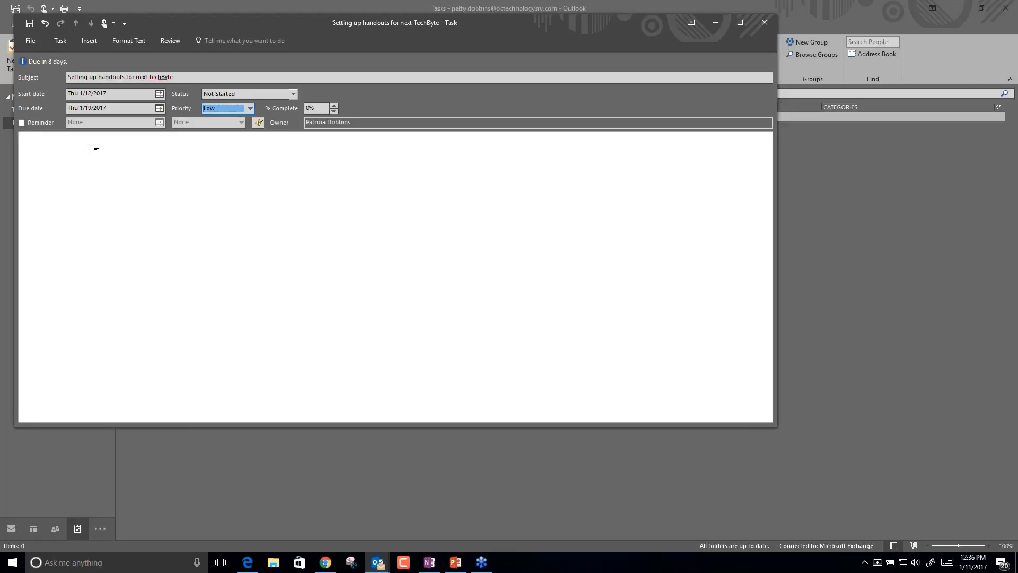
click(106, 159)
click(89, 40)
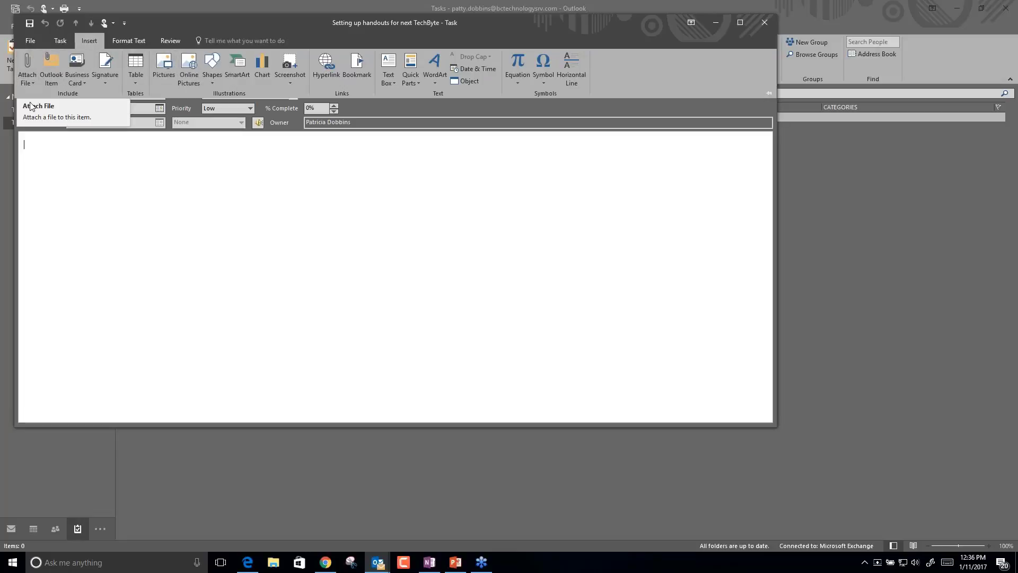
click(128, 189)
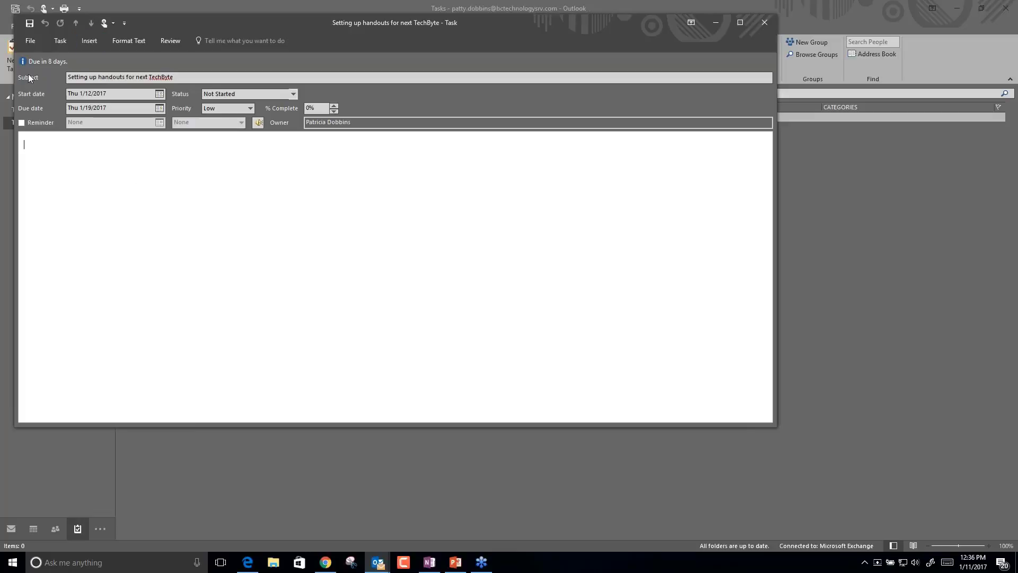
click(29, 23)
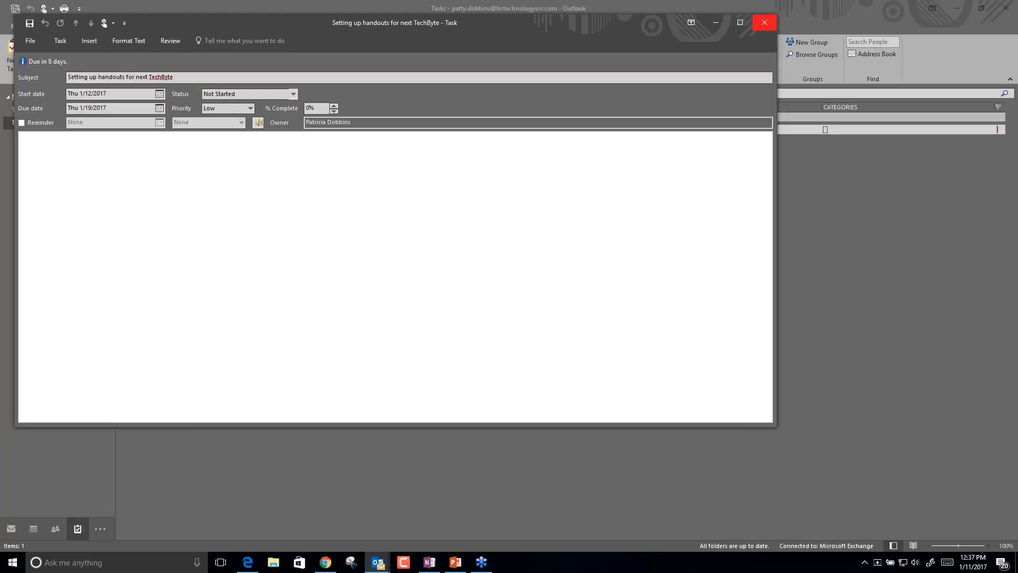
click(763, 23)
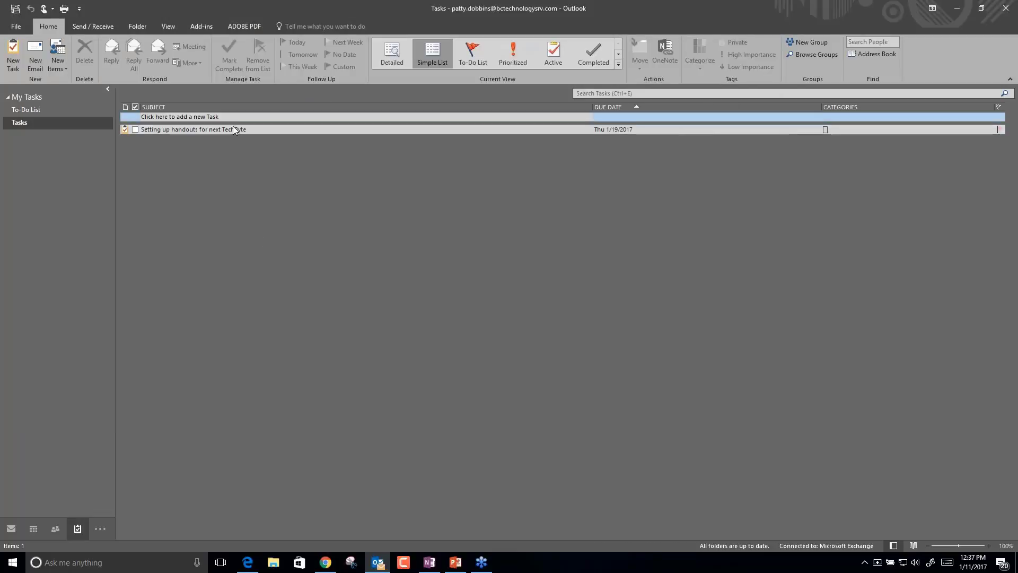
Switch to the To-Do List and select the handouts task under Next Week.
click(144, 132)
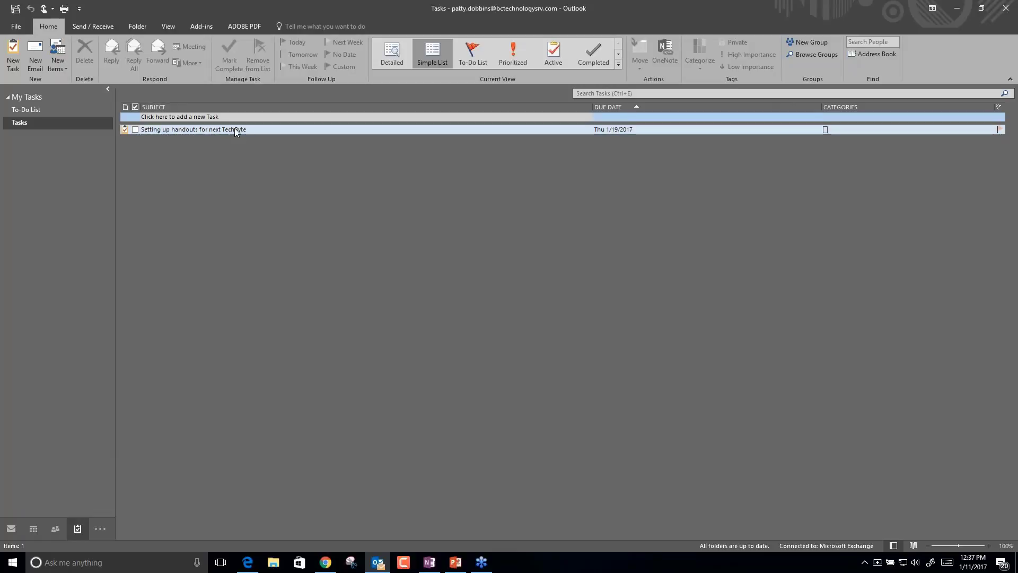
mouse_move(66, 534)
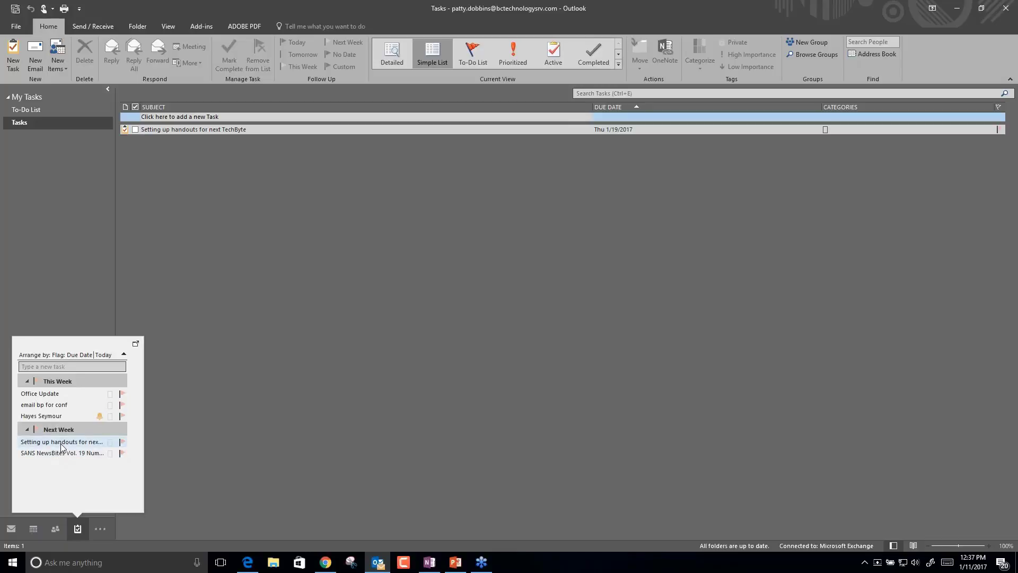
click(29, 110)
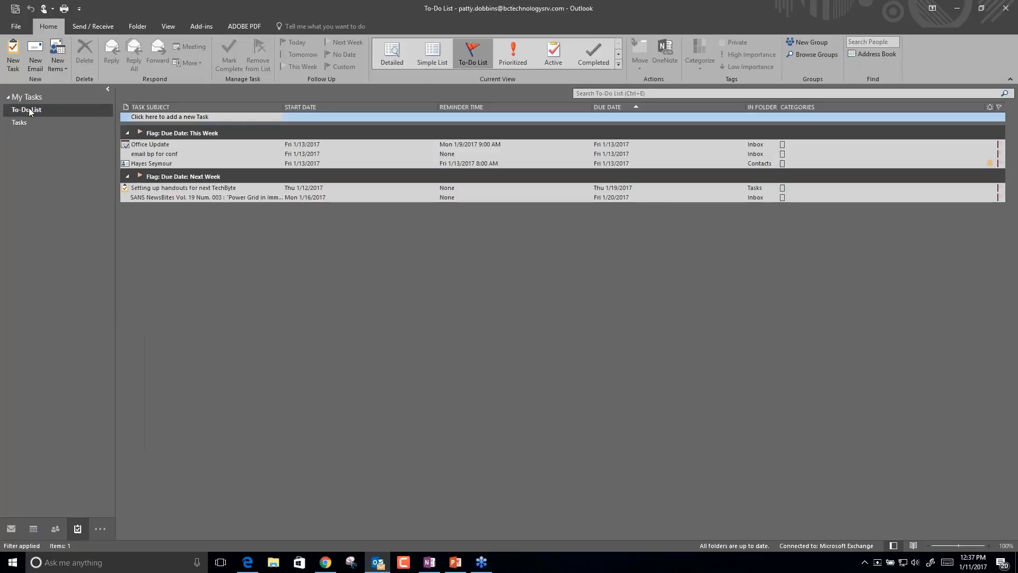
click(184, 177)
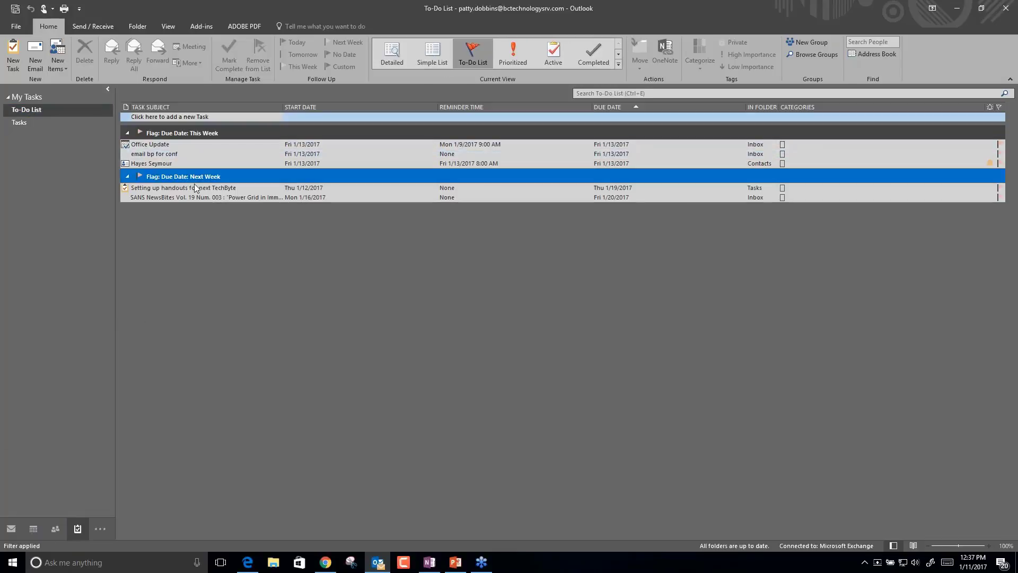
click(195, 188)
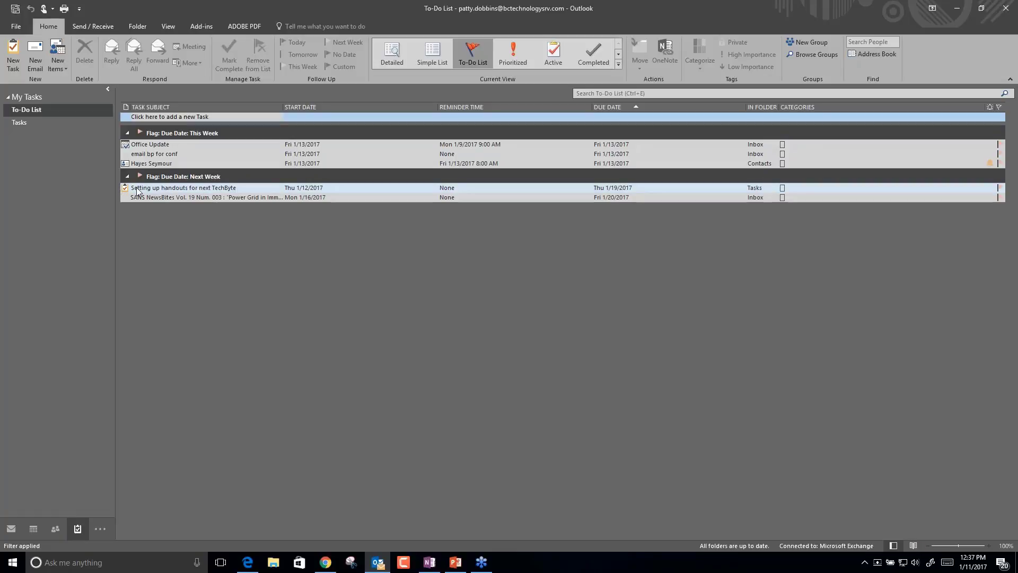
Open the handouts task and pin the ribbon so it stays visible.
double_click(176, 190)
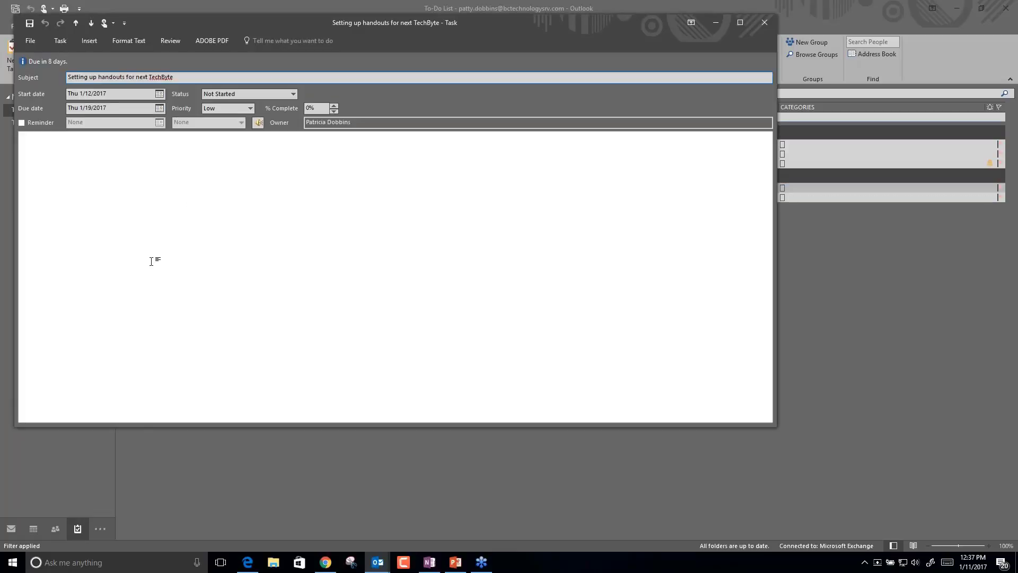
click(89, 43)
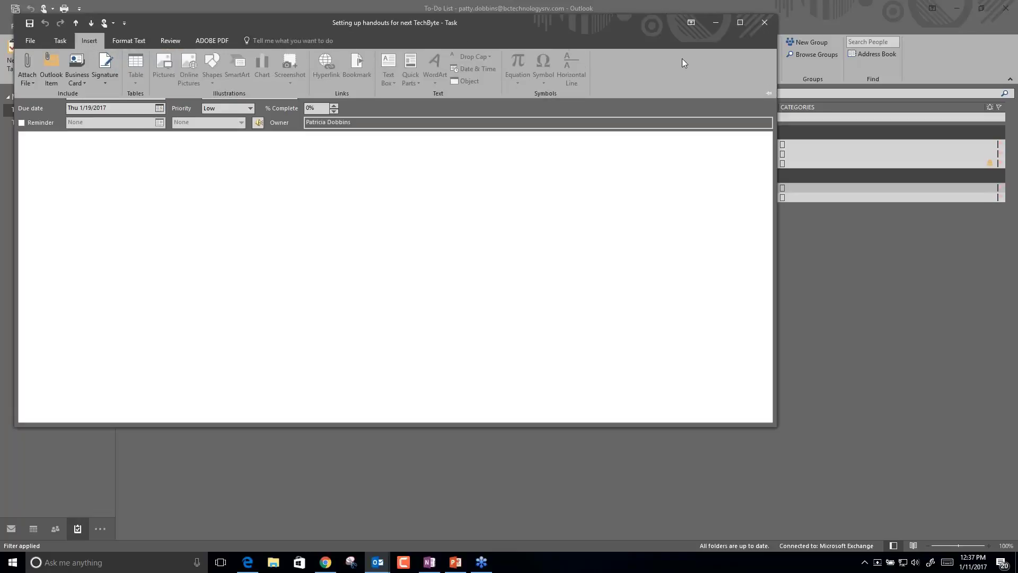
click(770, 94)
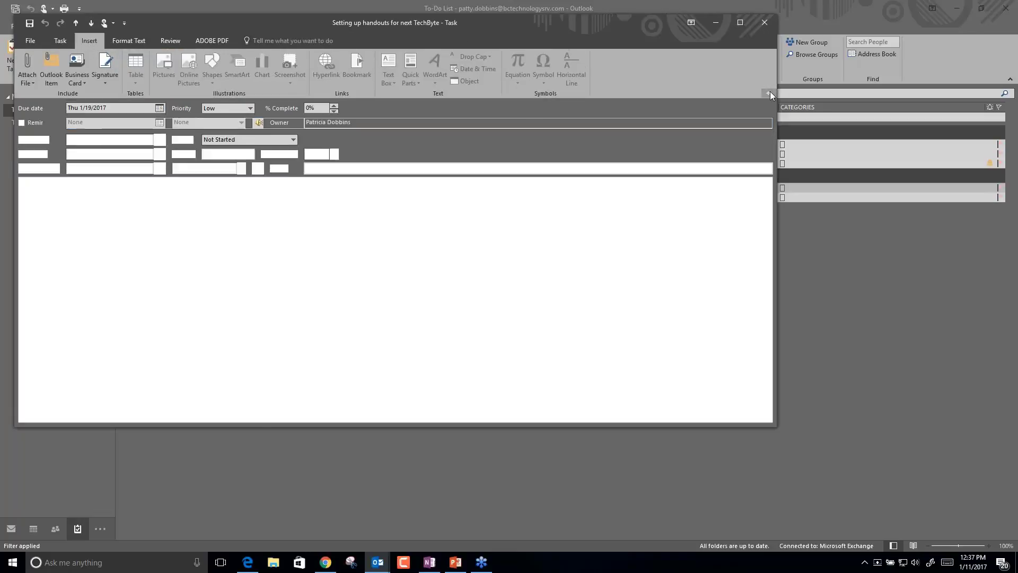
click(60, 42)
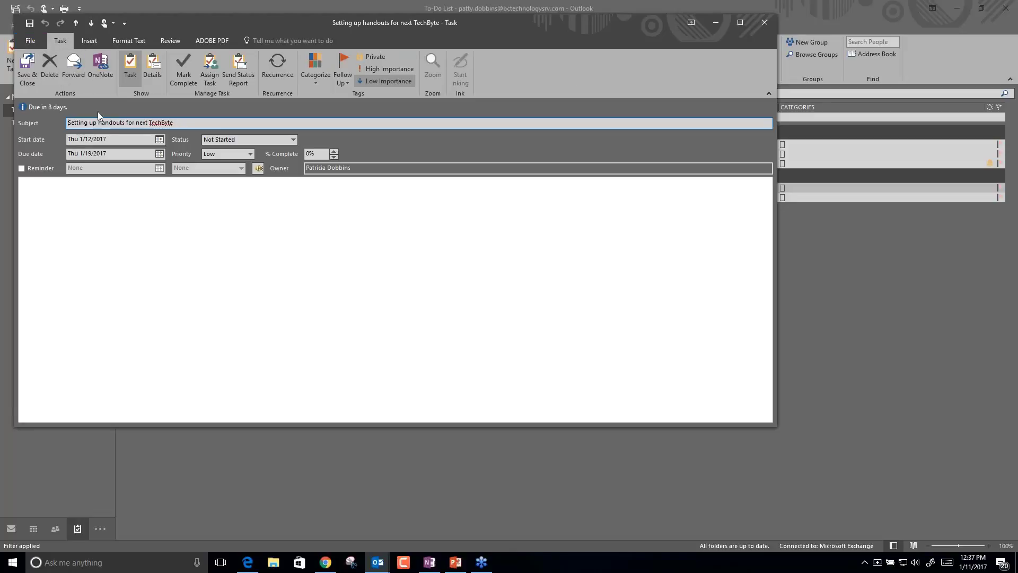
Assign the task to a colleague chosen from the autocomplete suggestion and send it.
click(213, 72)
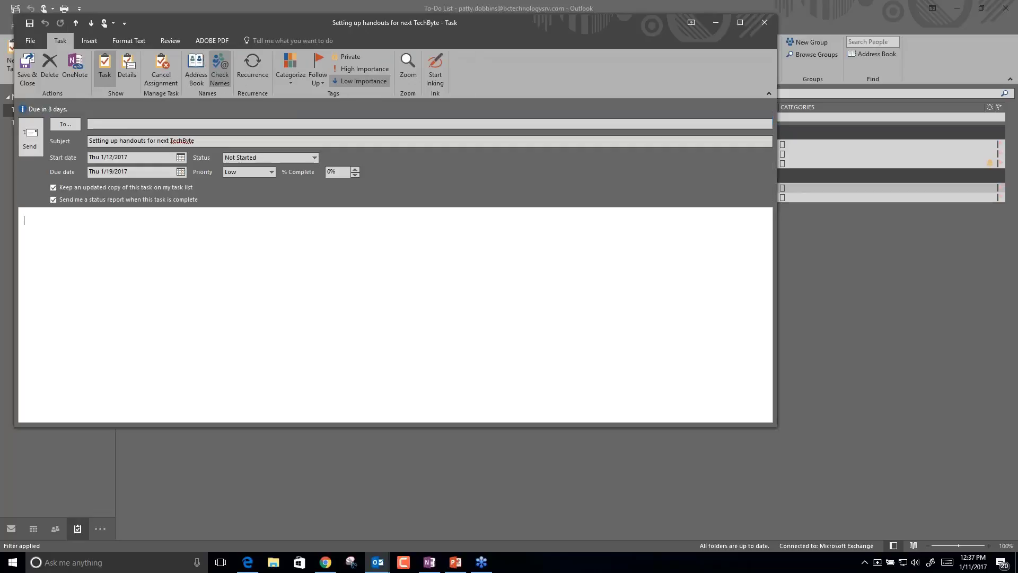
click(174, 125)
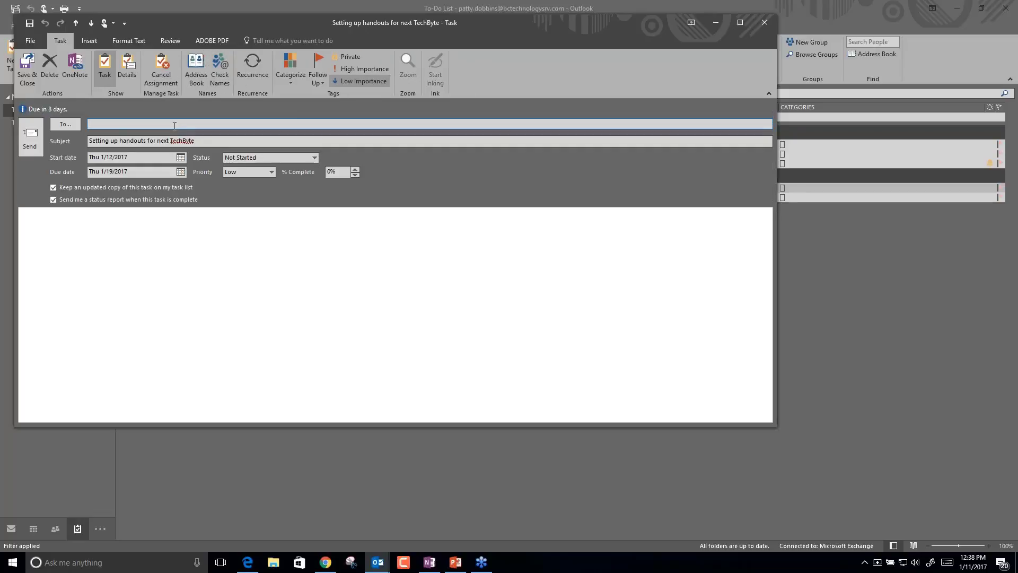
text(m)
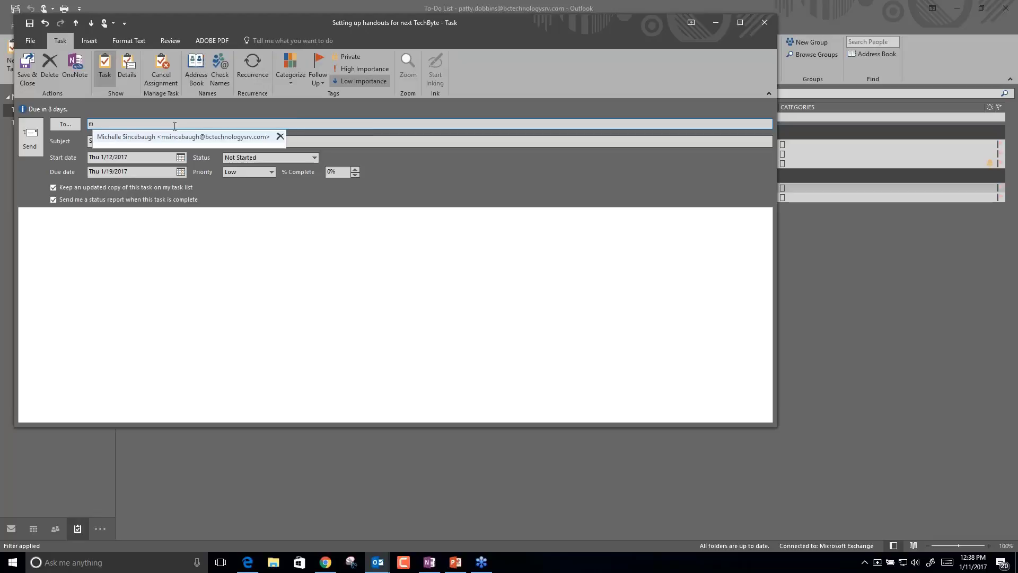
key(Return)
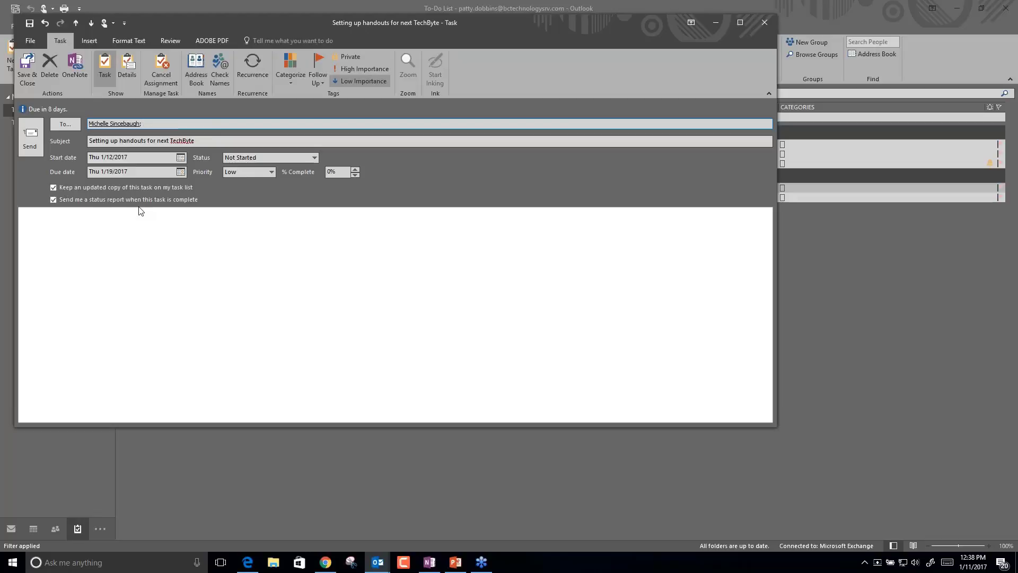
click(116, 219)
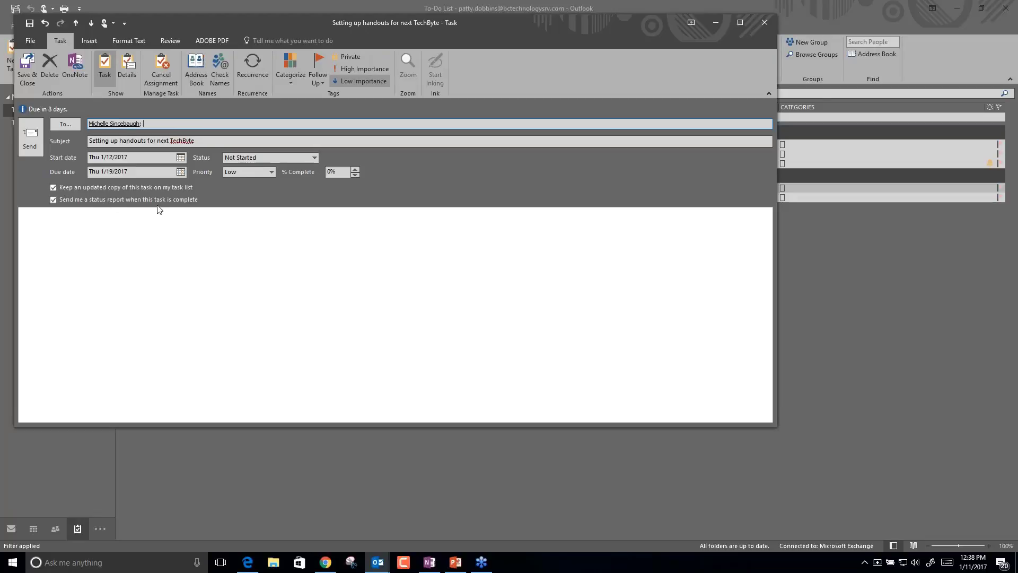
click(29, 139)
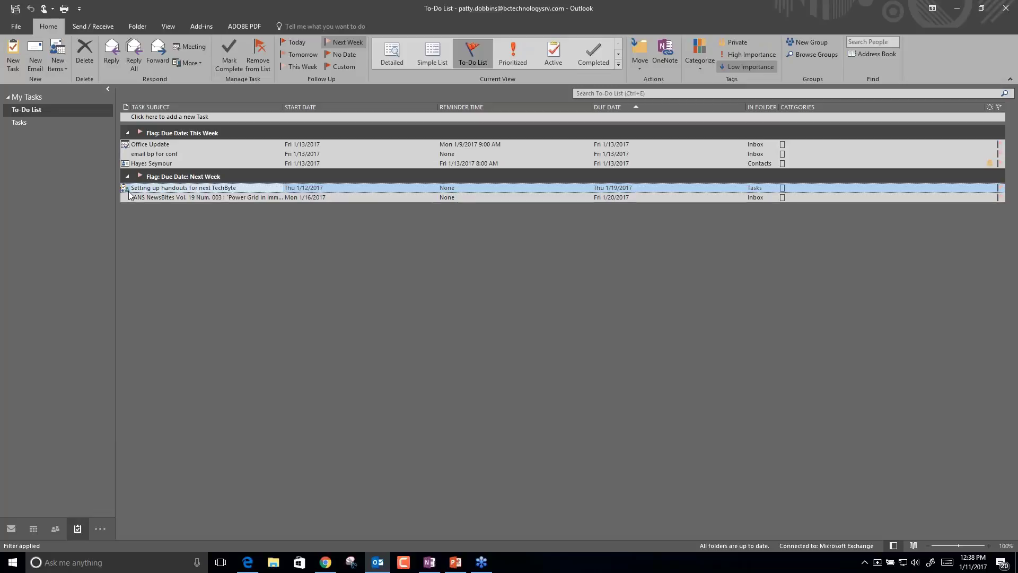
Reopen the handouts task to confirm it awaits the recipient's response, then return to the Inbox.
double_click(128, 191)
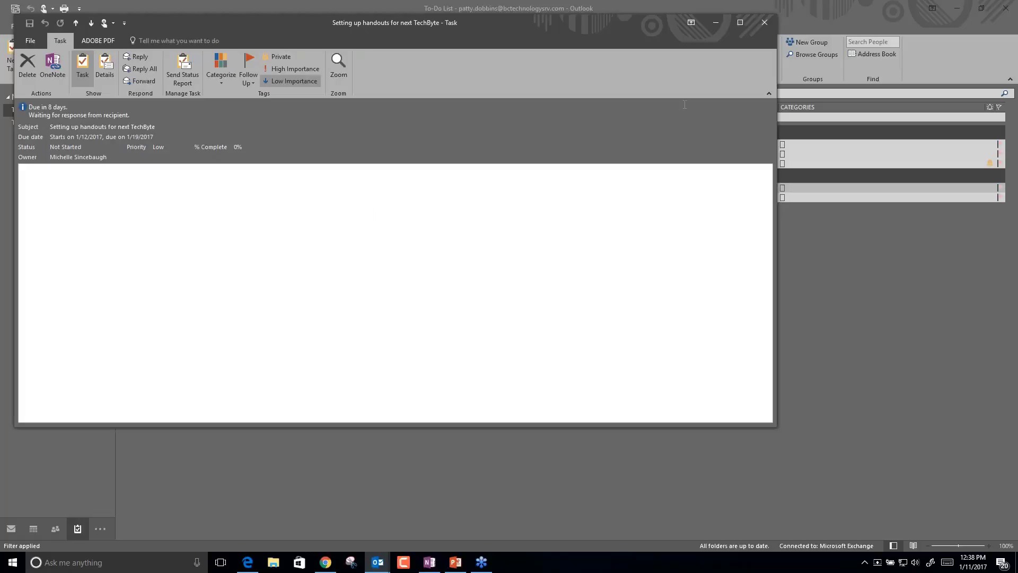
click(763, 24)
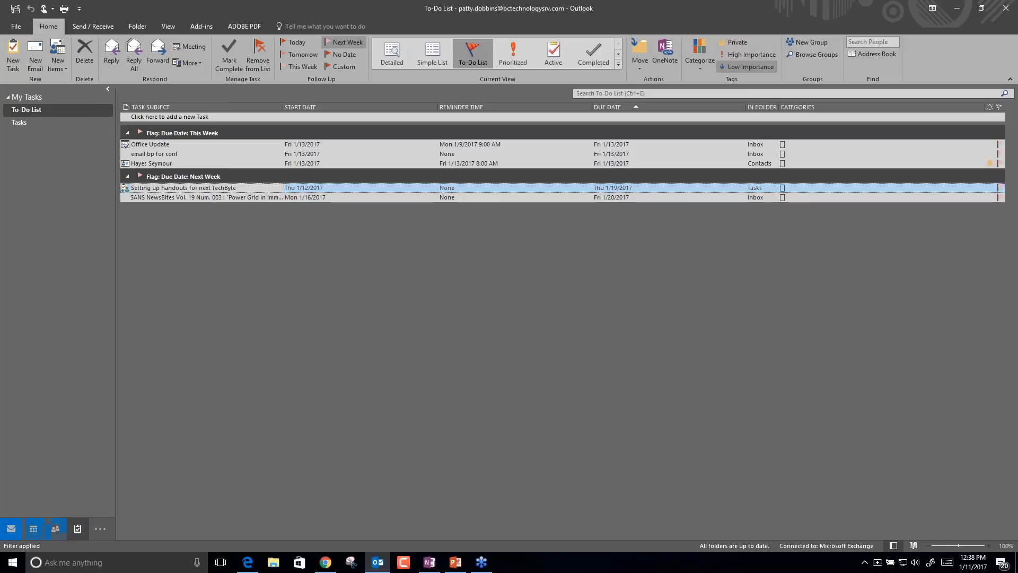
click(10, 529)
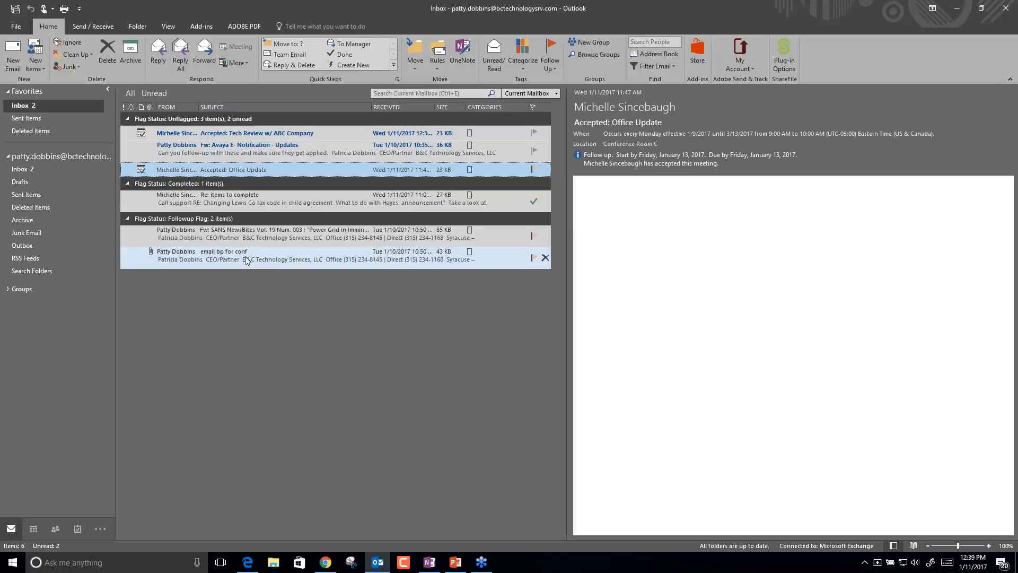
Drag 'email bp for conf' onto Tasks to create a task, close it, and open the To-Do List.
drag(245, 260, 80, 535)
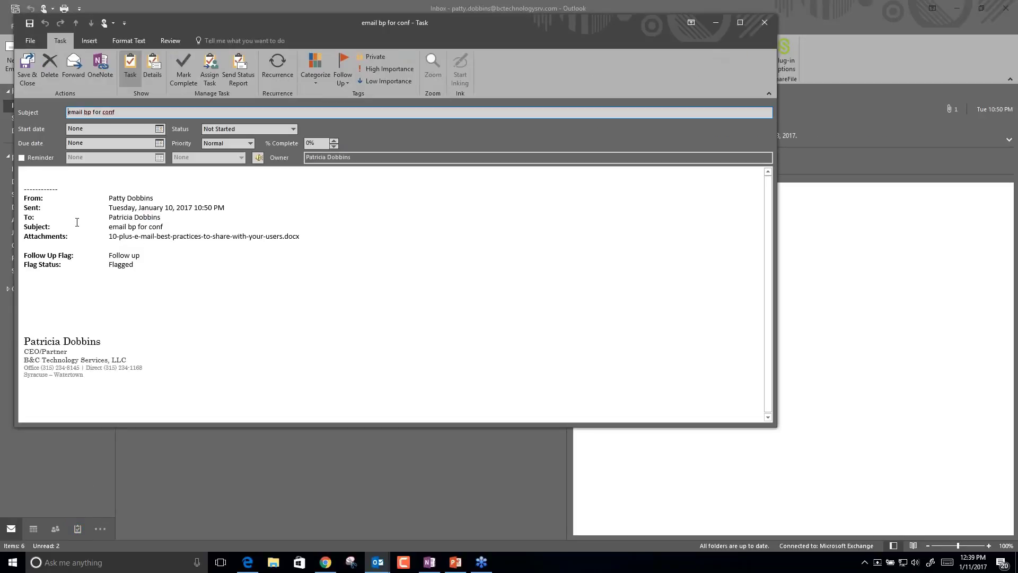
click(136, 250)
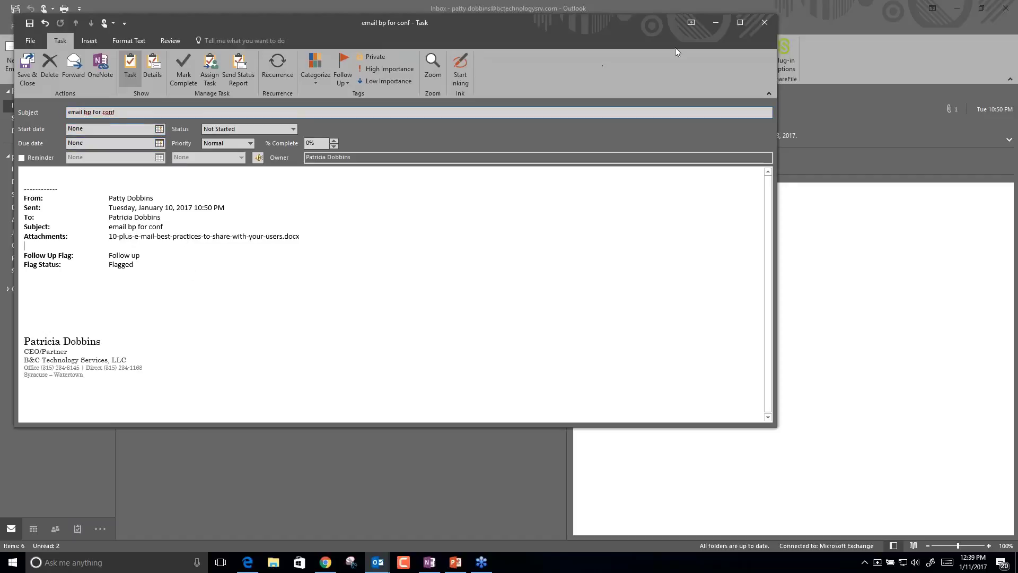
click(764, 22)
mouse_move(79, 533)
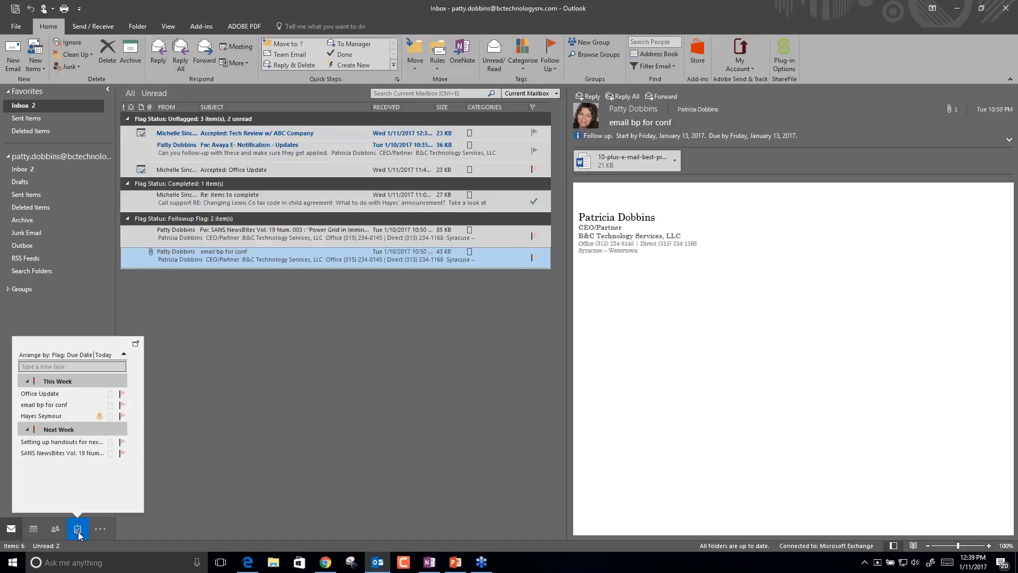
click(78, 529)
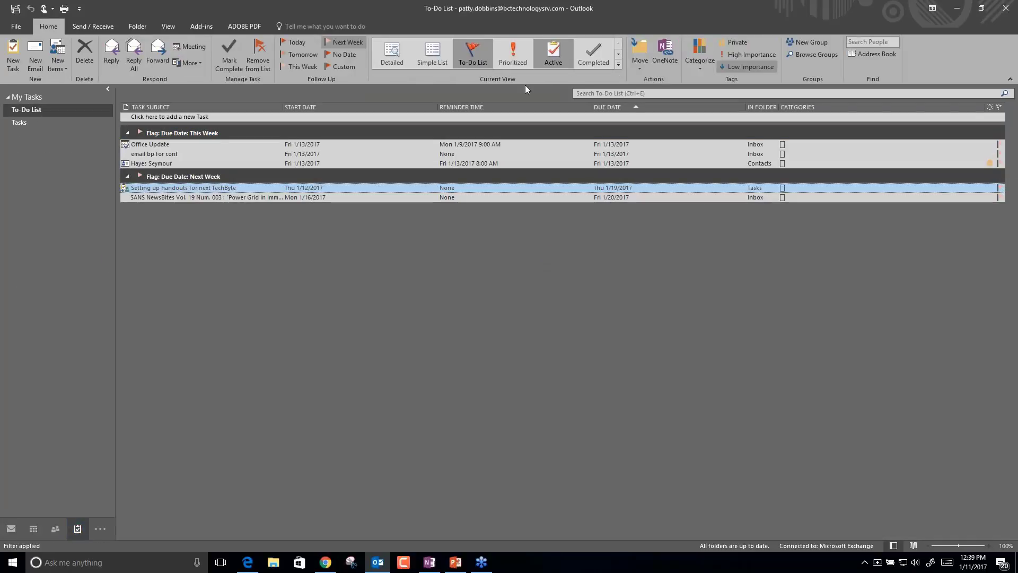
mouse_move(55, 530)
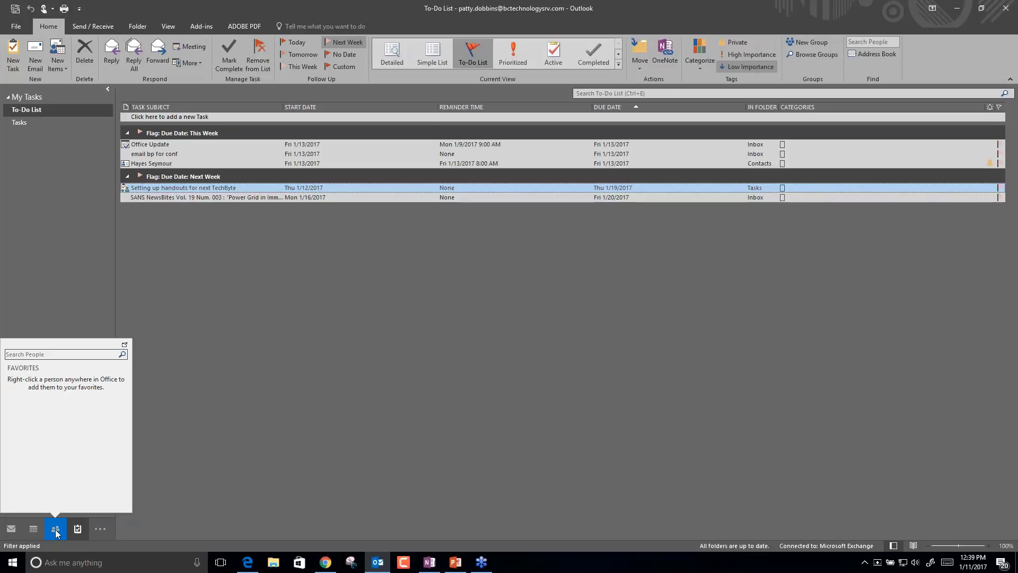
right_click(125, 469)
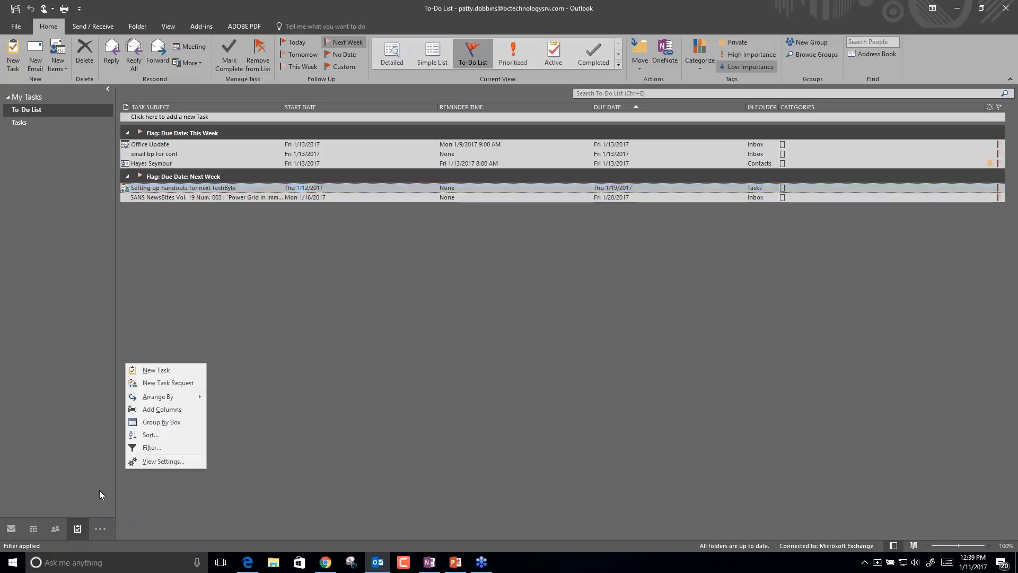
click(619, 63)
click(618, 63)
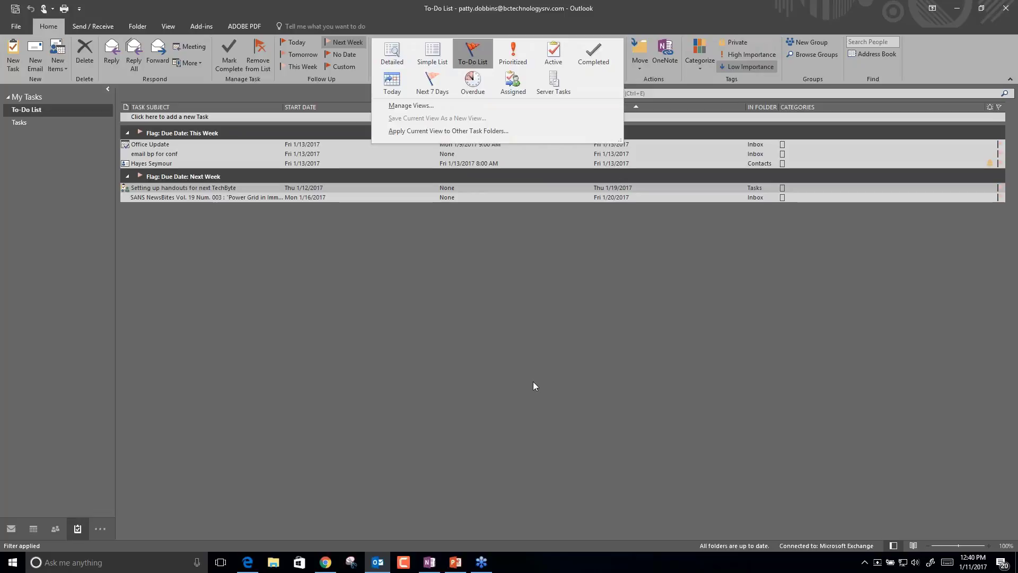
Switch to the Calendar, try the Week and Work Week layouts, and settle on Month view.
click(35, 531)
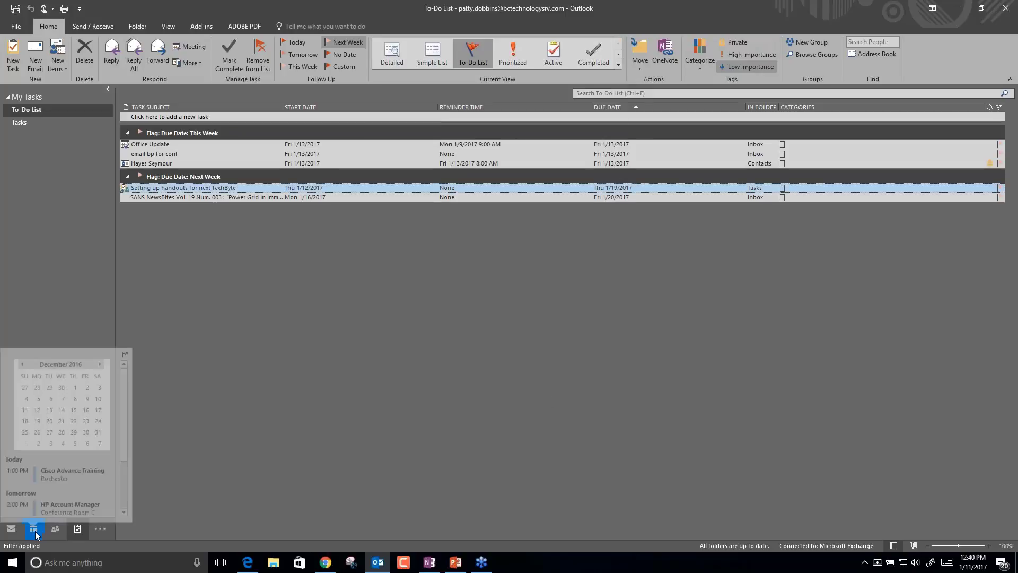
click(33, 530)
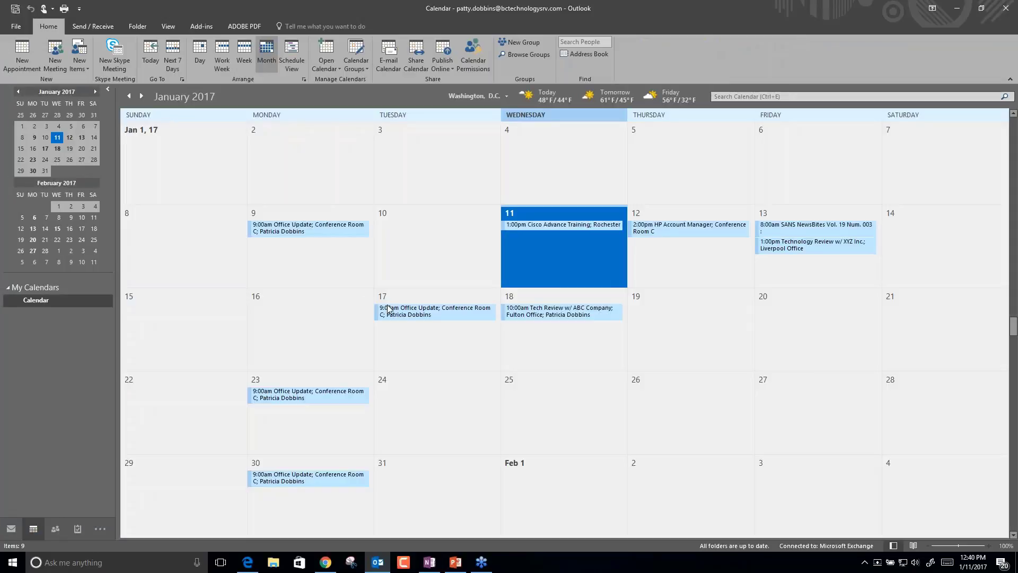
mouse_move(388, 309)
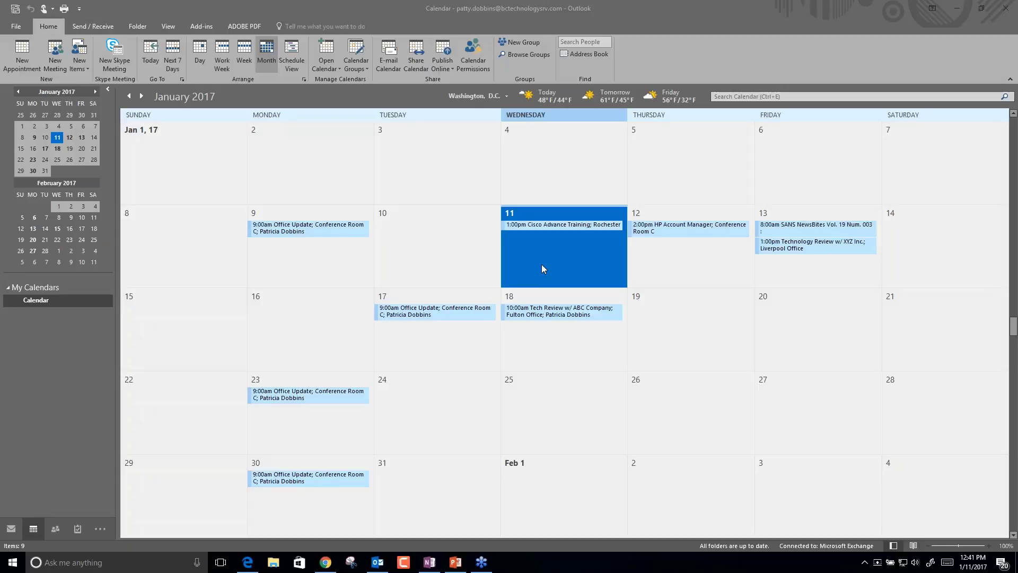
click(244, 53)
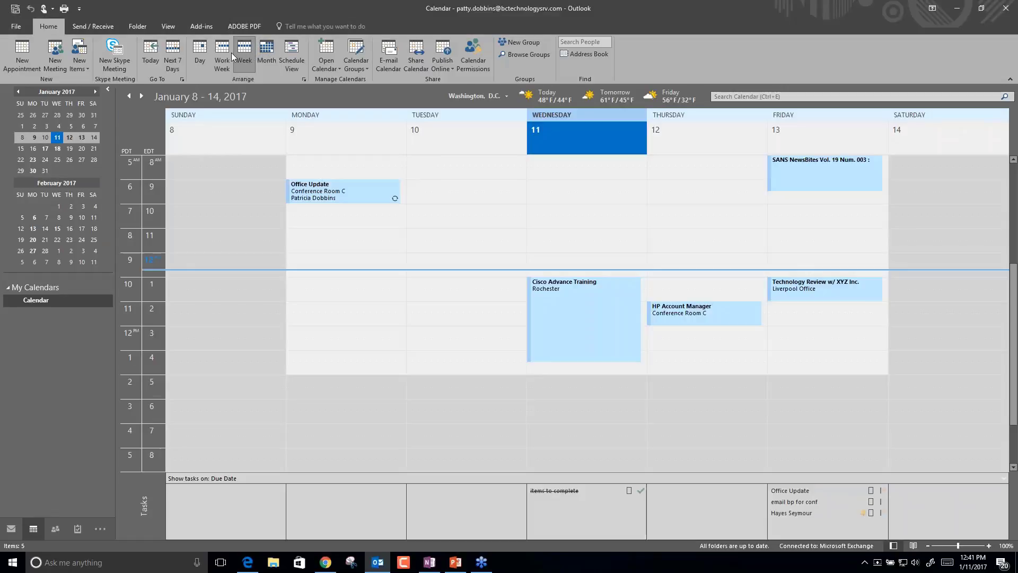
click(224, 53)
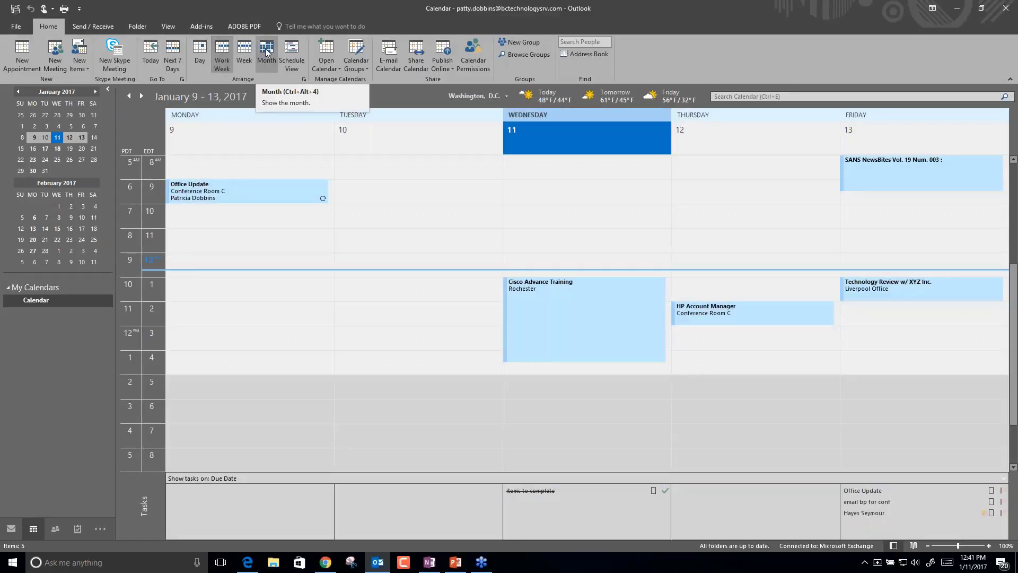
click(267, 52)
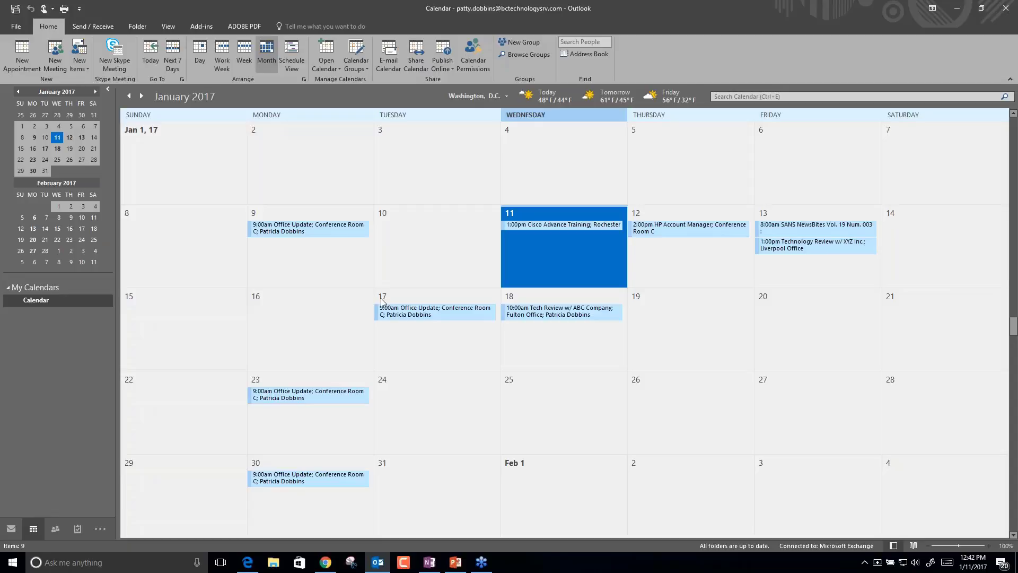
Check the category list for the Jan 9 Office Update series, then open the Jan 18 Tech Review meeting.
click(315, 227)
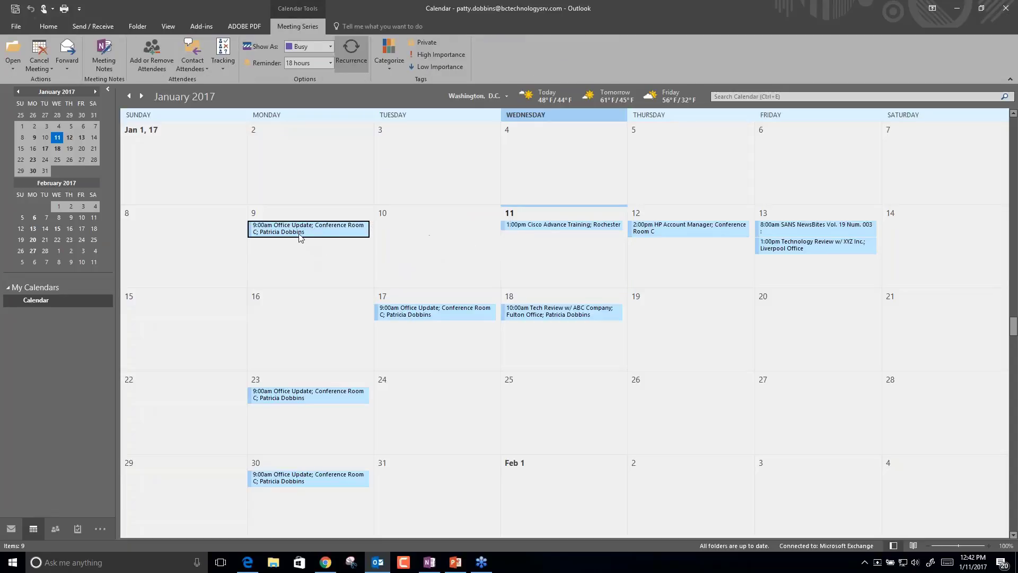
click(394, 66)
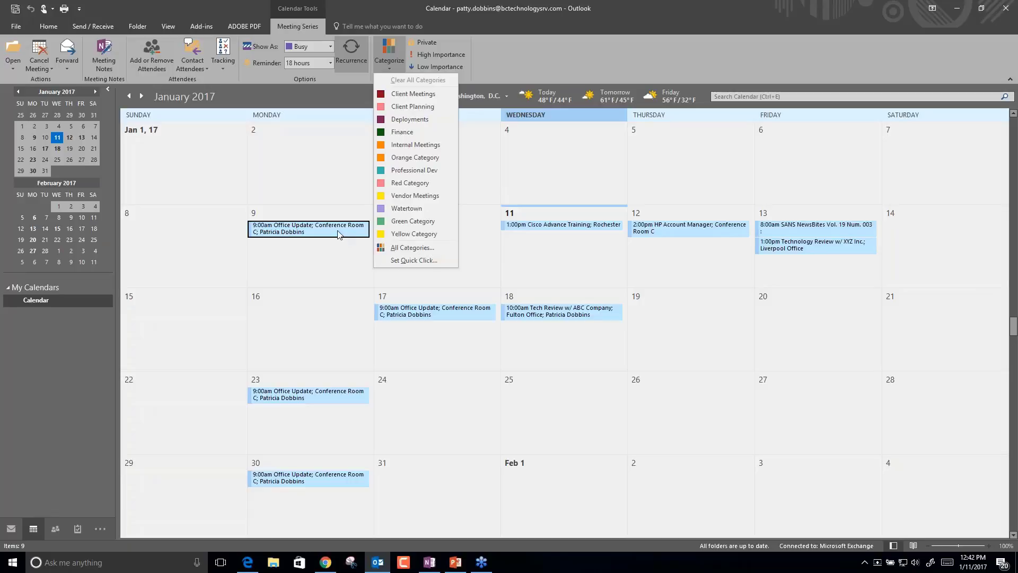
click(508, 313)
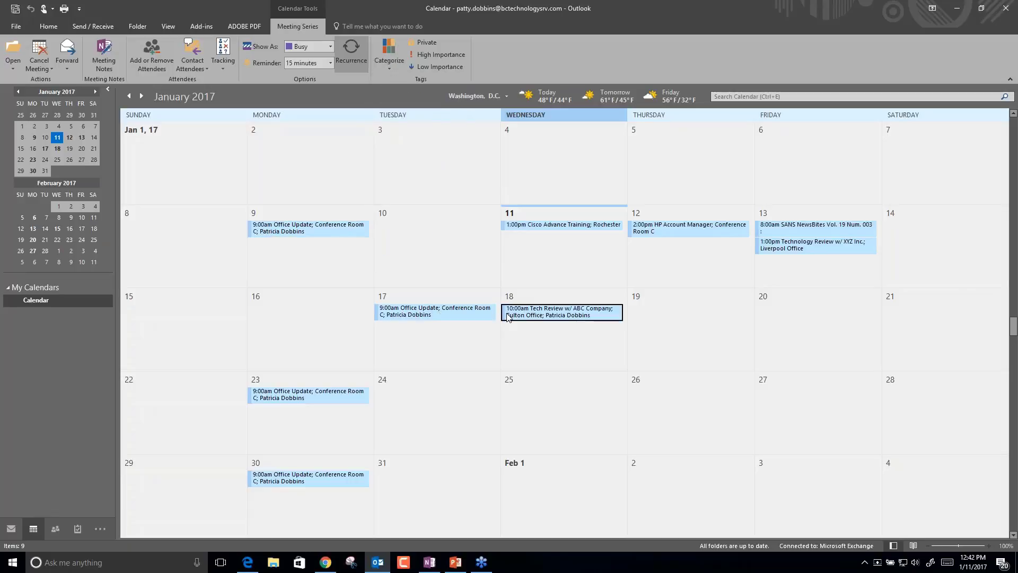
double_click(537, 312)
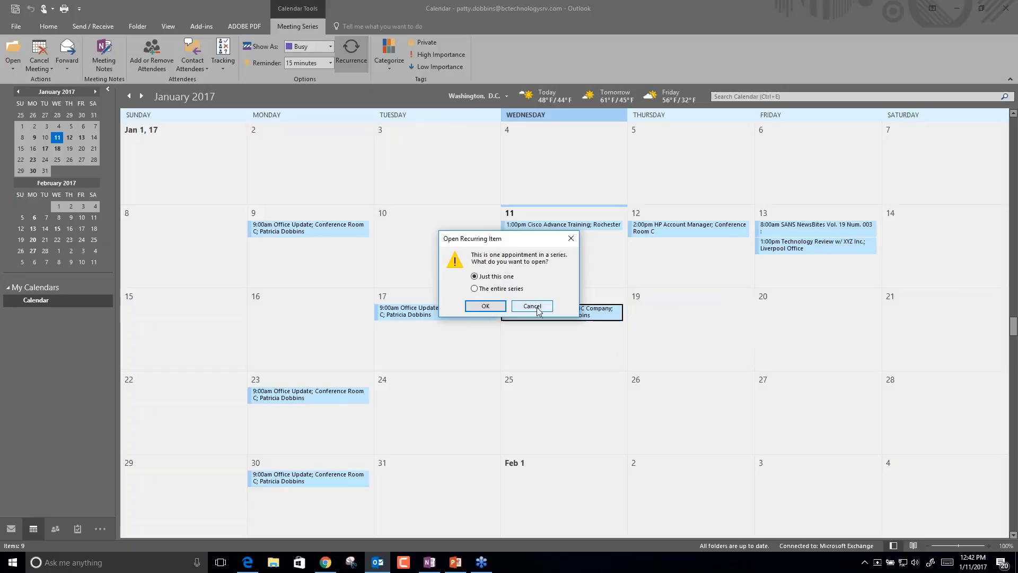
Open just this occurrence, try the Client Meetings category, dismiss the series warning, and close it.
click(493, 307)
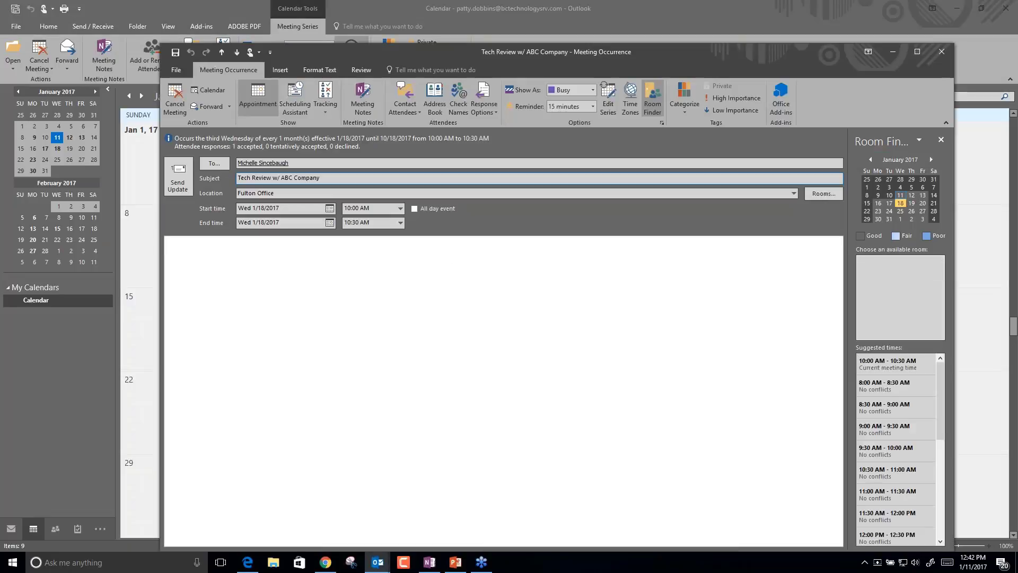
click(691, 106)
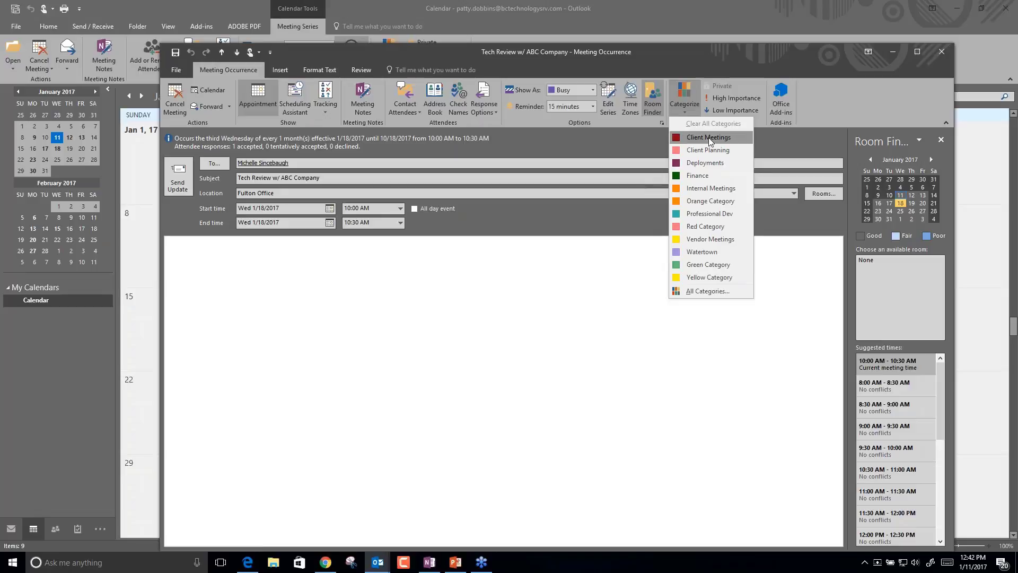
click(710, 138)
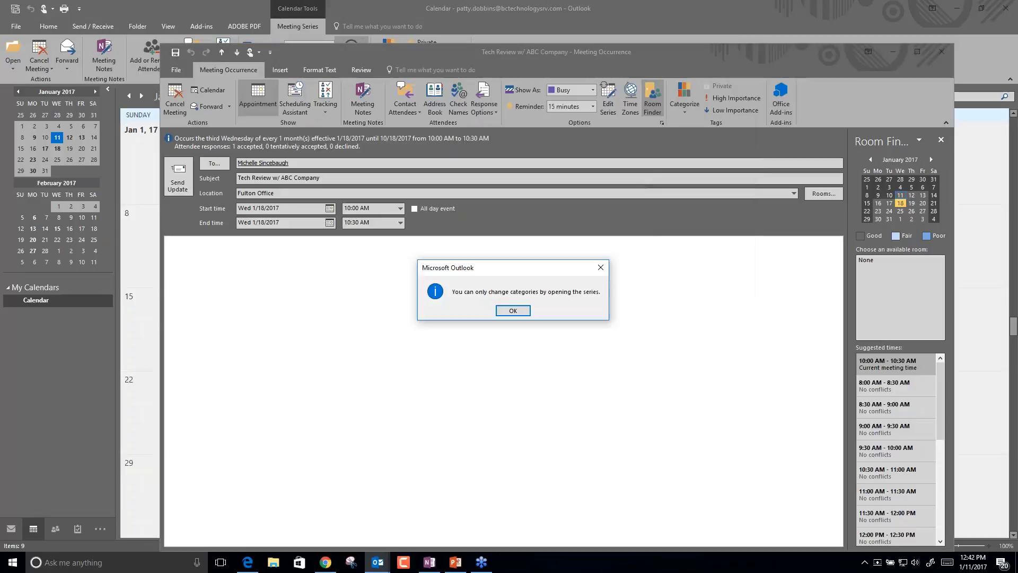
click(514, 313)
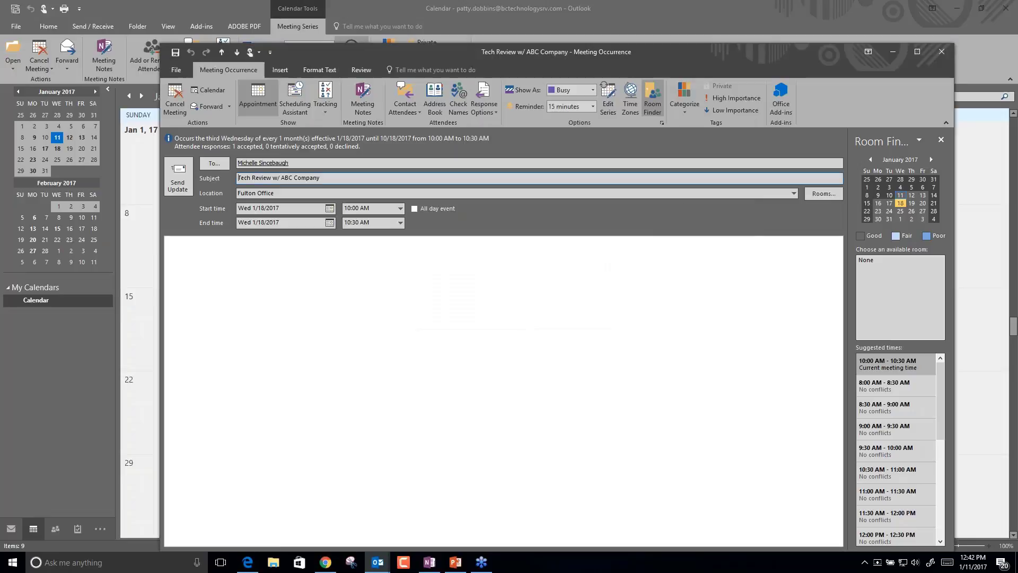
click(941, 51)
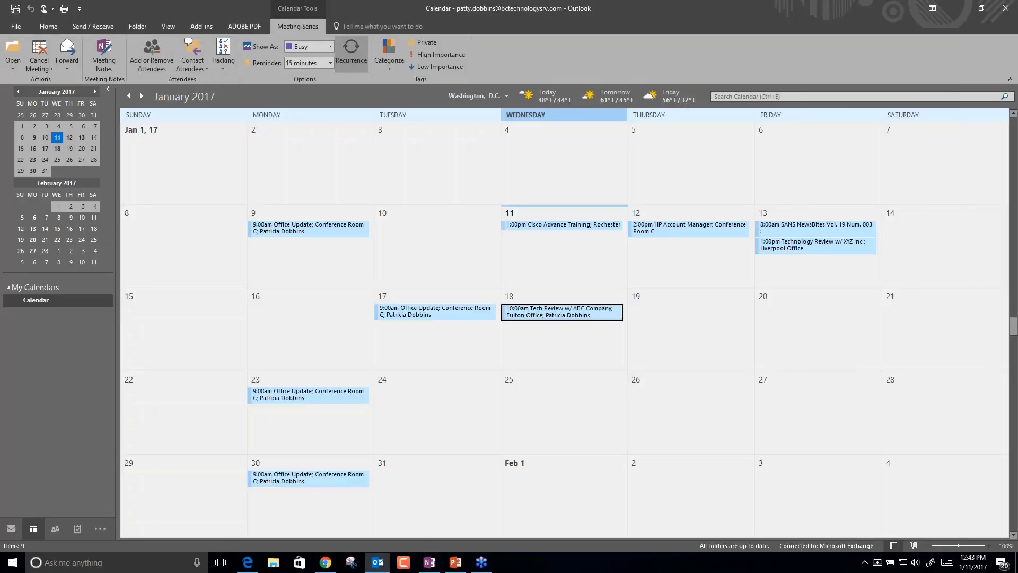
Put the Jan 11 Cisco Advance Training appointment in the Professional Dev category and save it.
click(541, 227)
double_click(541, 227)
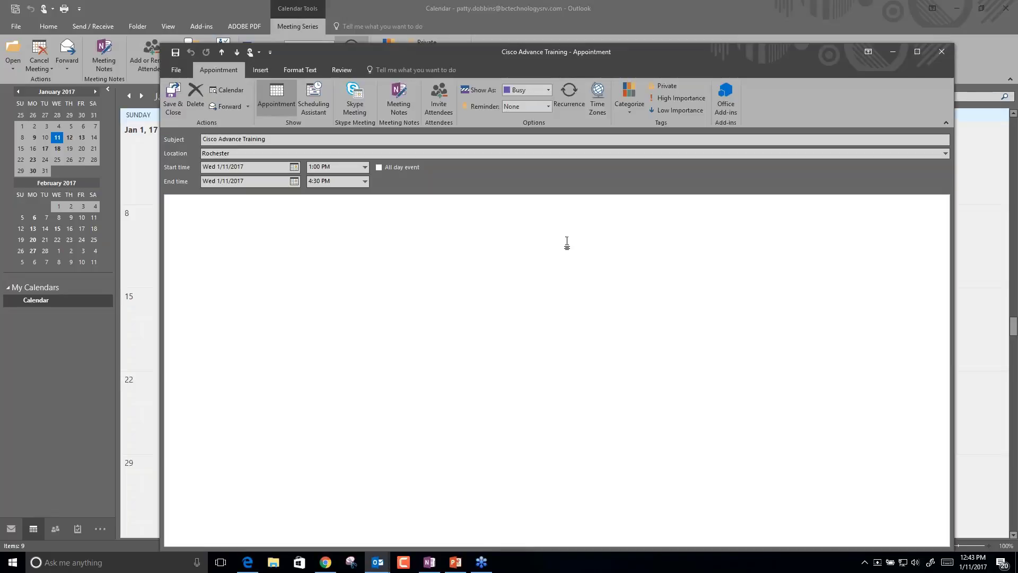
click(631, 98)
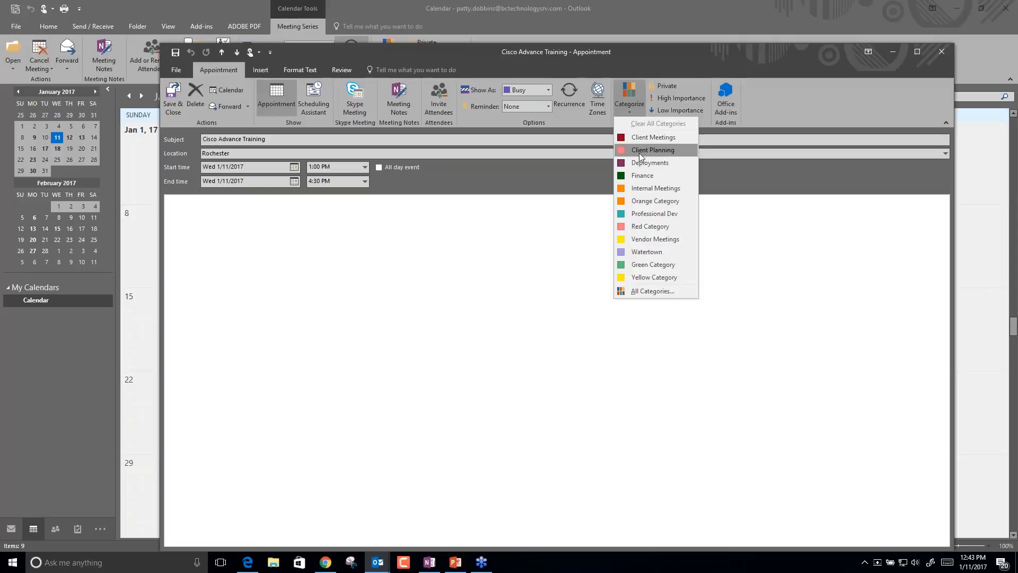
click(643, 213)
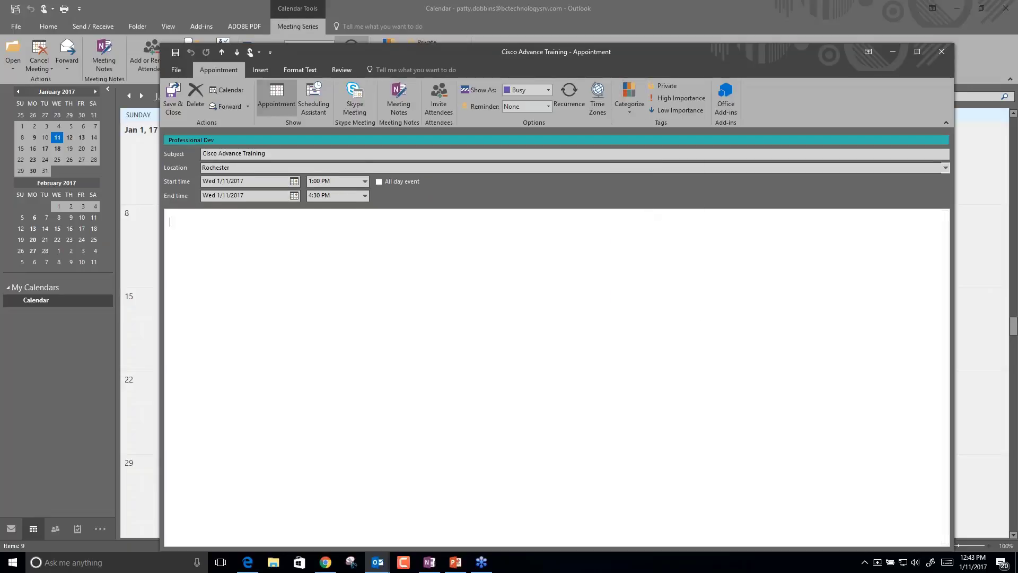
click(174, 94)
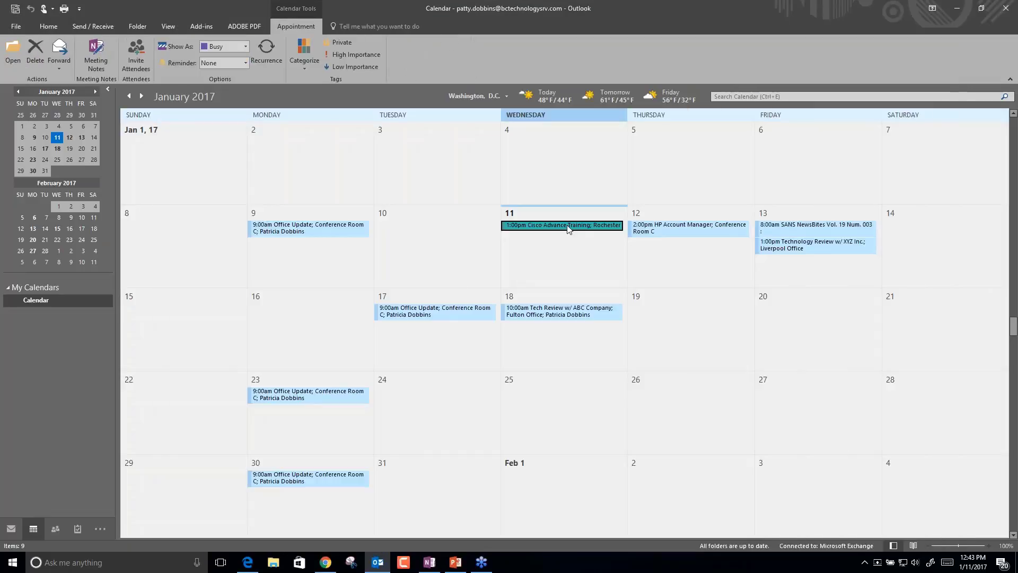
mouse_move(568, 231)
Categorize the recurring 9:00am Office Update meeting series as Internal Meetings.
click(319, 232)
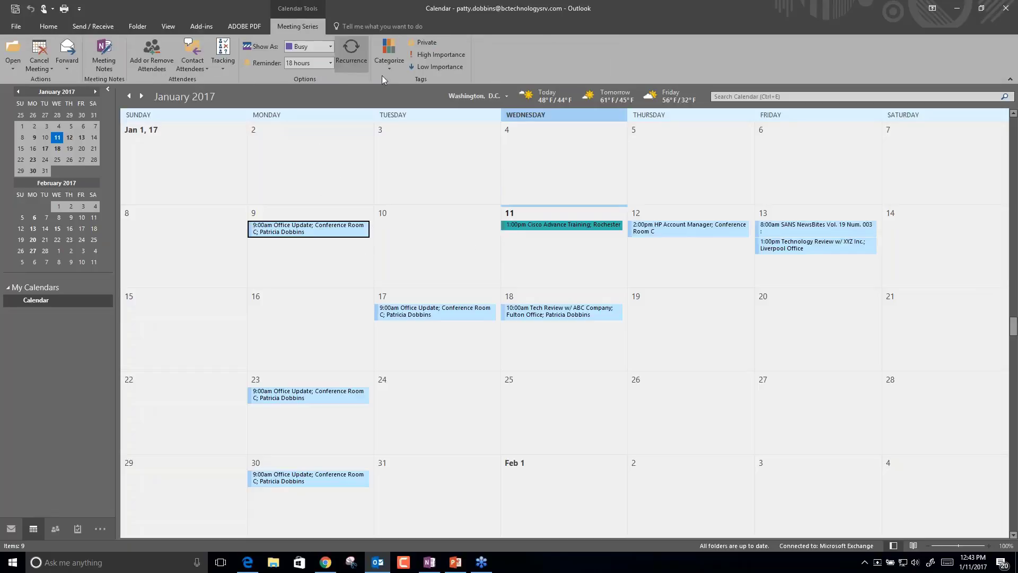
click(389, 59)
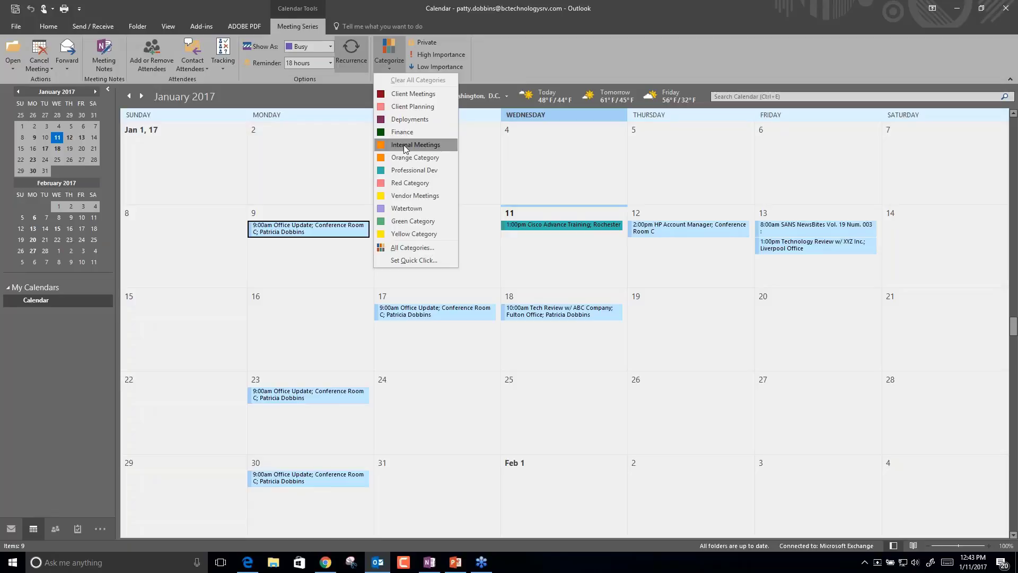
click(442, 149)
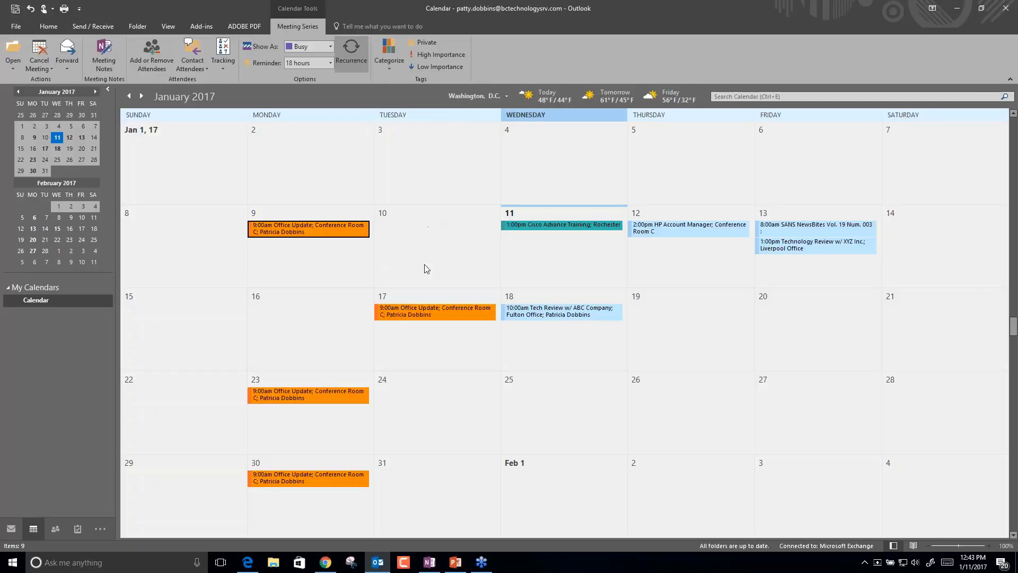
mouse_move(321, 233)
Assign the Client Planning category to the Jan 13 SANS NewsBites appointment.
click(811, 228)
right_click(812, 228)
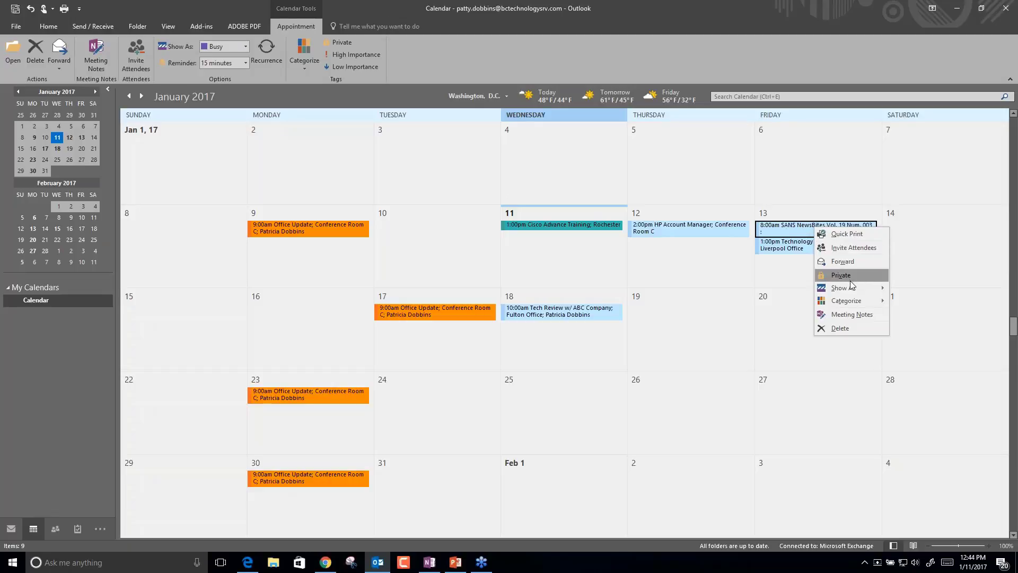
mouse_move(856, 301)
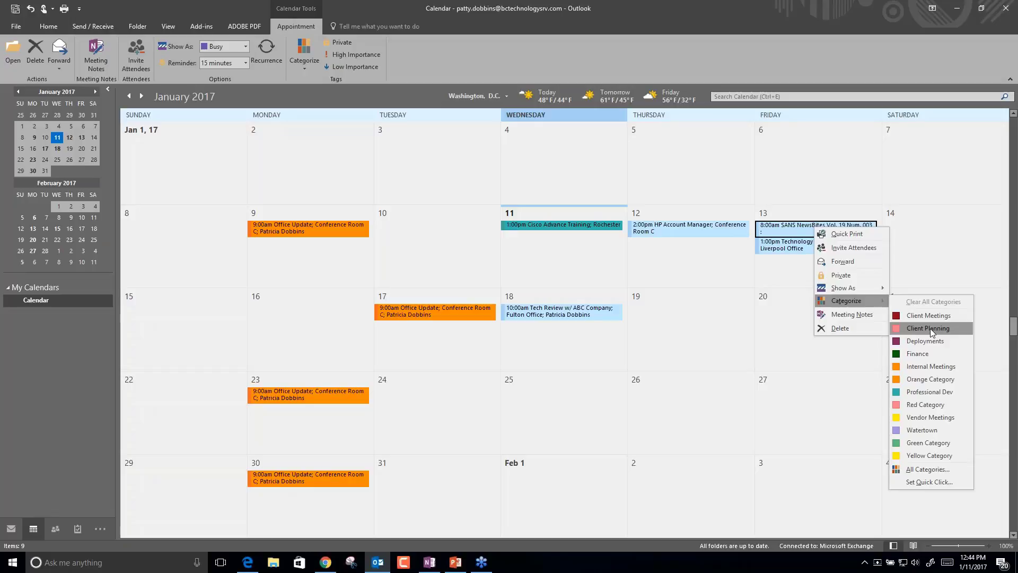
click(930, 329)
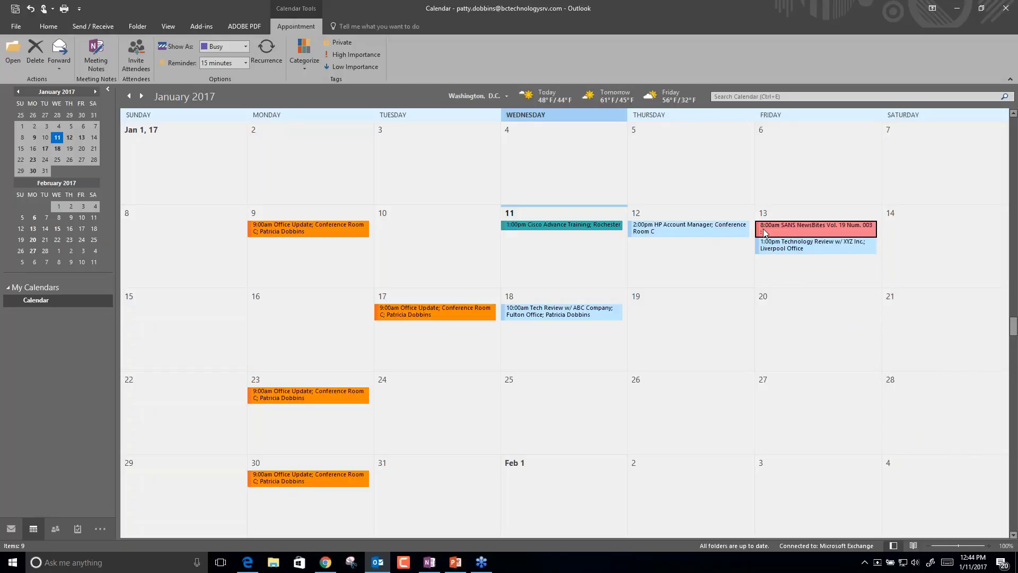
Assign the Client Meetings category to the Technology Review appointment.
mouse_move(789, 234)
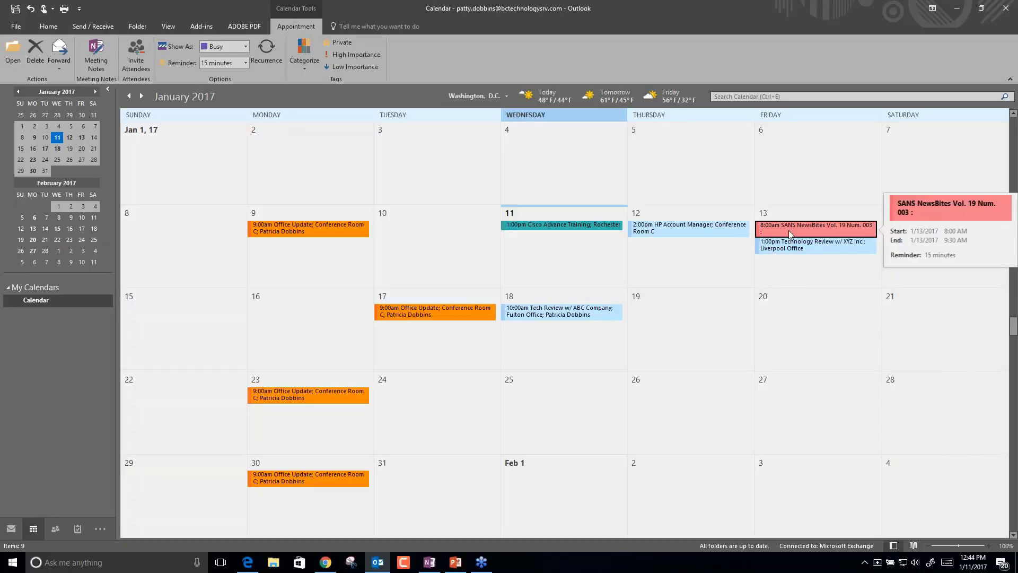
right_click(823, 247)
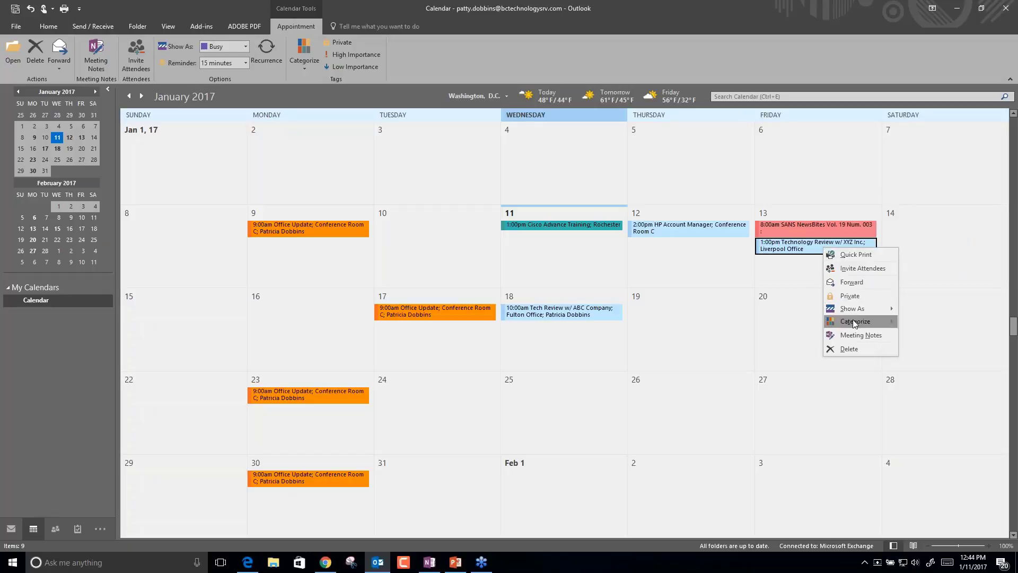
mouse_move(858, 322)
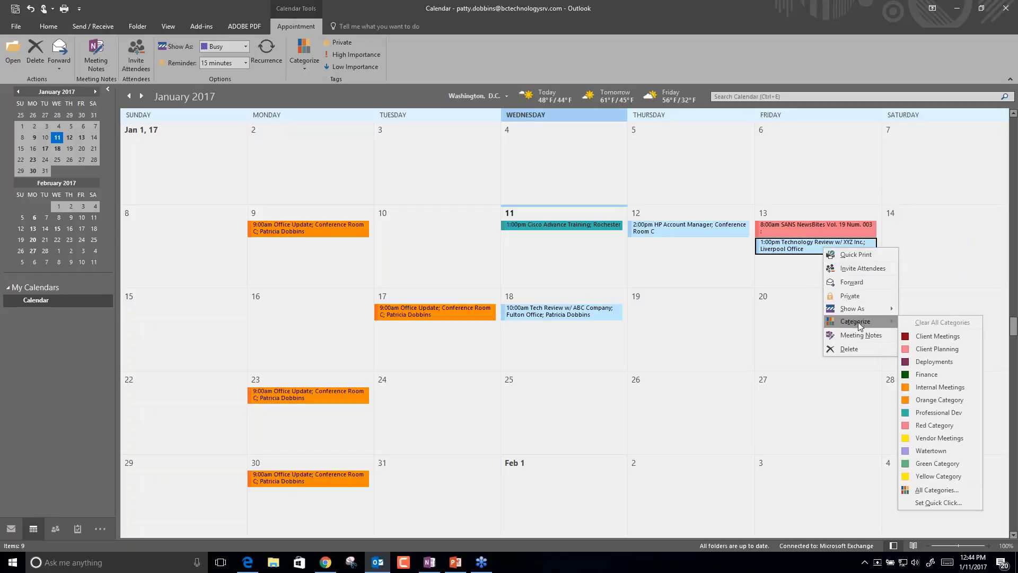
click(916, 338)
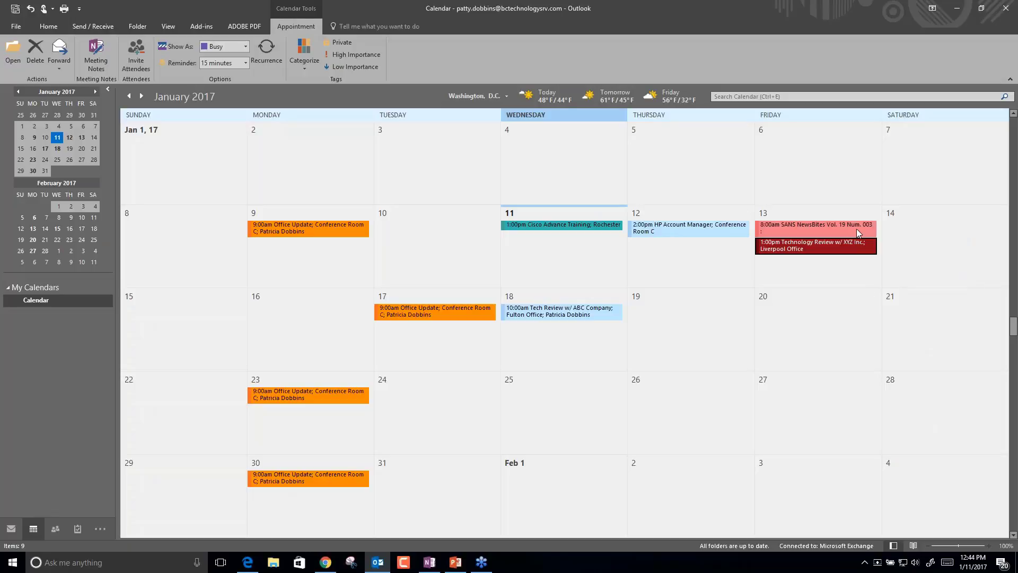
mouse_move(809, 237)
Open the Color Categories dialog from the SANS NewsBites appointment's Categorize menu.
right_click(706, 261)
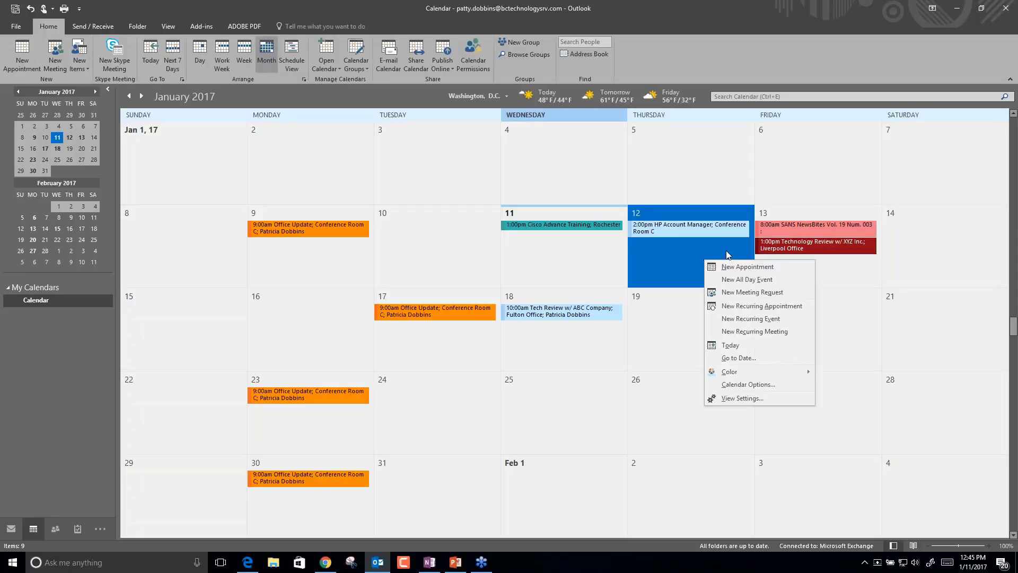
right_click(809, 232)
mouse_move(854, 301)
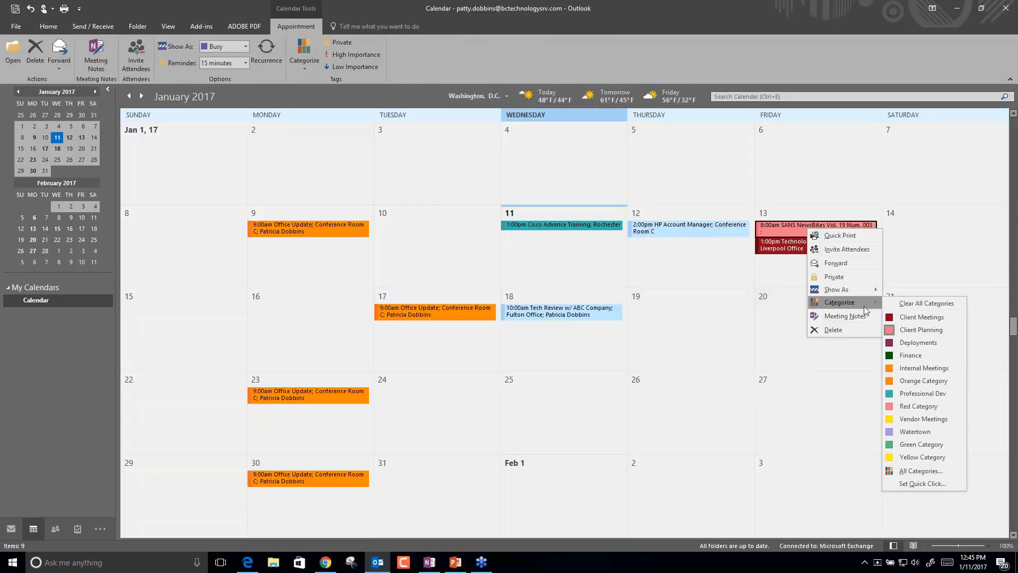
click(925, 471)
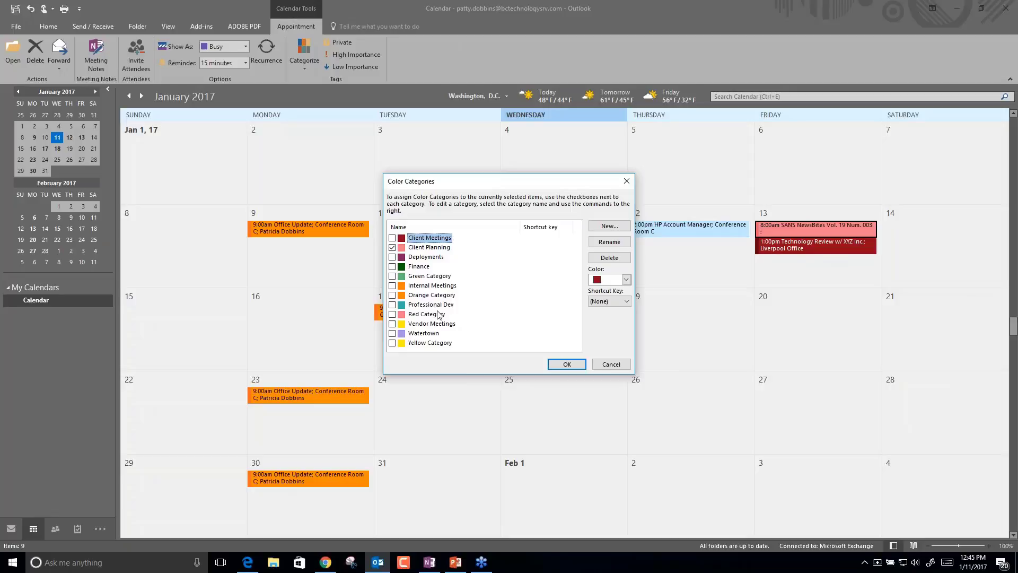
Look at a category's shortcut key choices without changing them, then start a new category.
click(626, 301)
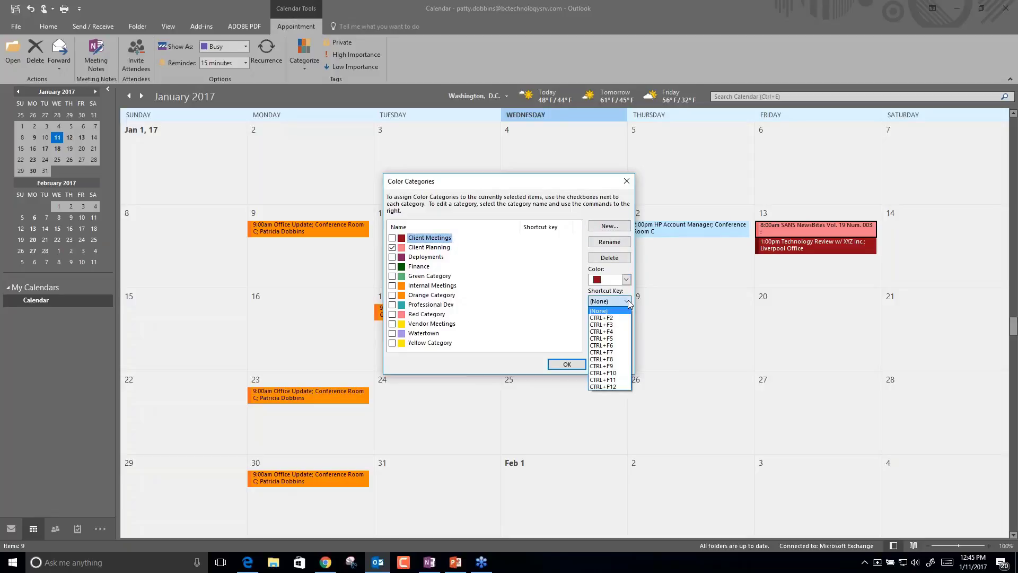
click(628, 300)
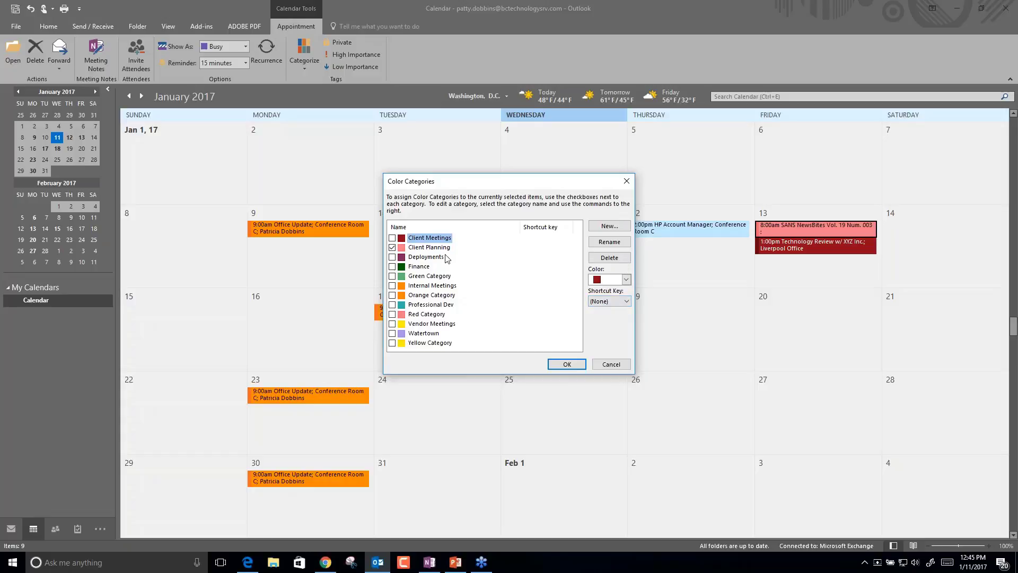
click(605, 229)
Browse the colours available for the new category in the Add New Category dialog.
click(486, 279)
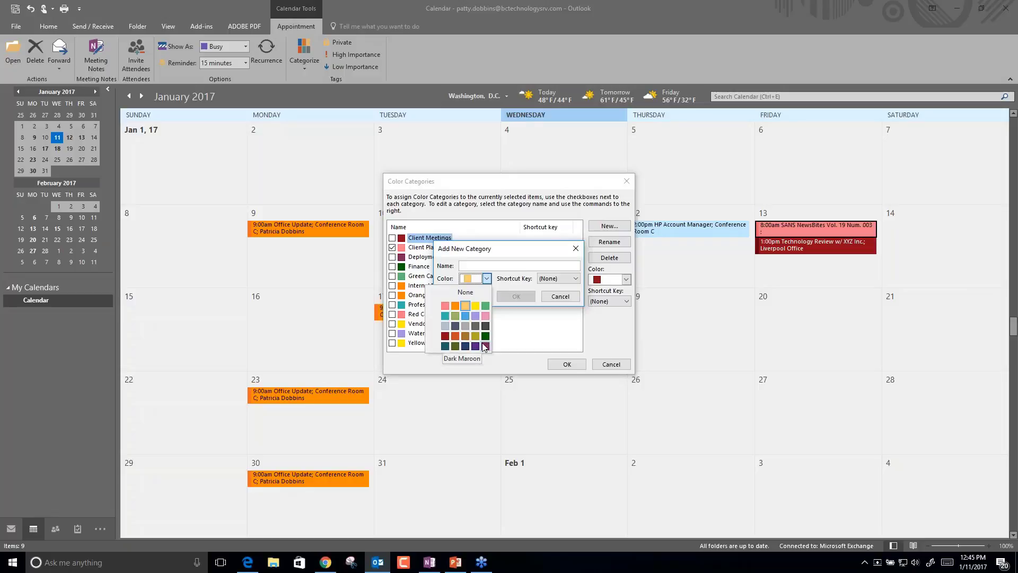
click(497, 264)
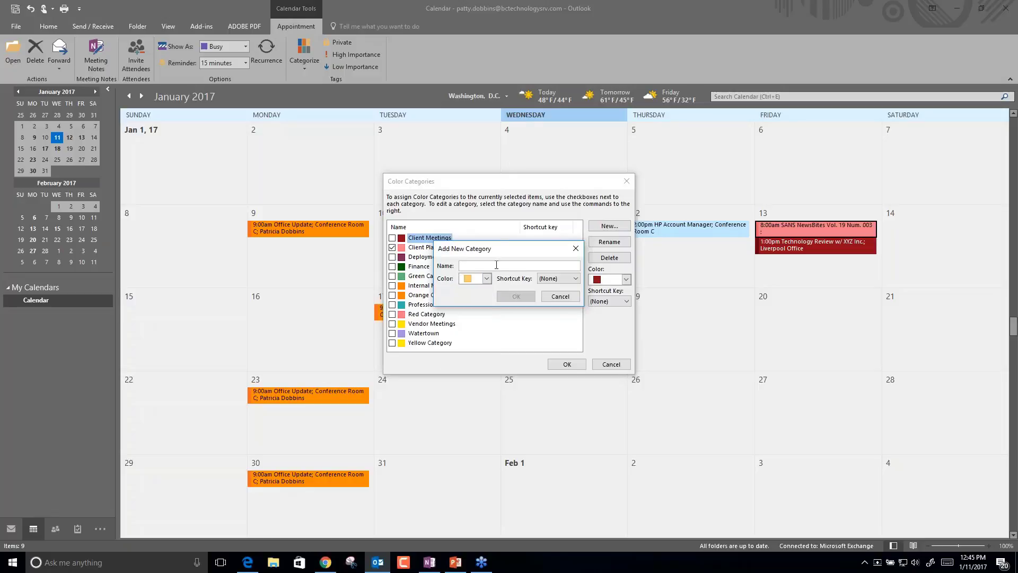
click(486, 278)
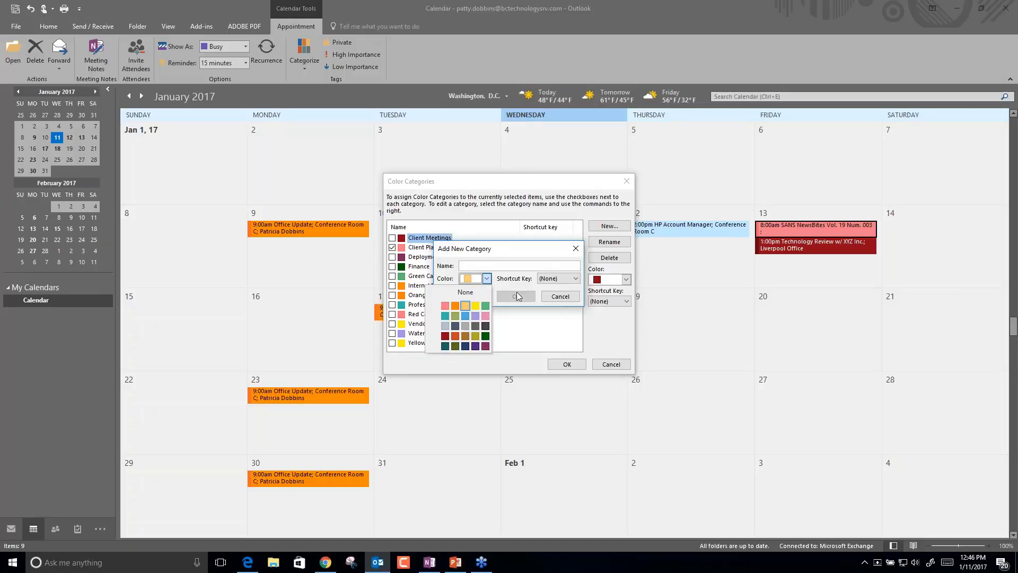
Cancel the new colour category and close Color Categories without changing any categories.
click(538, 332)
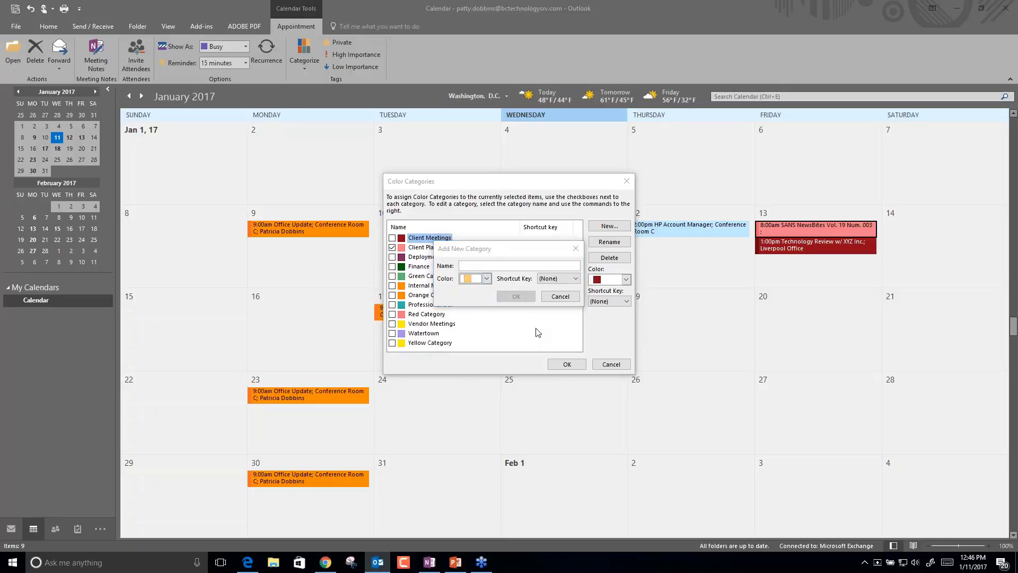
click(561, 296)
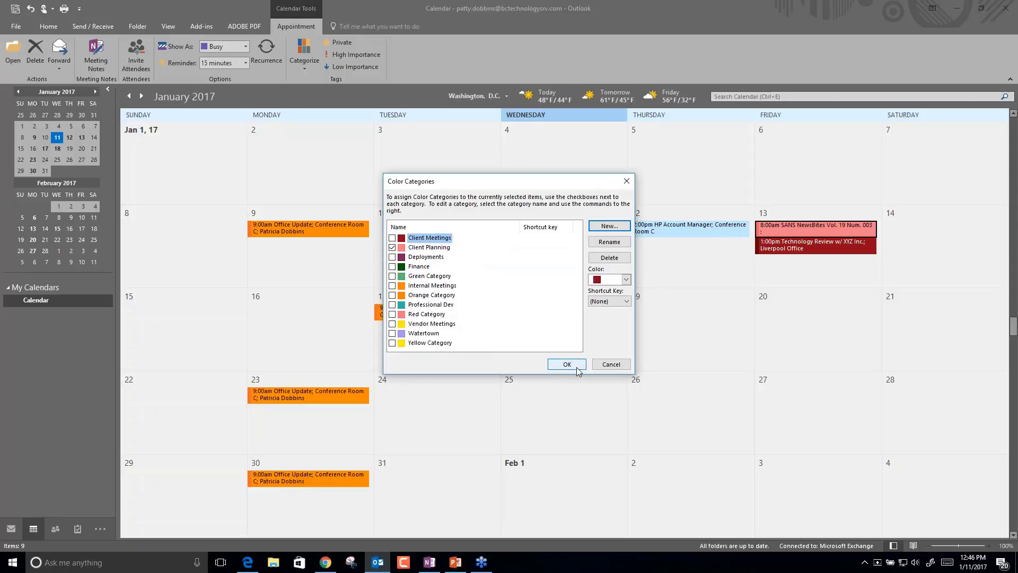
click(612, 364)
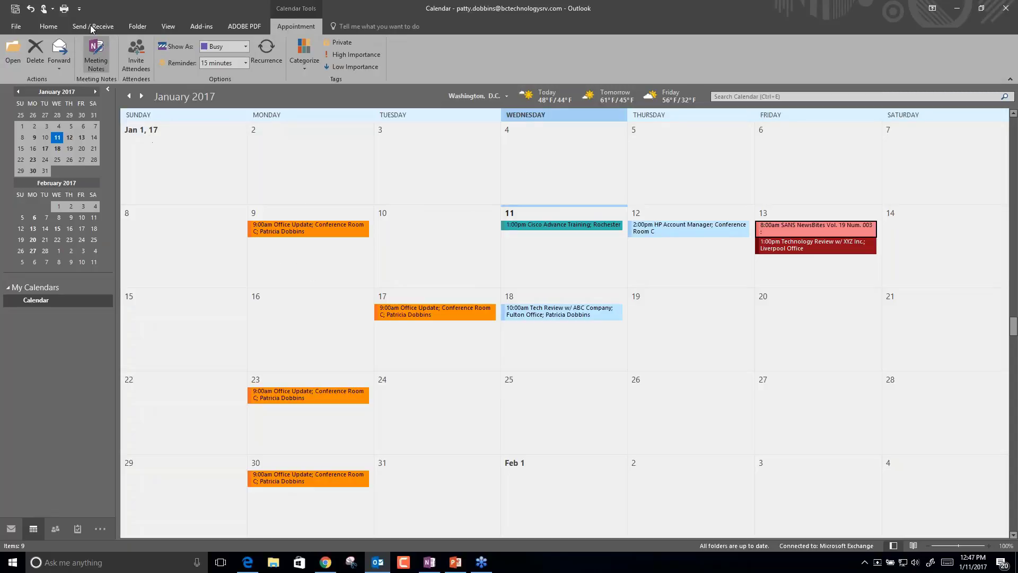
Check View Settings without changes, then switch the calendar to the List view.
click(48, 27)
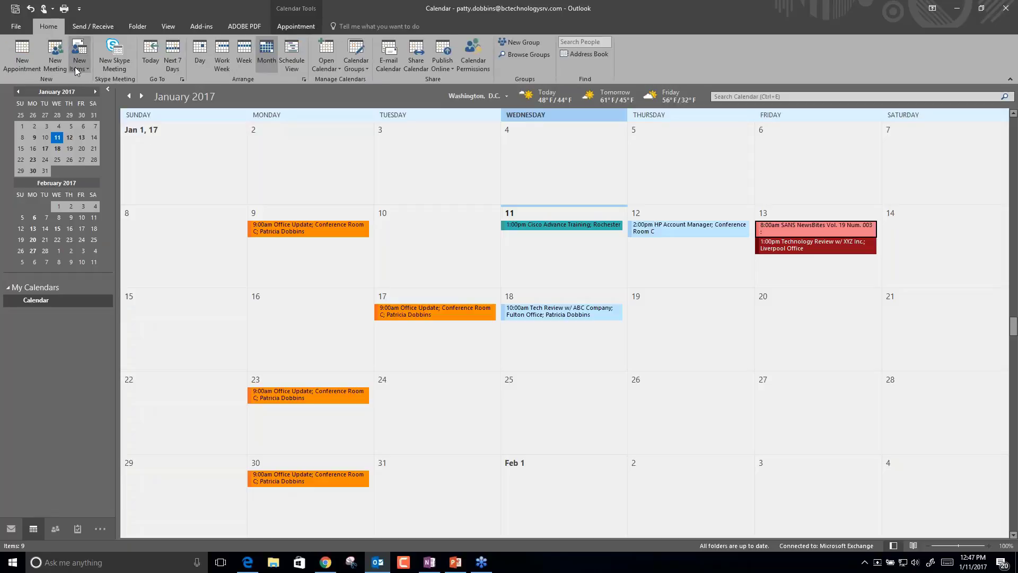
click(175, 27)
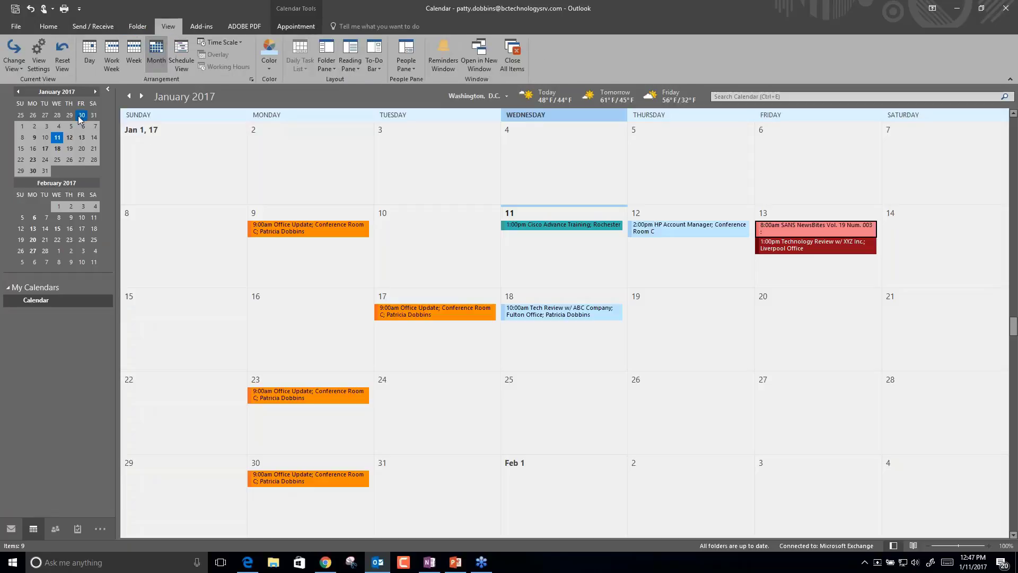
click(41, 64)
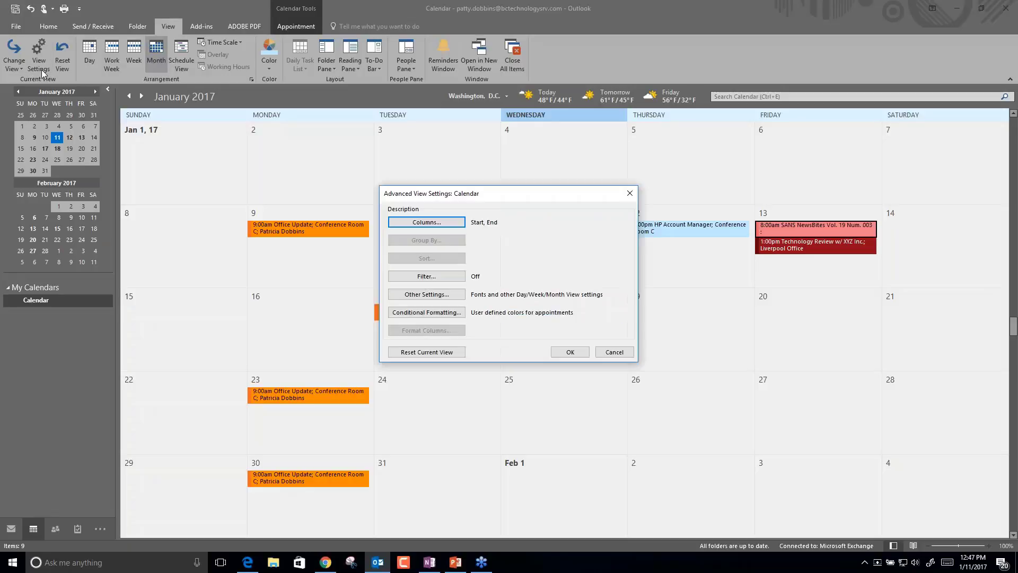
click(570, 351)
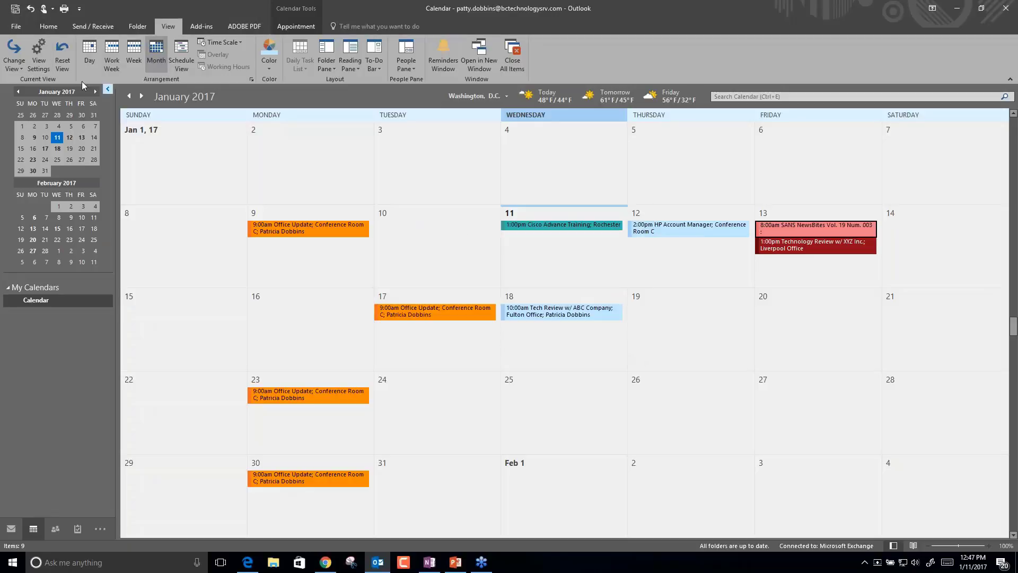
click(8, 63)
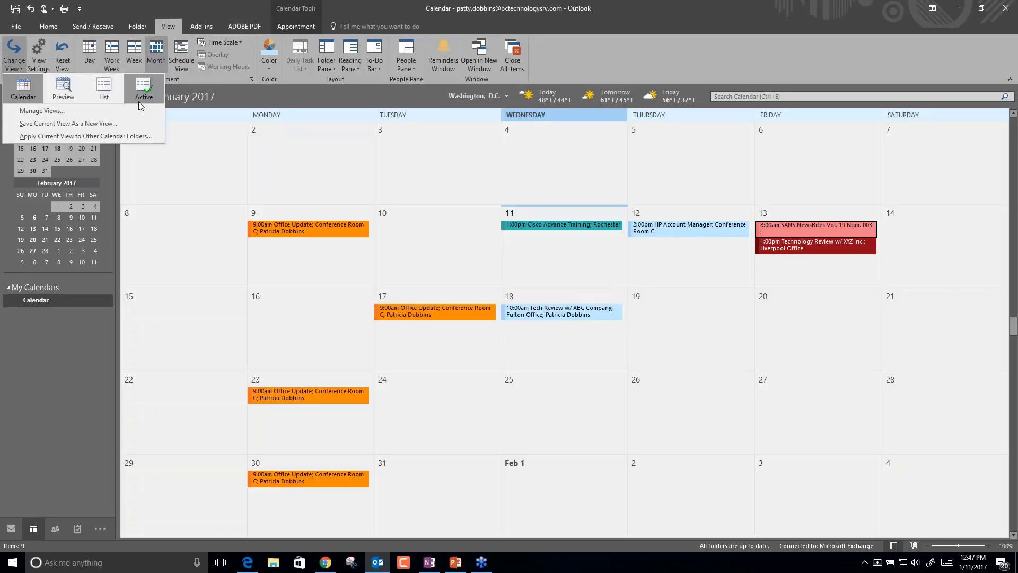
click(103, 92)
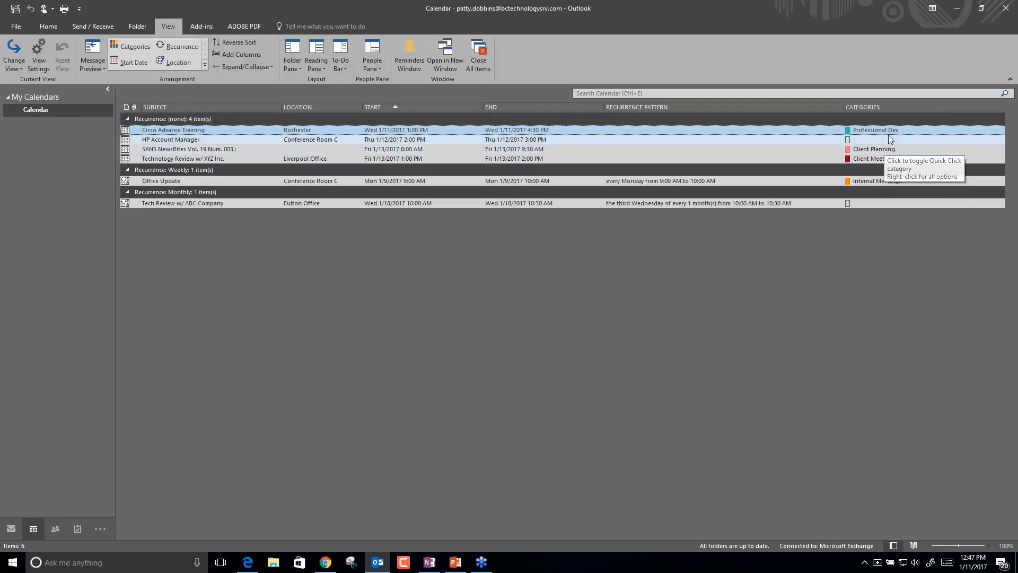
Arrange the appointment list by Categories.
click(882, 187)
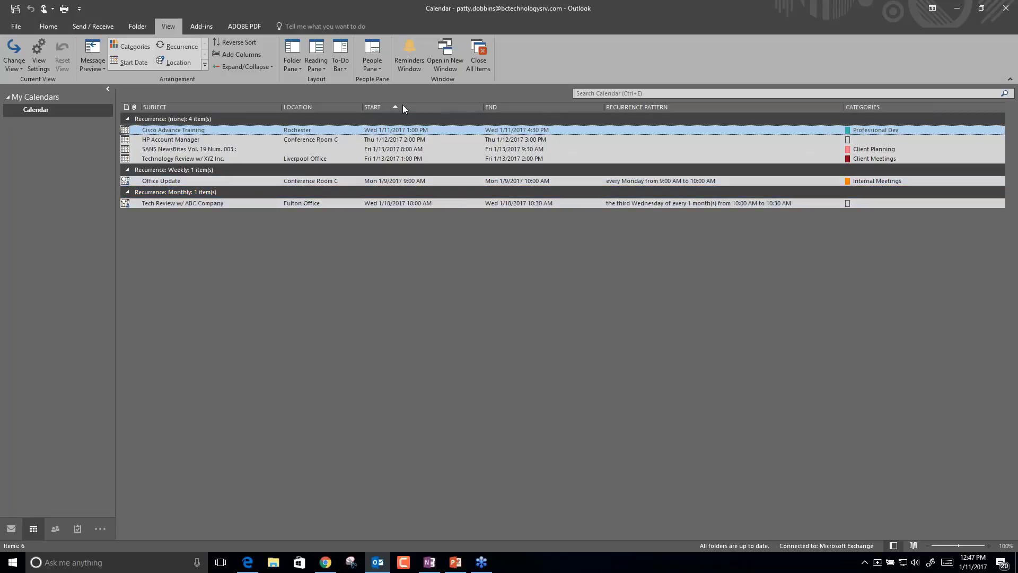
click(854, 118)
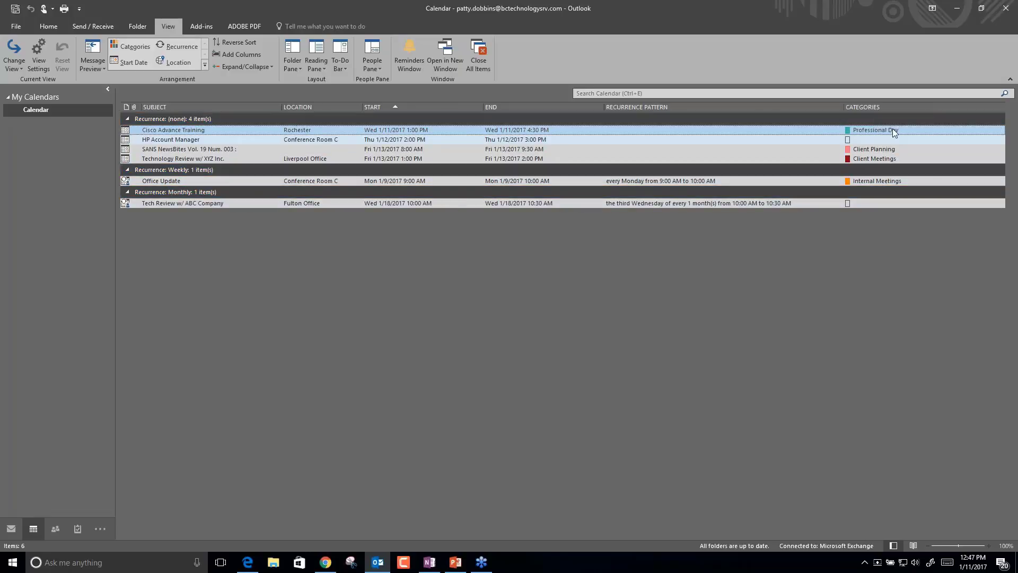
click(893, 107)
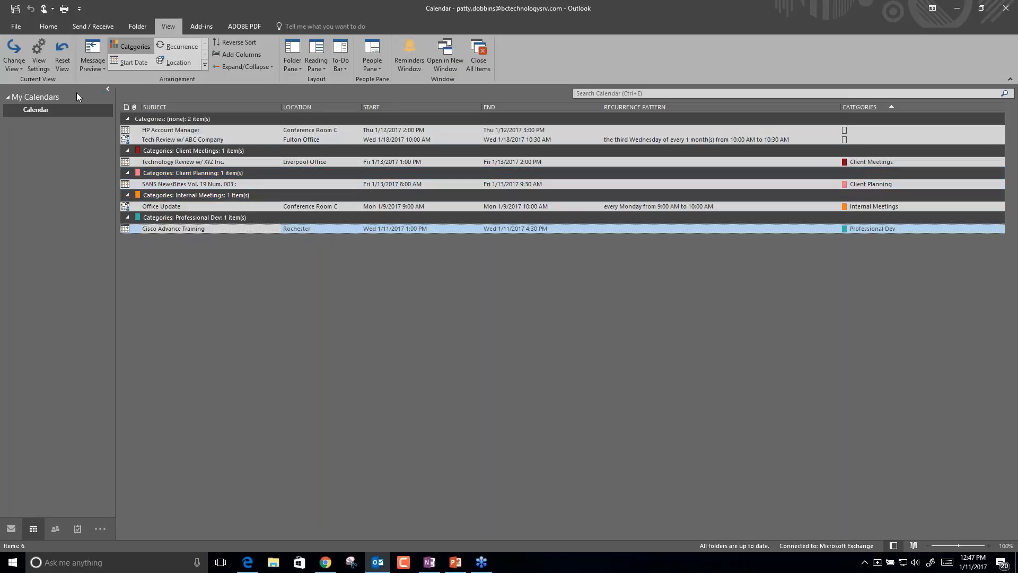
Change the view back to the Calendar month view.
click(49, 27)
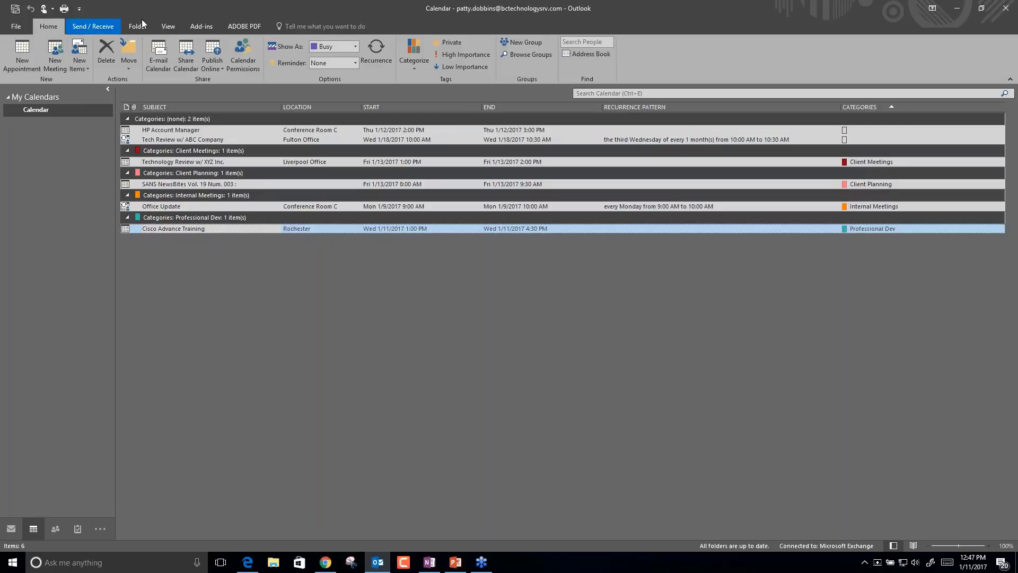
click(171, 26)
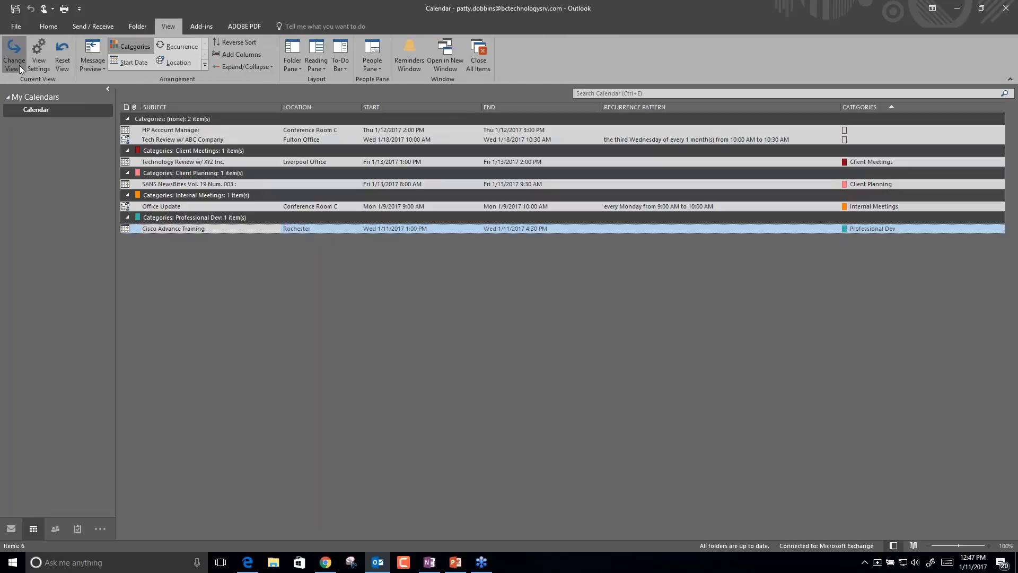
click(15, 59)
click(24, 91)
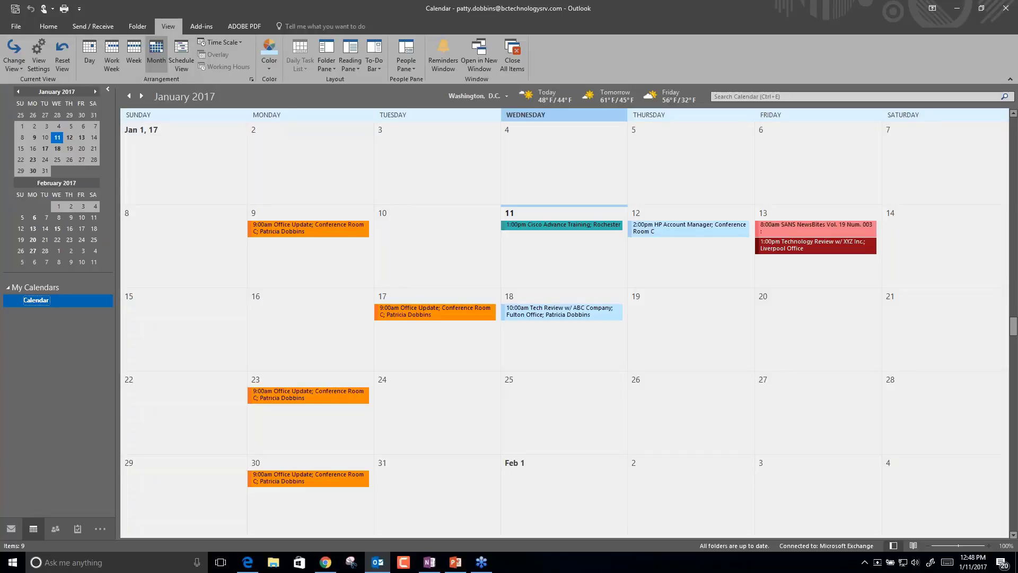
Categorize the Jan 17 Office Update meeting series as Watertown.
right_click(425, 311)
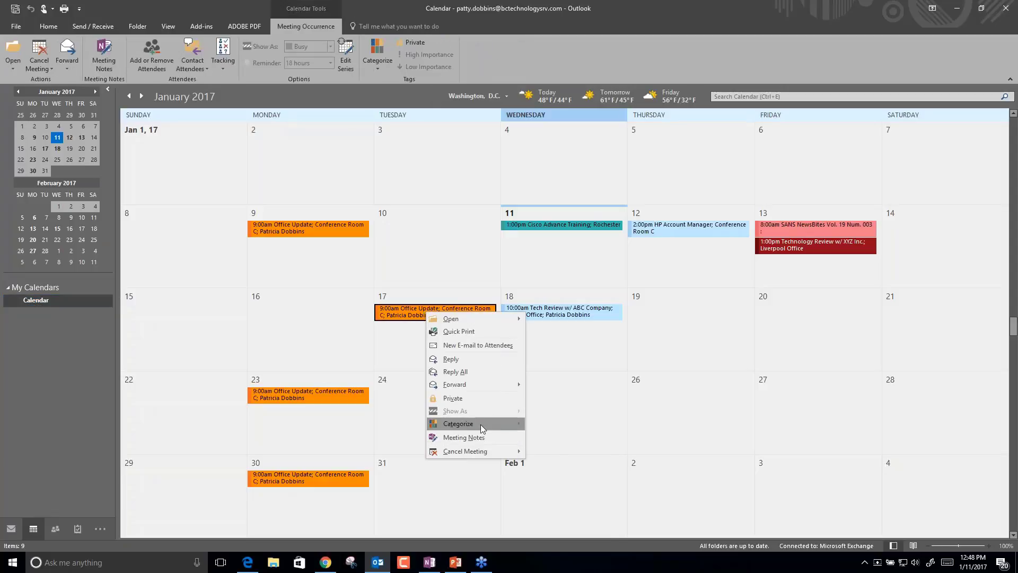
mouse_move(482, 424)
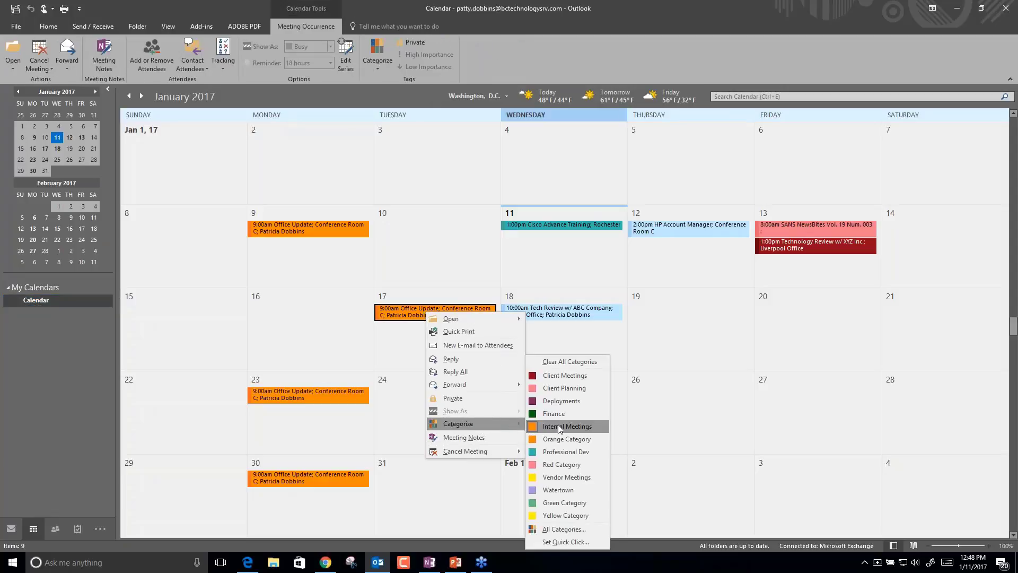
click(577, 489)
Open only the Jan 17 occurrence, try Watertown, accept the series-only message, and close it.
right_click(435, 317)
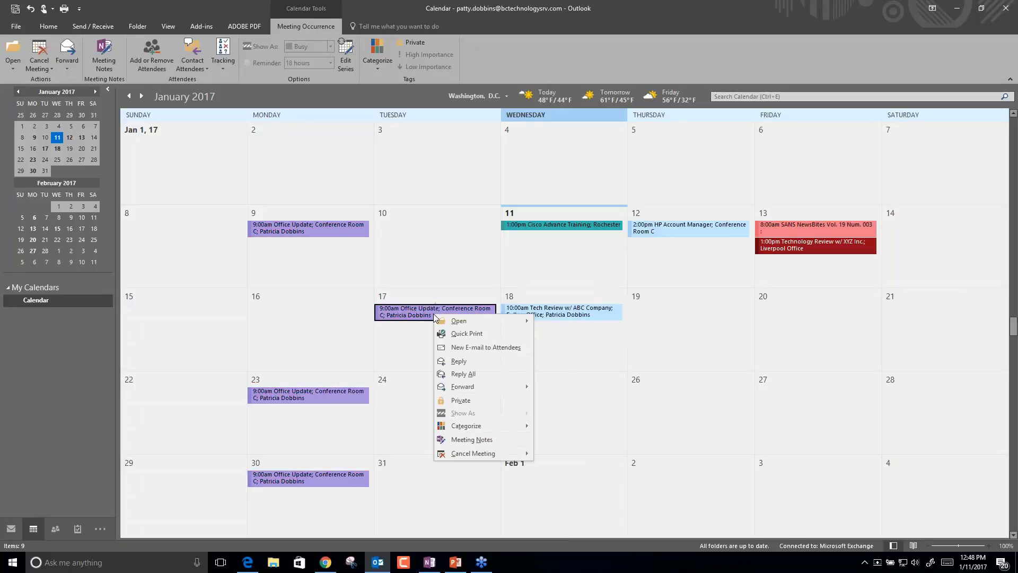
click(421, 316)
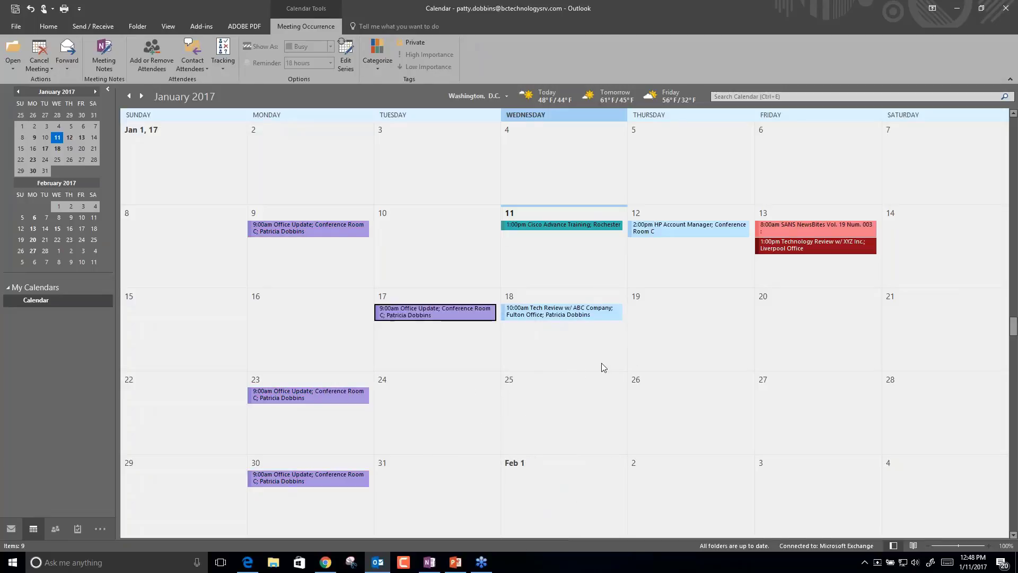
click(602, 367)
double_click(444, 321)
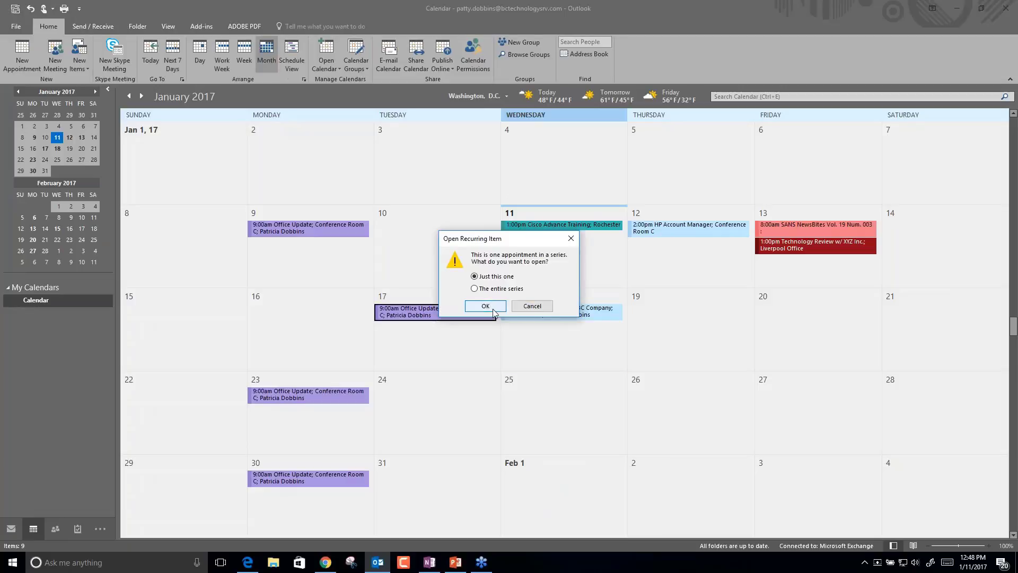
click(492, 310)
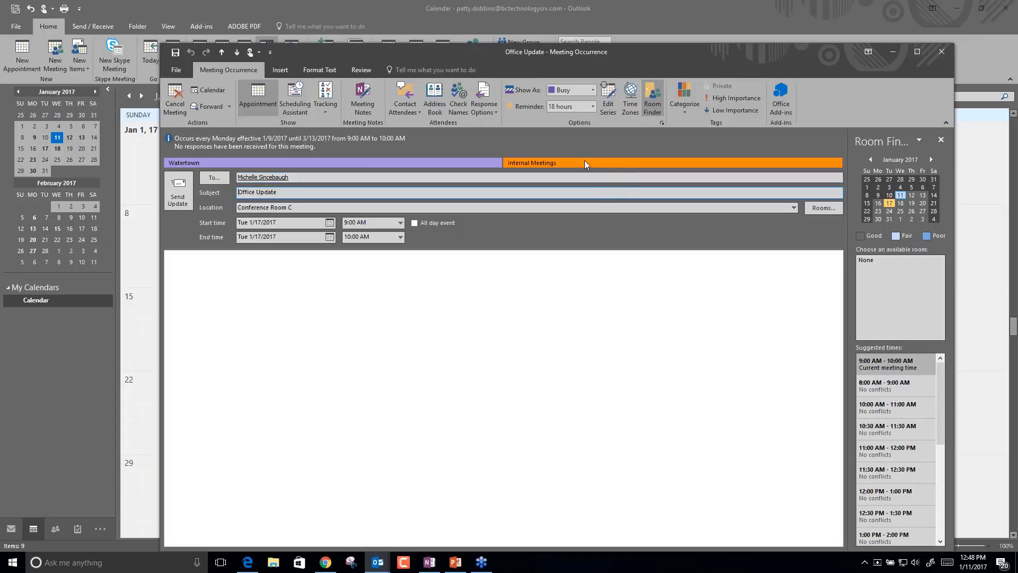
click(689, 109)
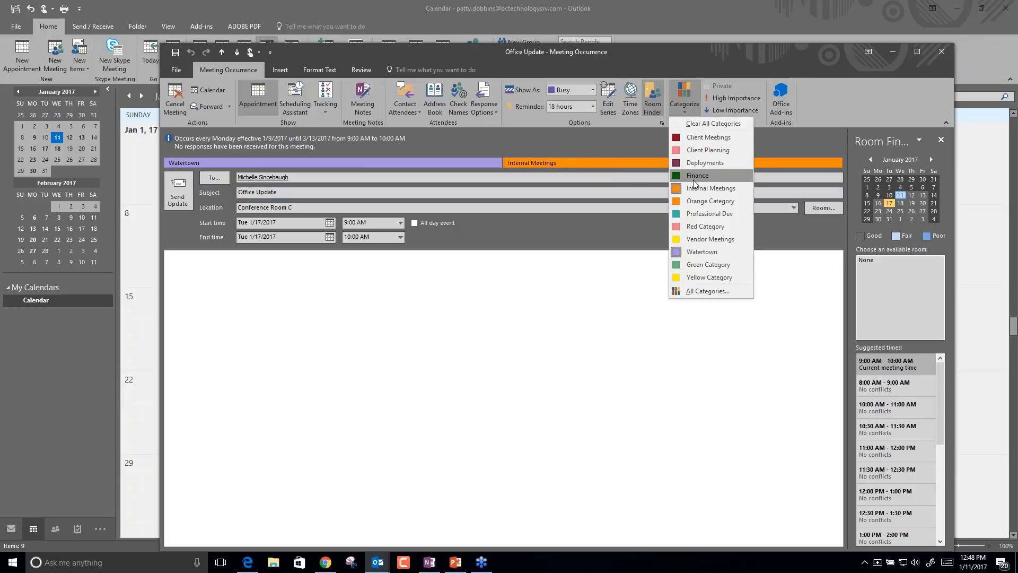
click(698, 253)
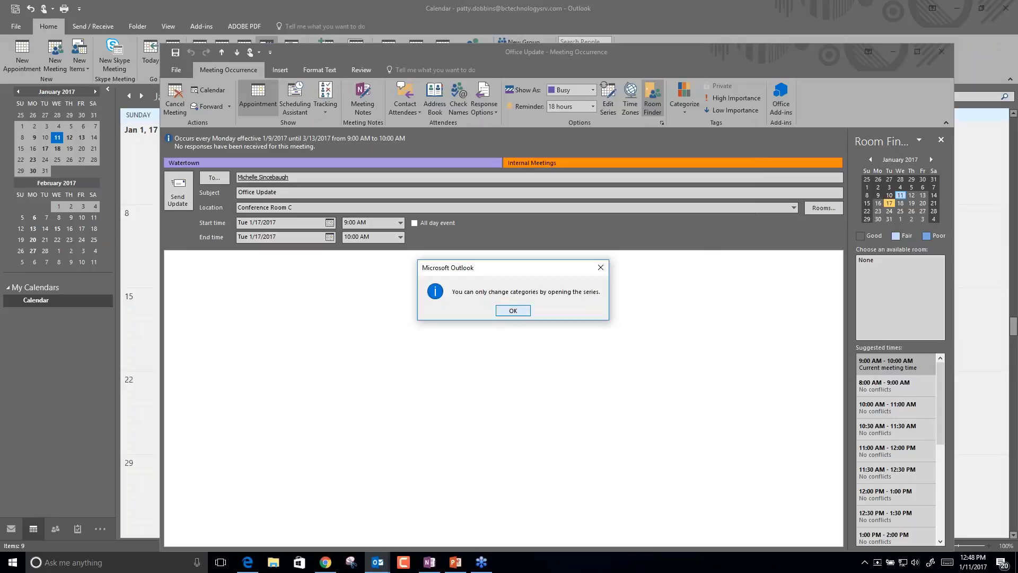
key(Return)
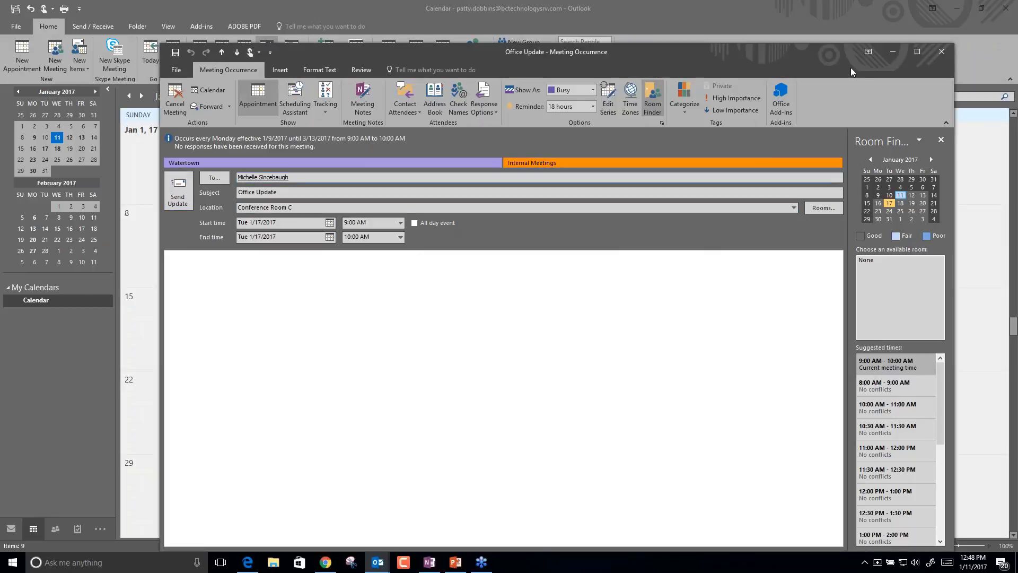
click(942, 52)
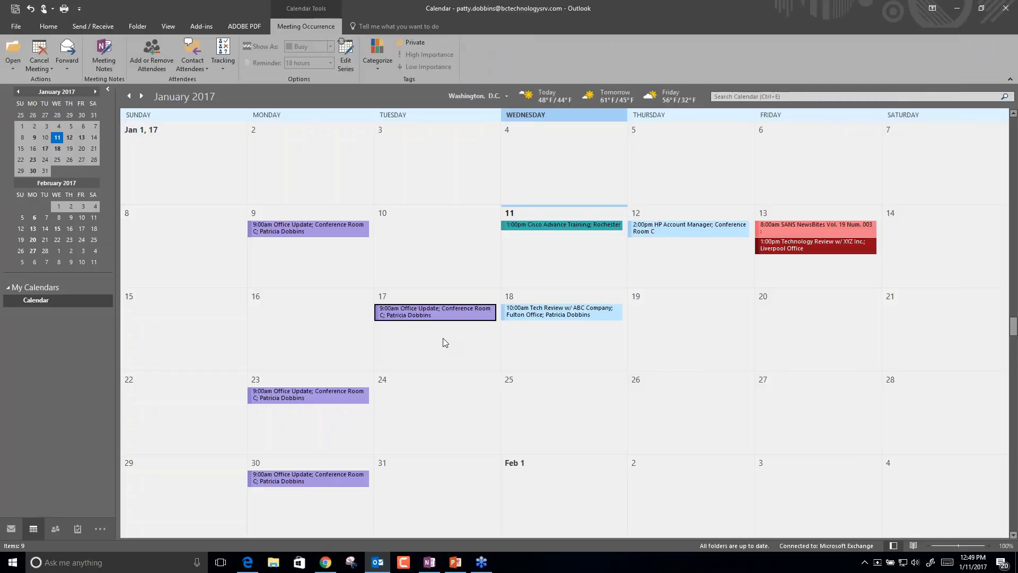
mouse_move(418, 318)
key(alt+Tab)
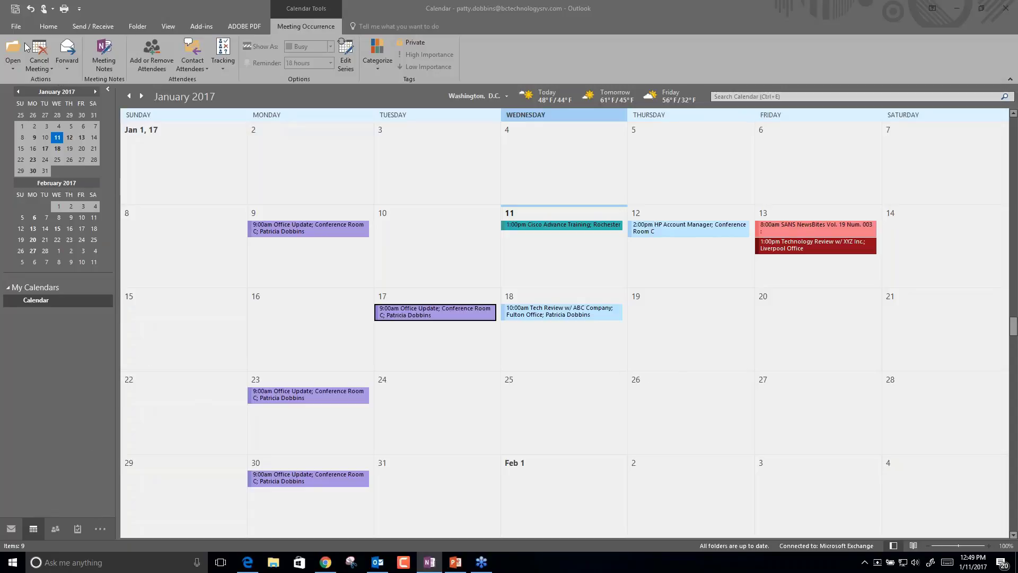
click(16, 28)
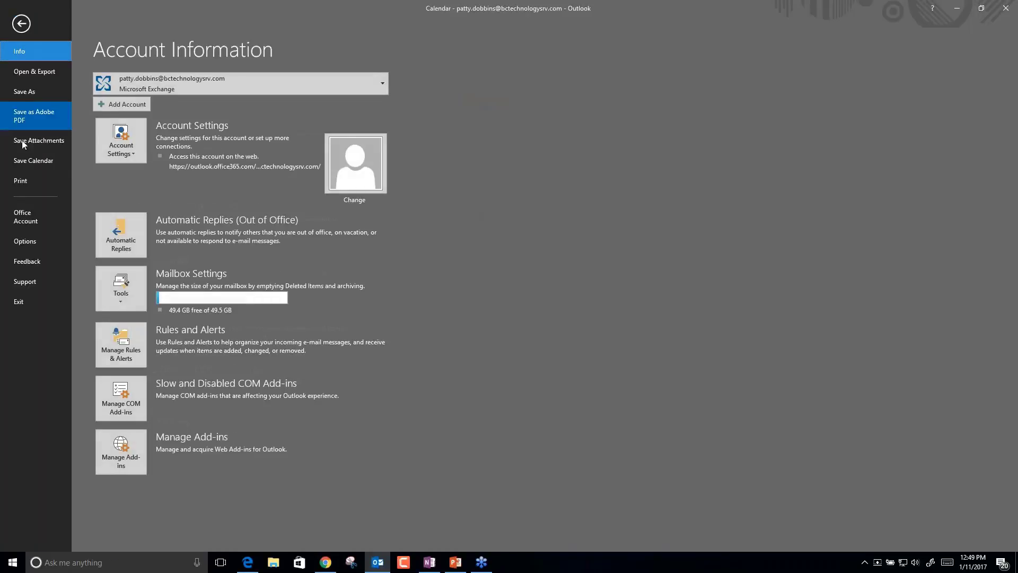
click(21, 27)
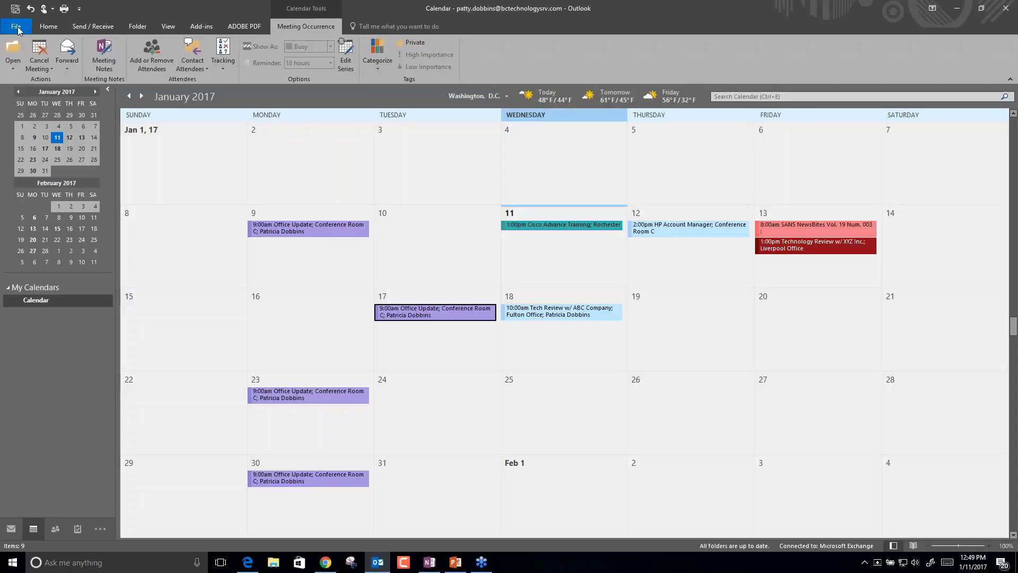
click(22, 29)
Browse the Mail, Calendar and Tasks pages of Outlook Options, then cancel without changes.
click(24, 242)
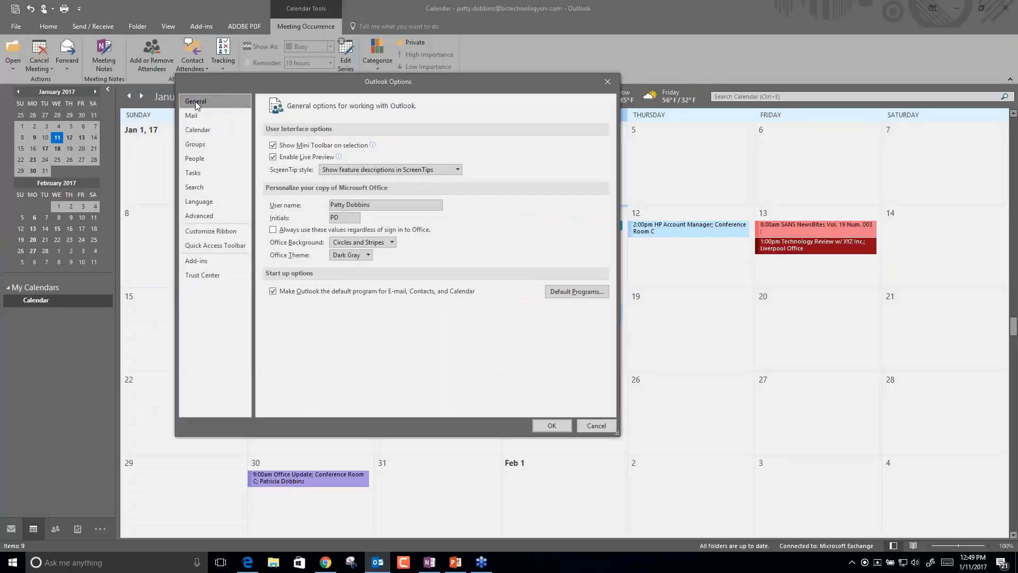
click(195, 116)
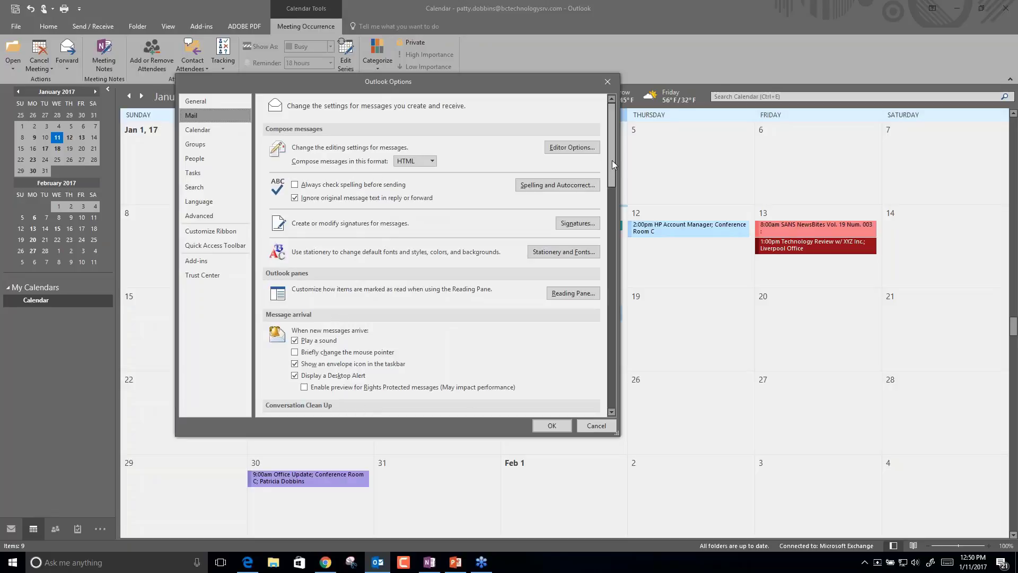
drag(612, 160, 602, 220)
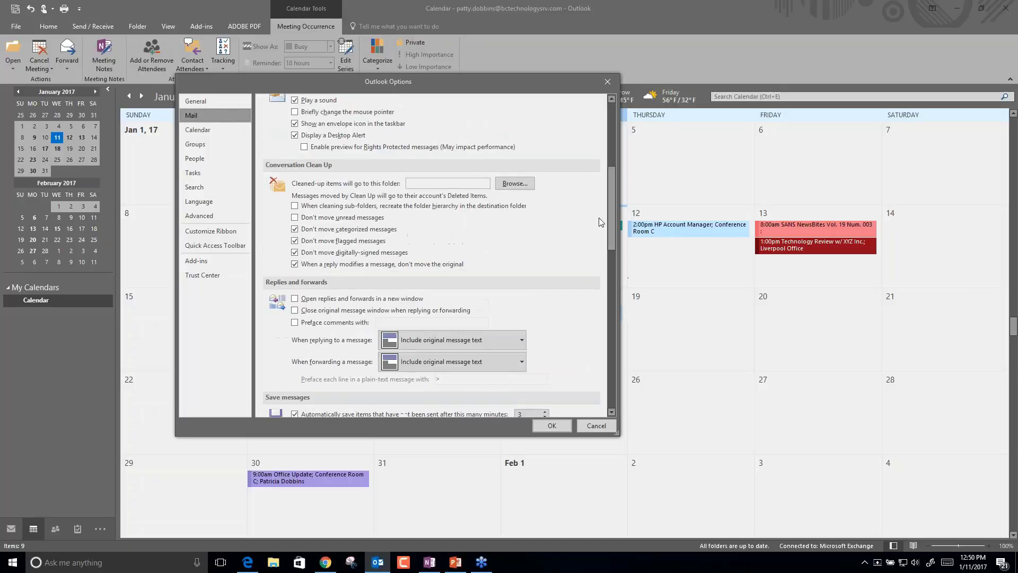
click(199, 132)
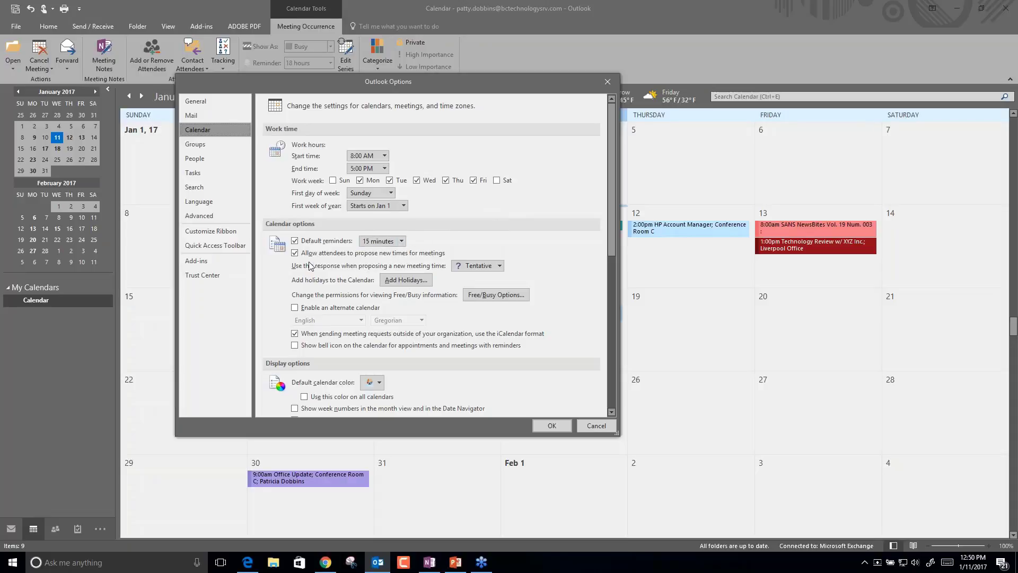
scroll(310, 318, down, 5)
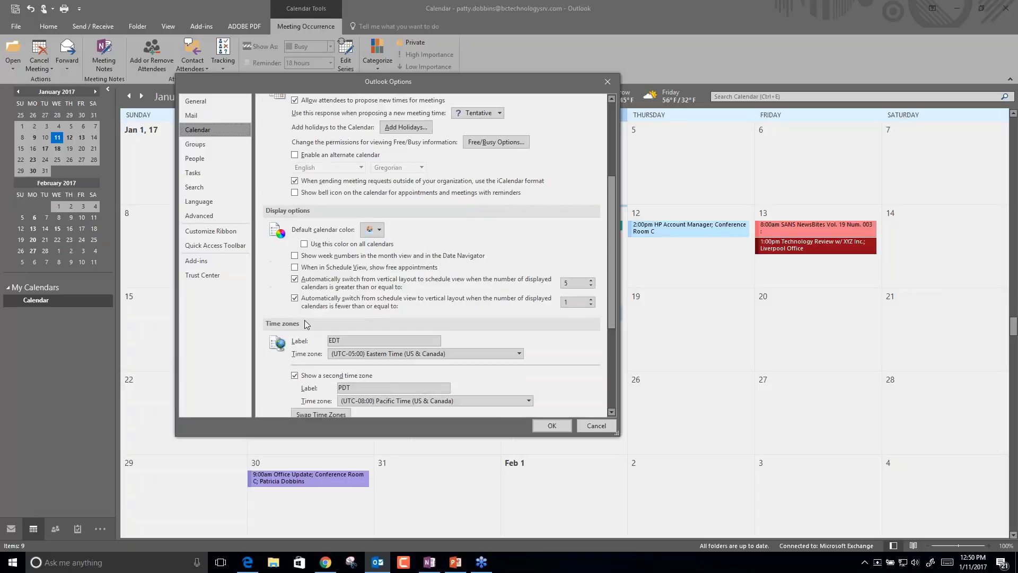
click(197, 174)
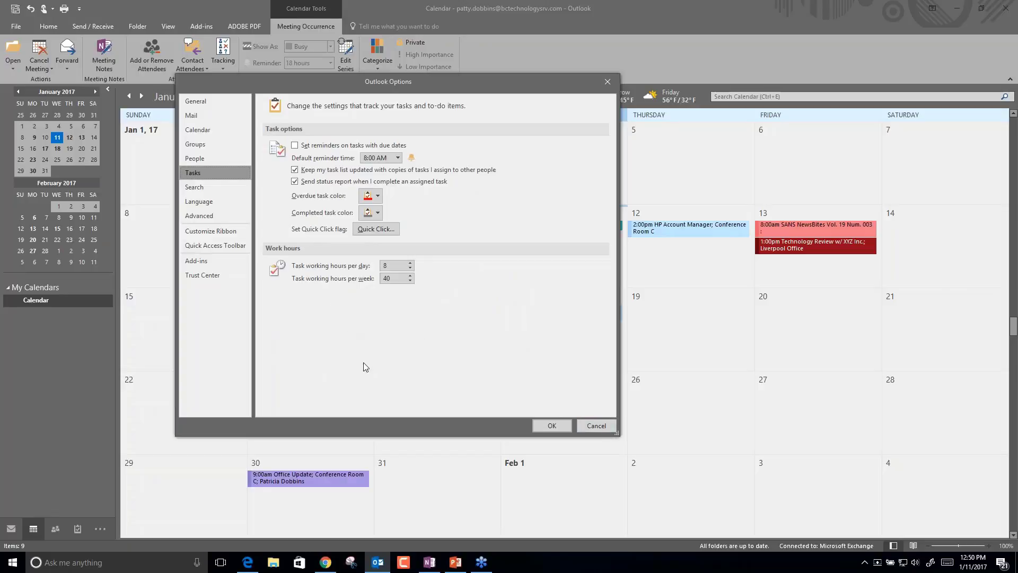
click(596, 426)
Switch from the calendar to the Inbox and select the SANS NewsBites newsletter.
click(286, 325)
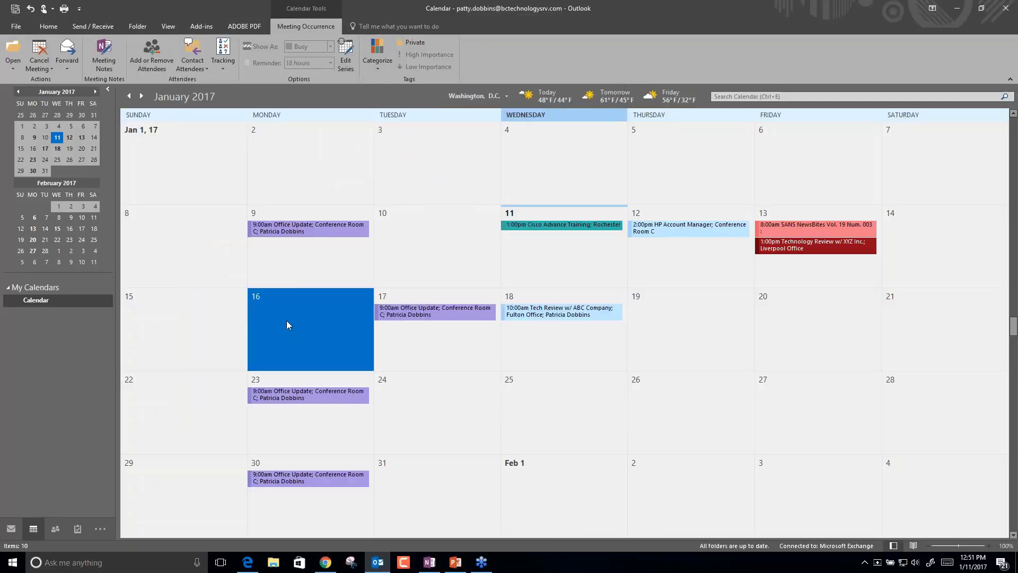
click(286, 325)
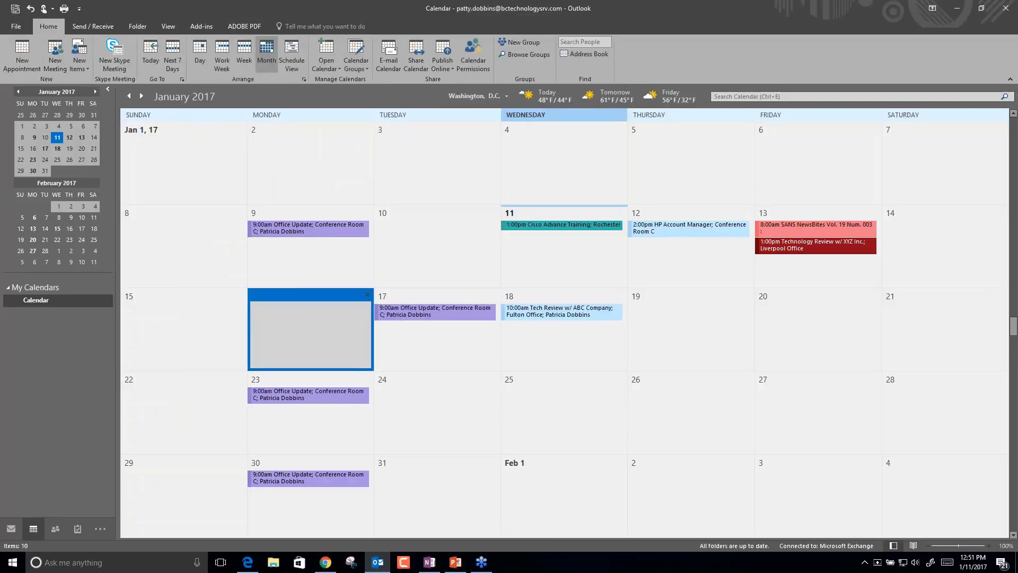
click(12, 529)
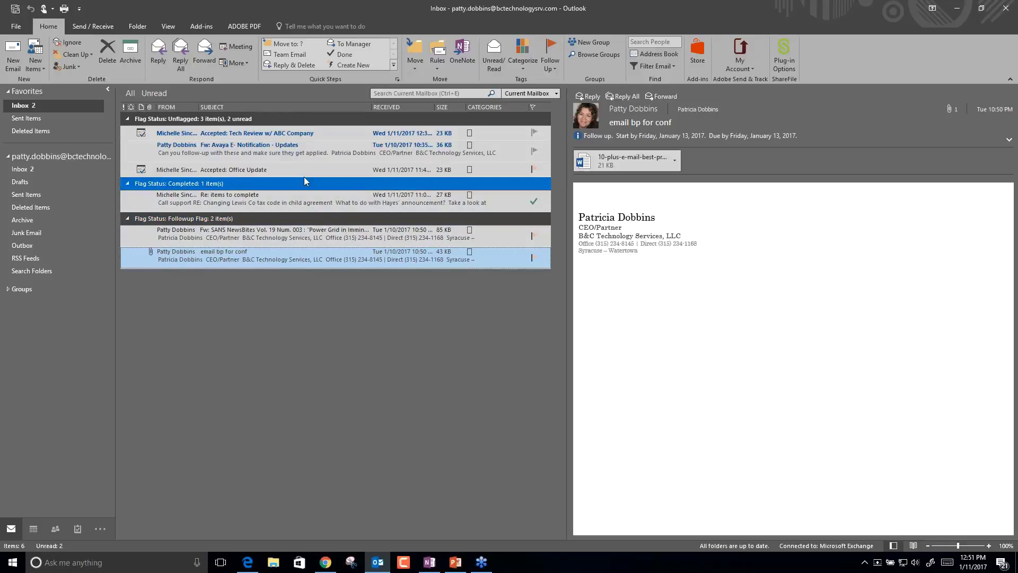
click(297, 205)
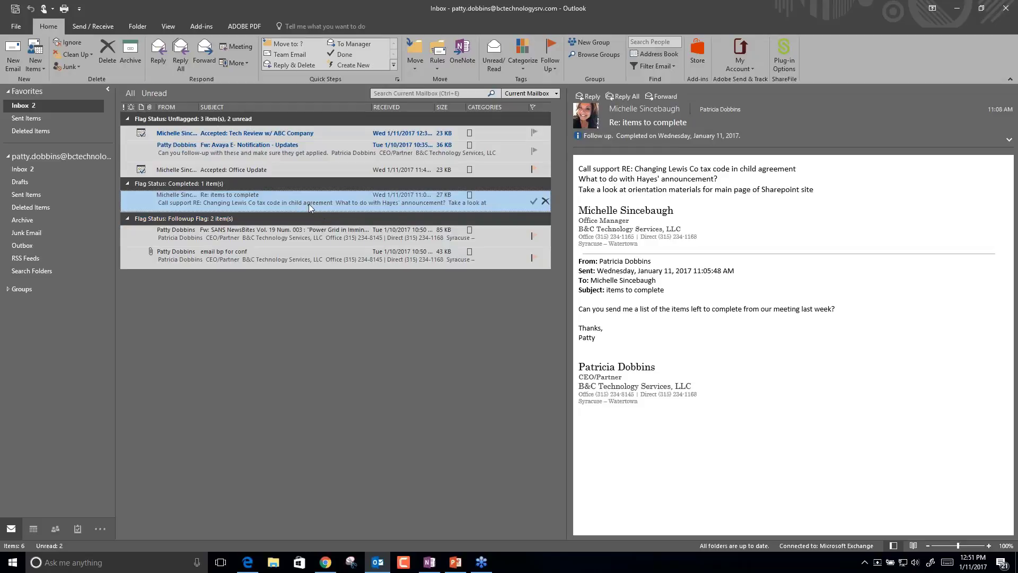
key(Down)
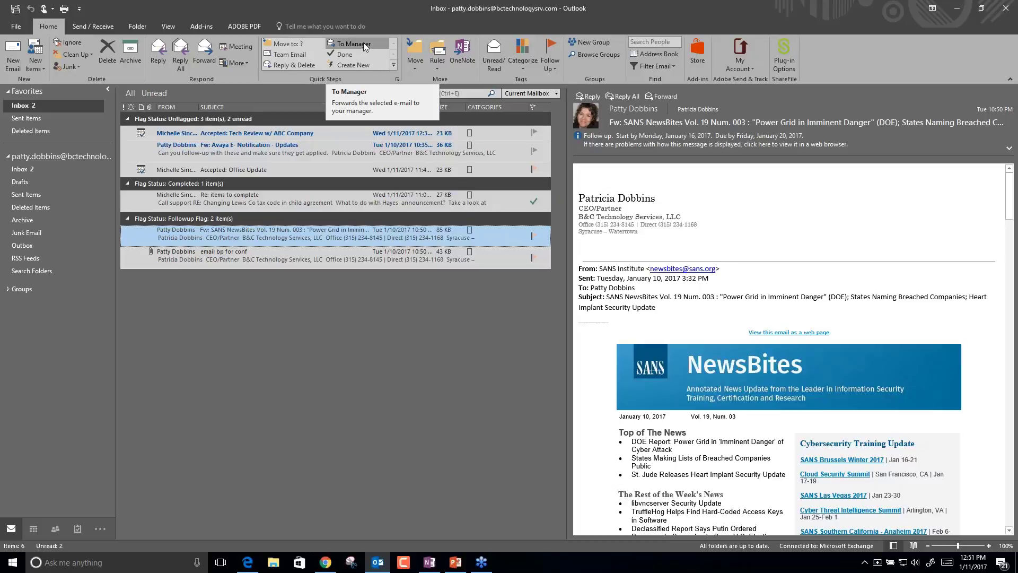
Rename the To Manager quick step for a colleague, set that colleague as forward recipient, and save.
click(366, 46)
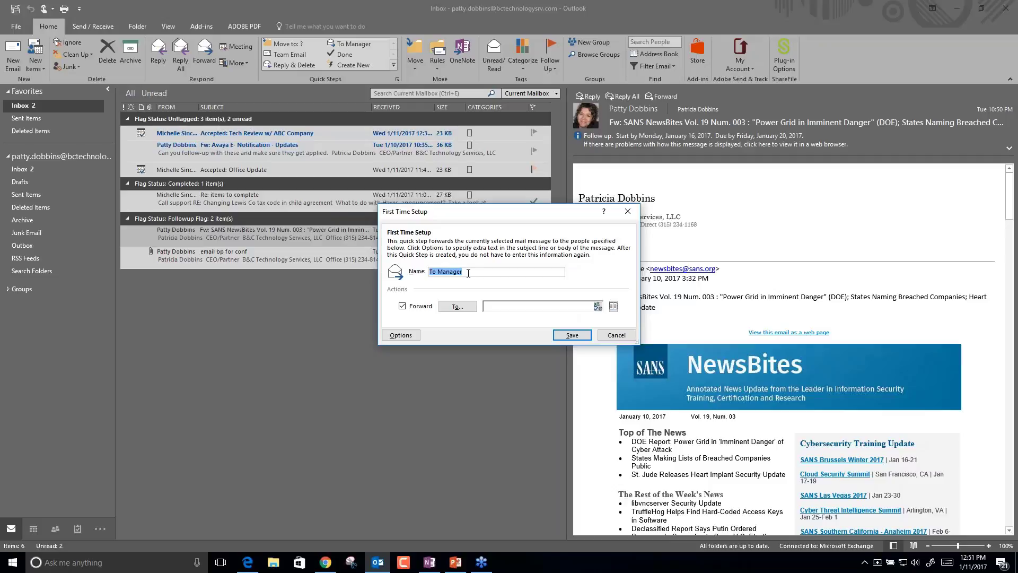
text(To Michelle)
click(500, 306)
click(457, 306)
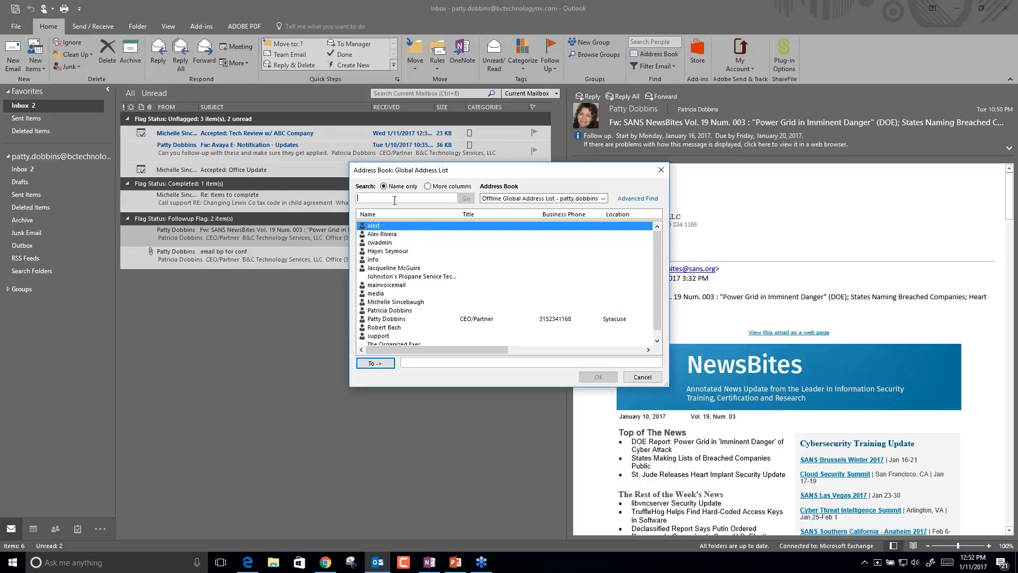
text(michell)
double_click(396, 295)
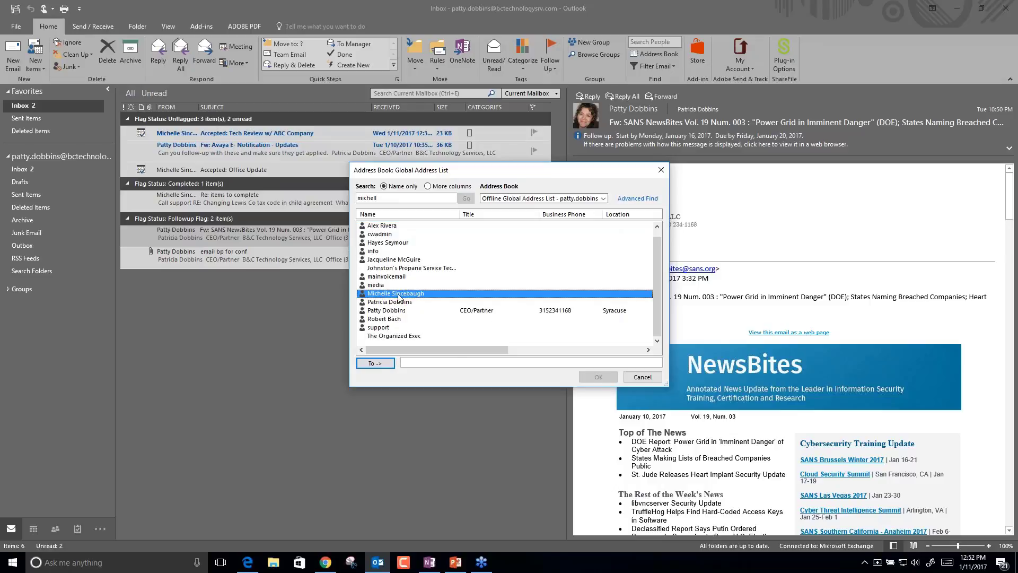
key(Return)
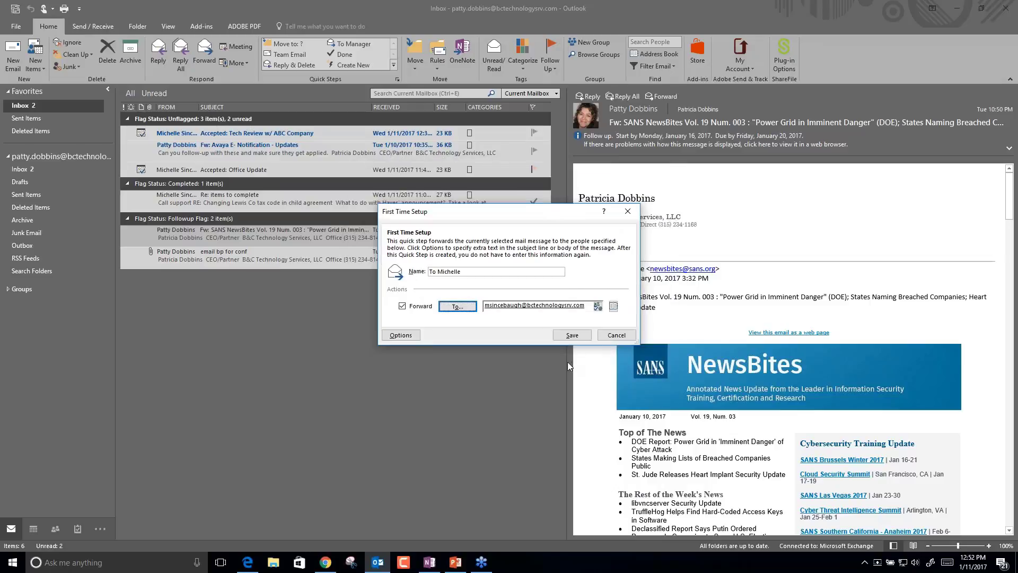
click(572, 335)
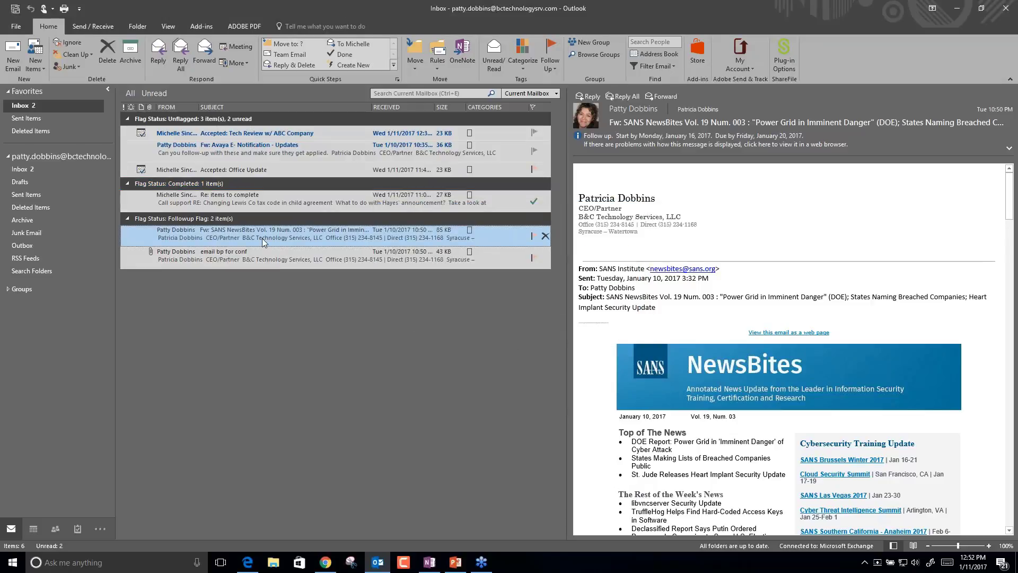
click(359, 48)
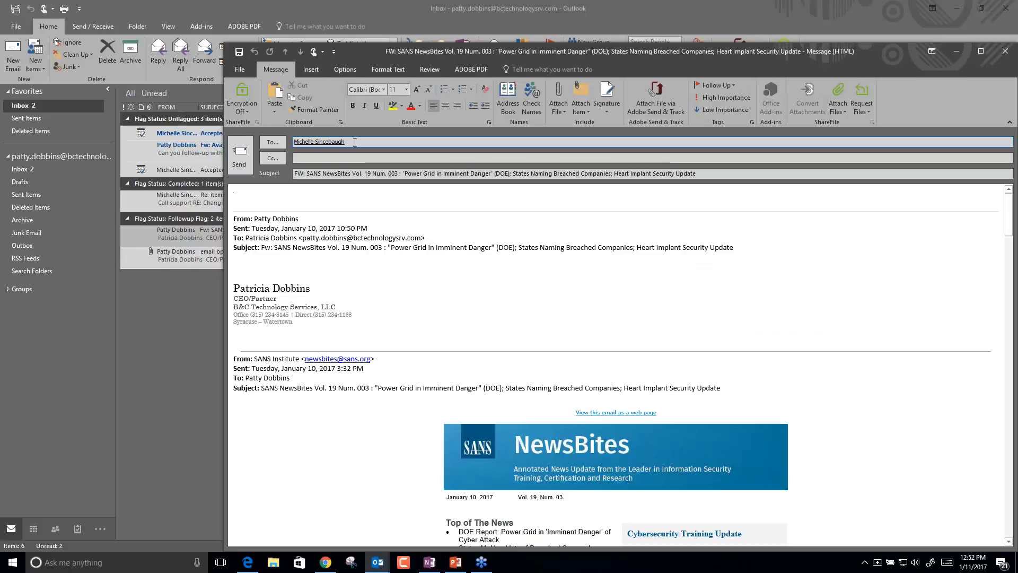
click(1008, 53)
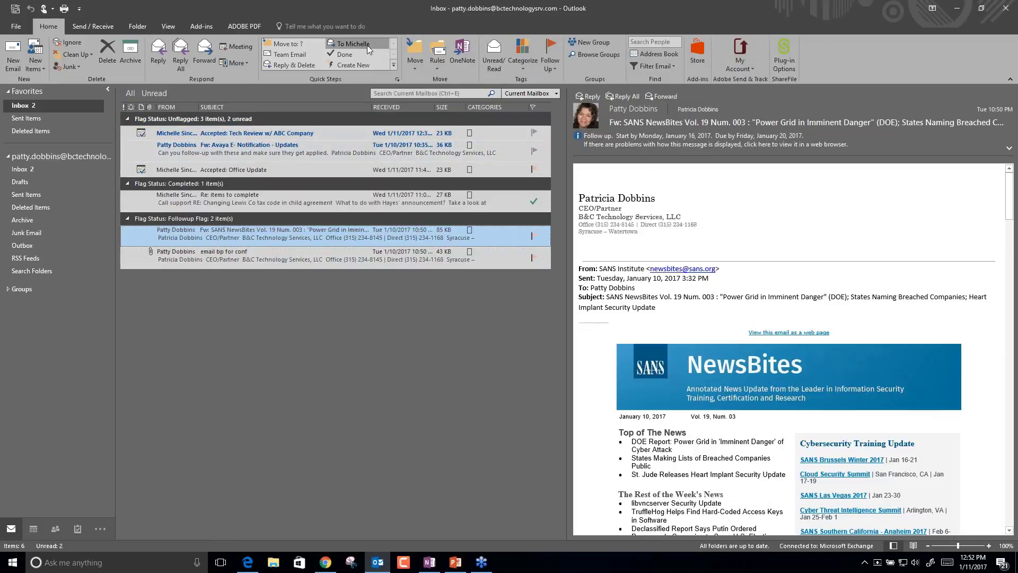
click(353, 44)
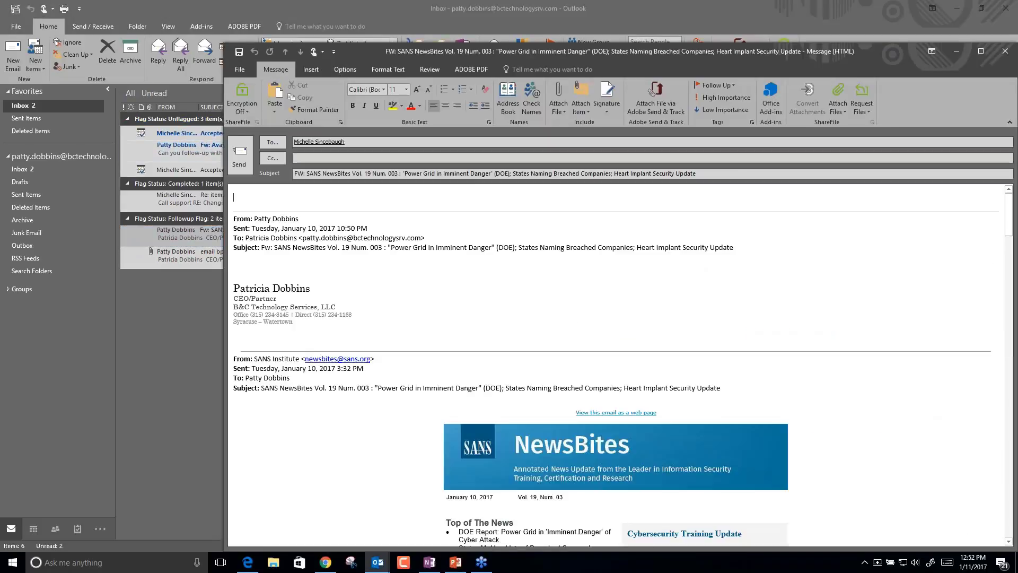
click(1005, 51)
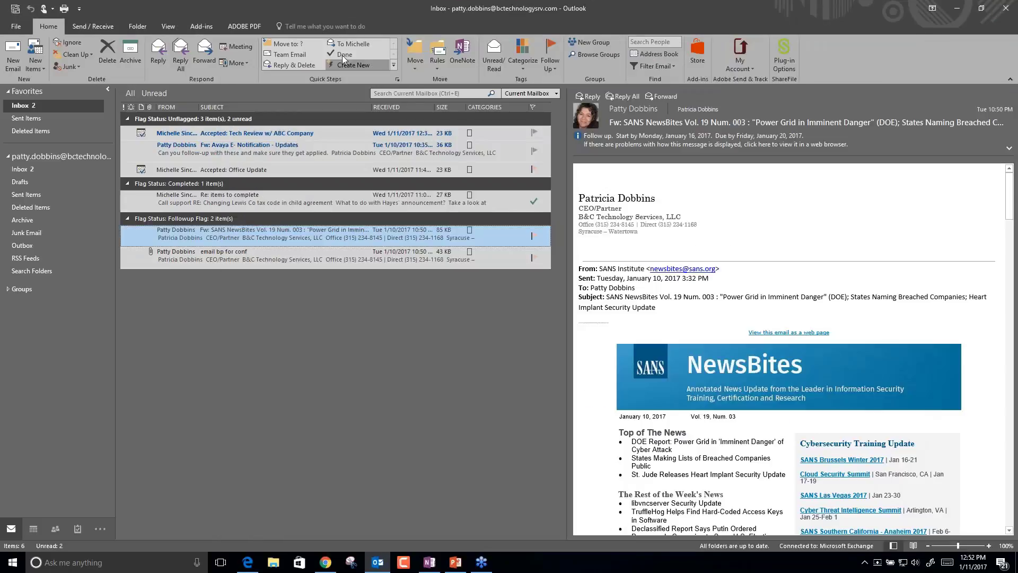
click(396, 79)
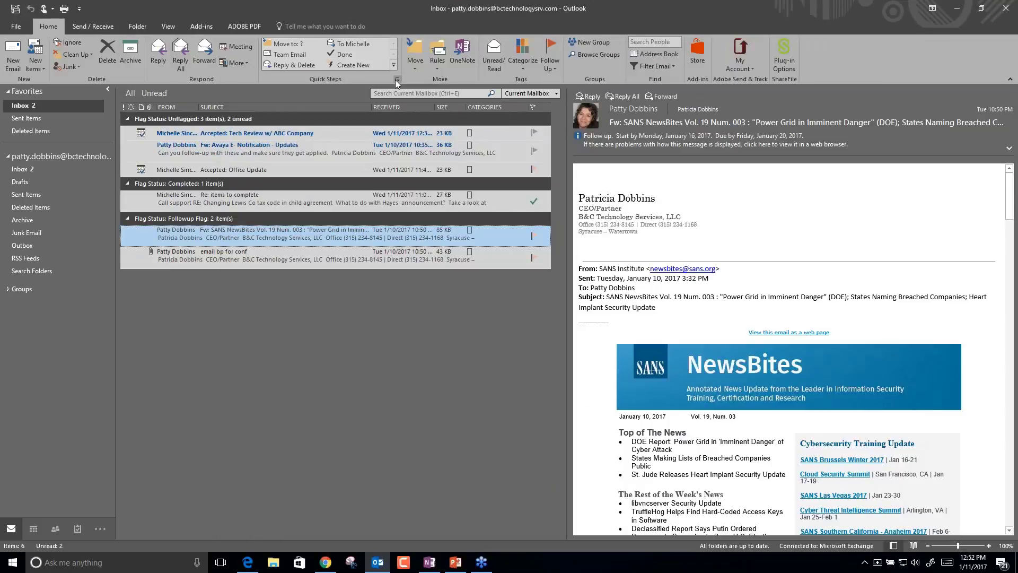
click(414, 219)
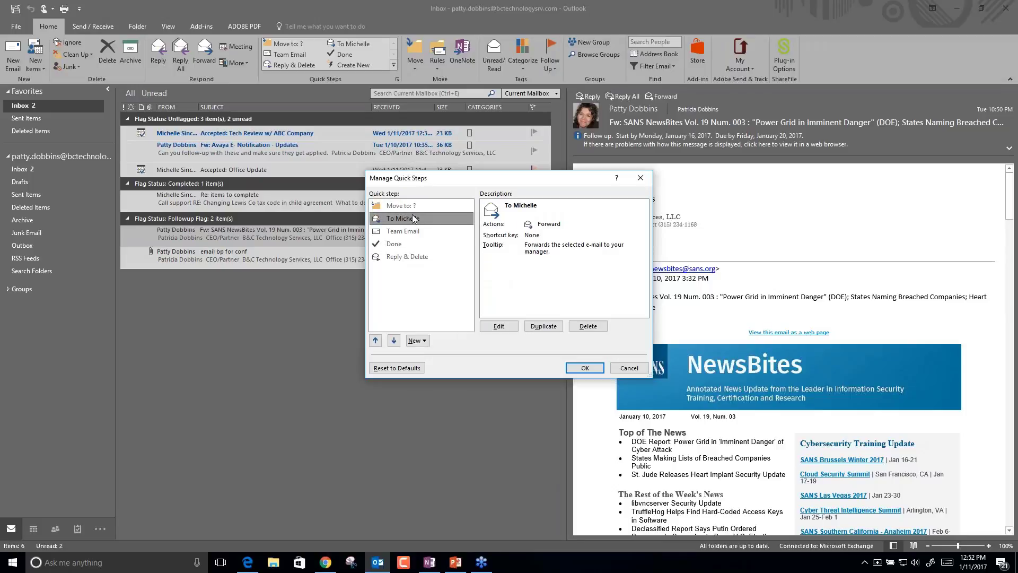
click(498, 326)
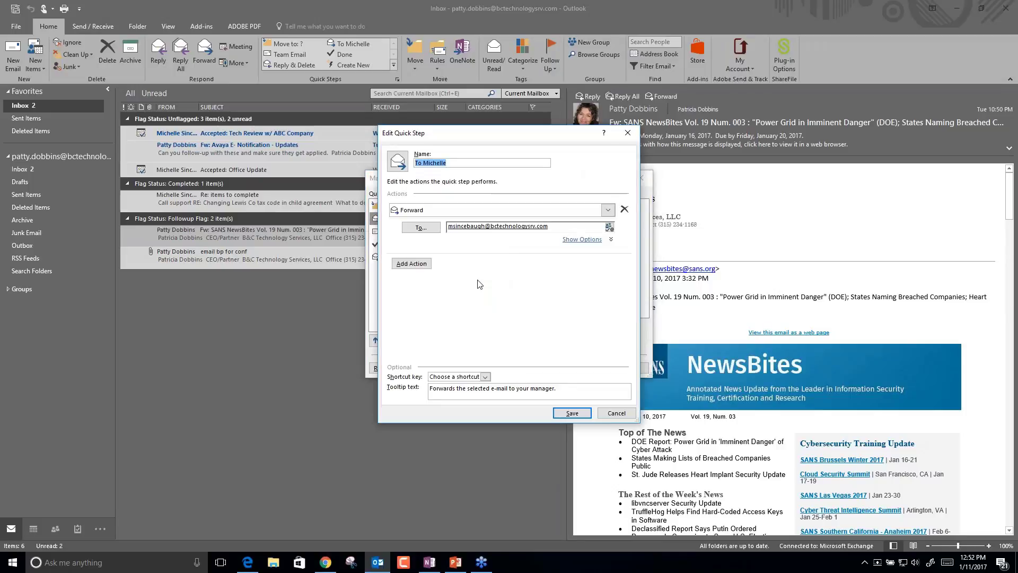
click(418, 264)
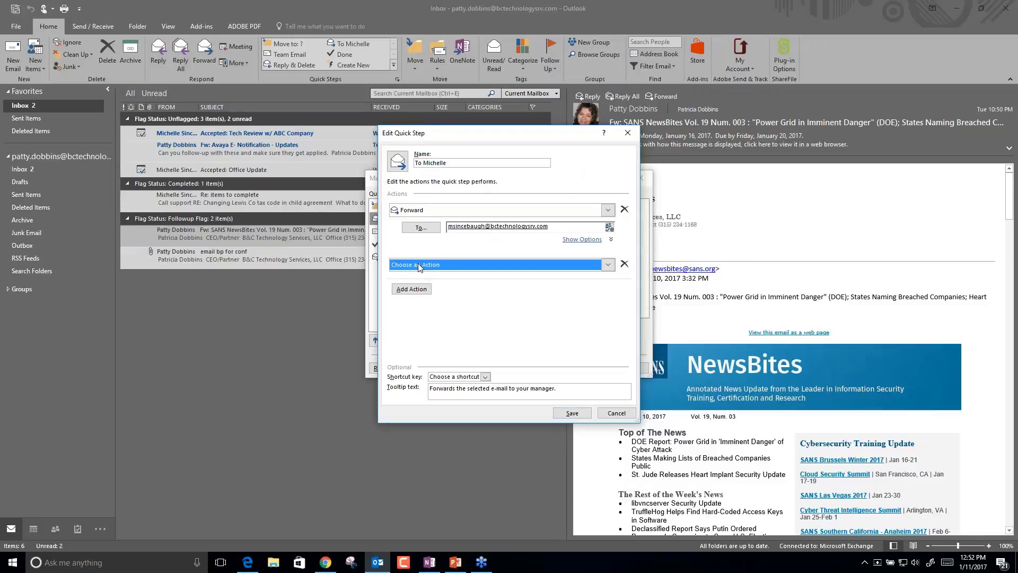
click(418, 265)
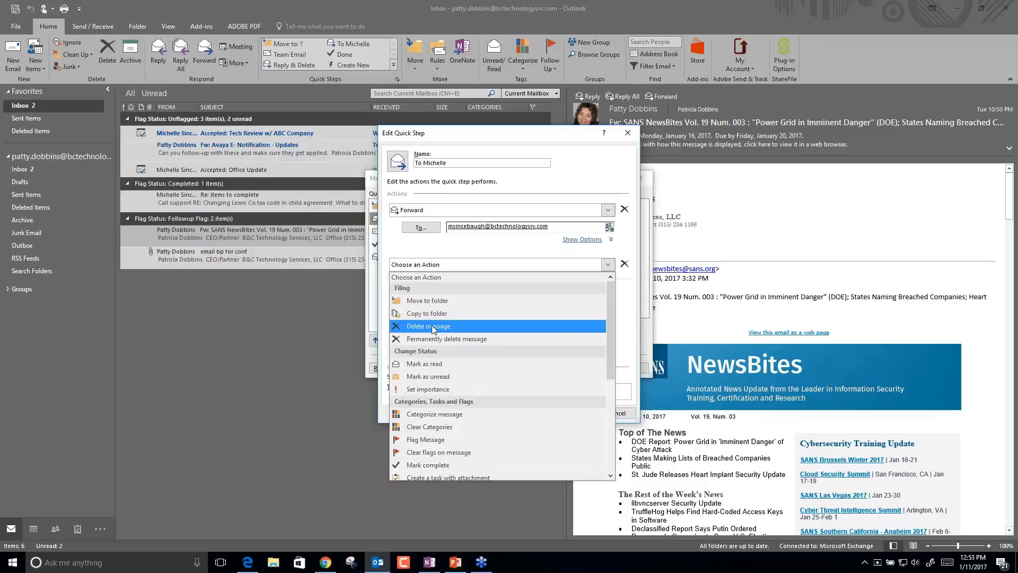
click(433, 329)
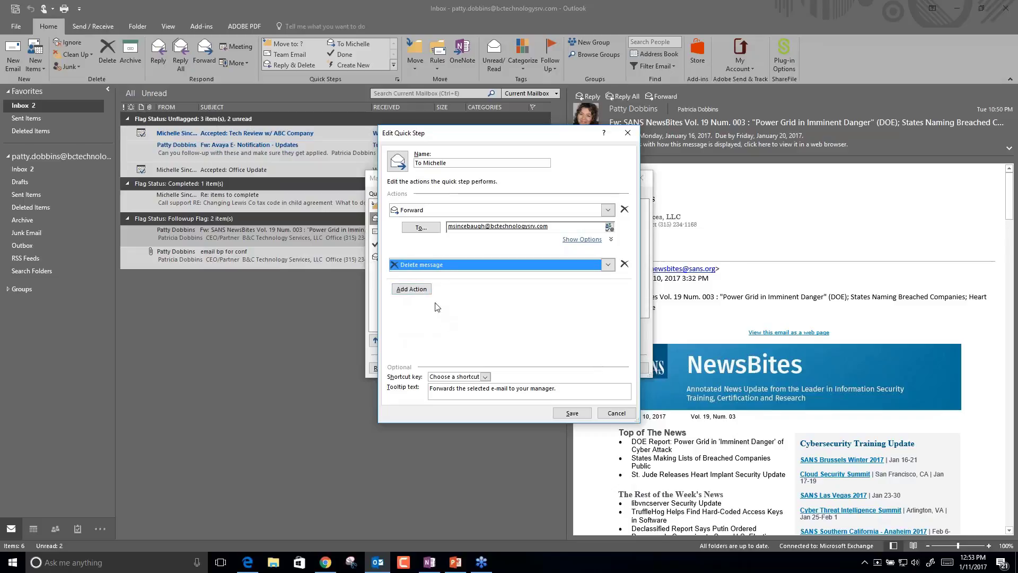
click(616, 414)
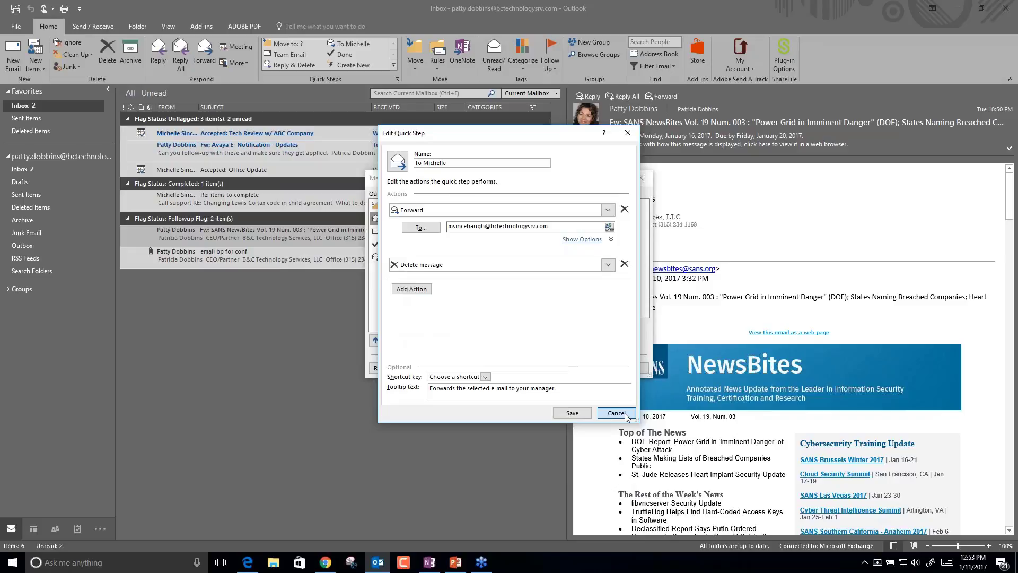
click(627, 370)
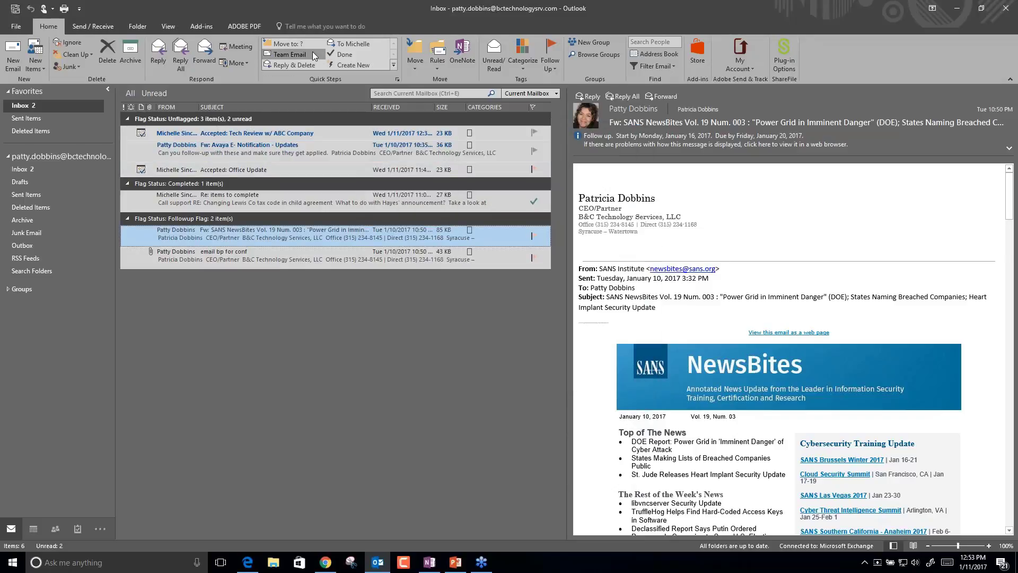
click(371, 64)
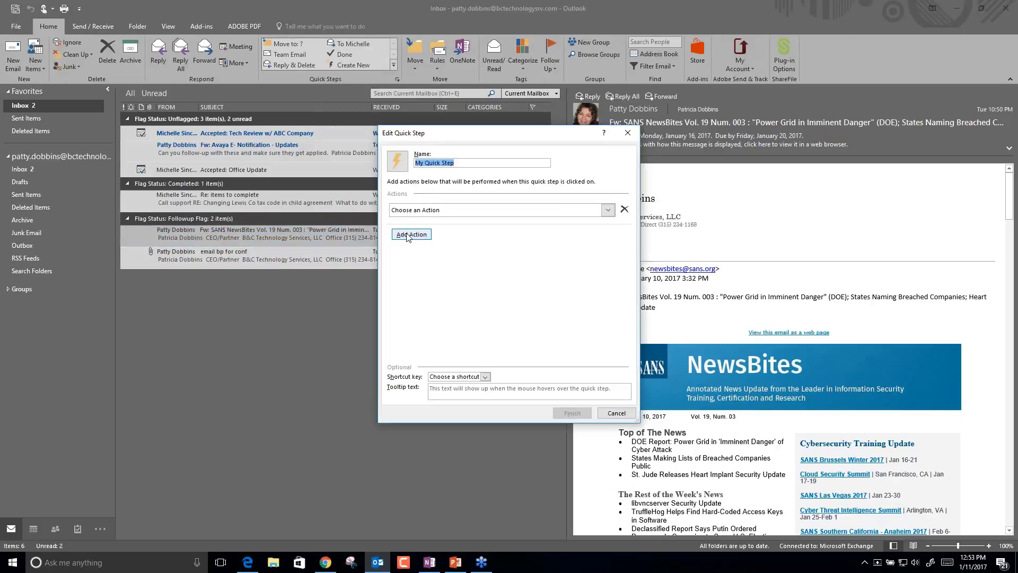
click(610, 419)
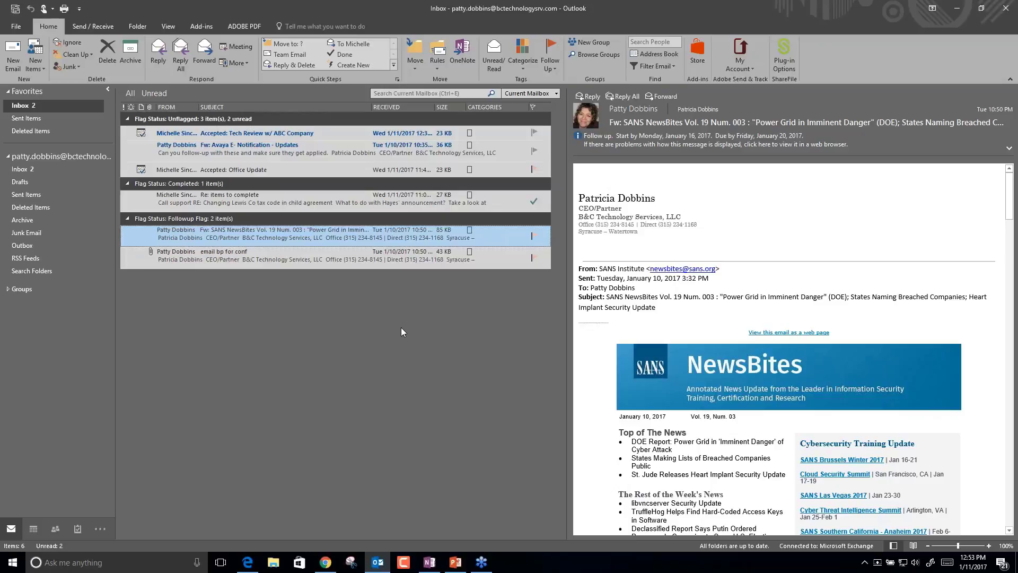
click(437, 63)
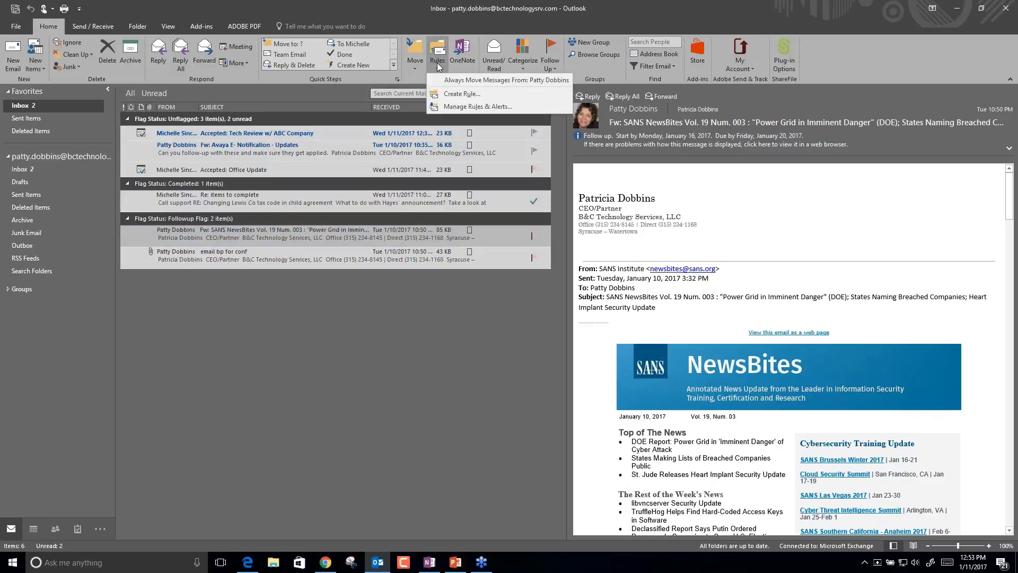
click(460, 94)
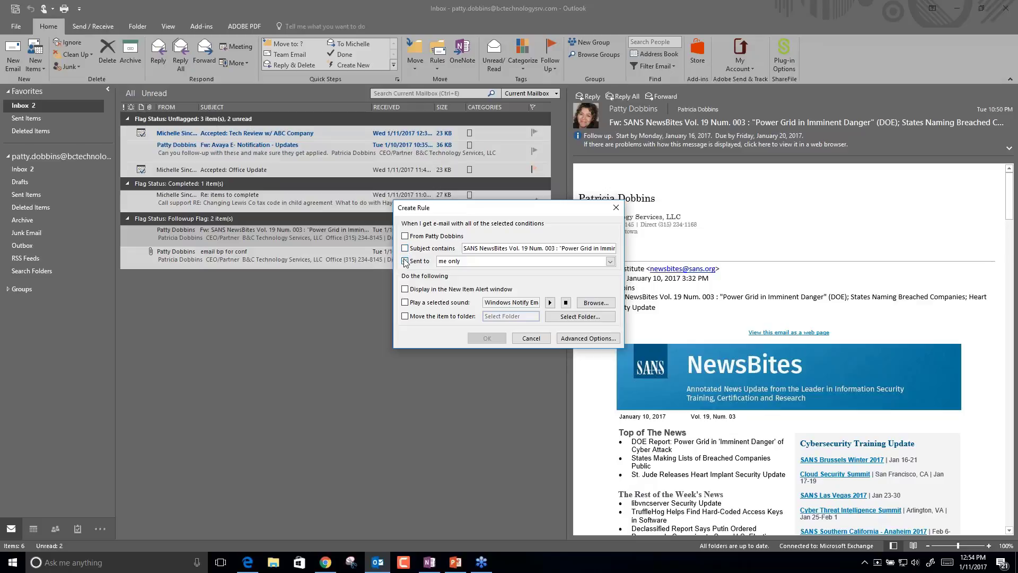
click(405, 261)
click(464, 260)
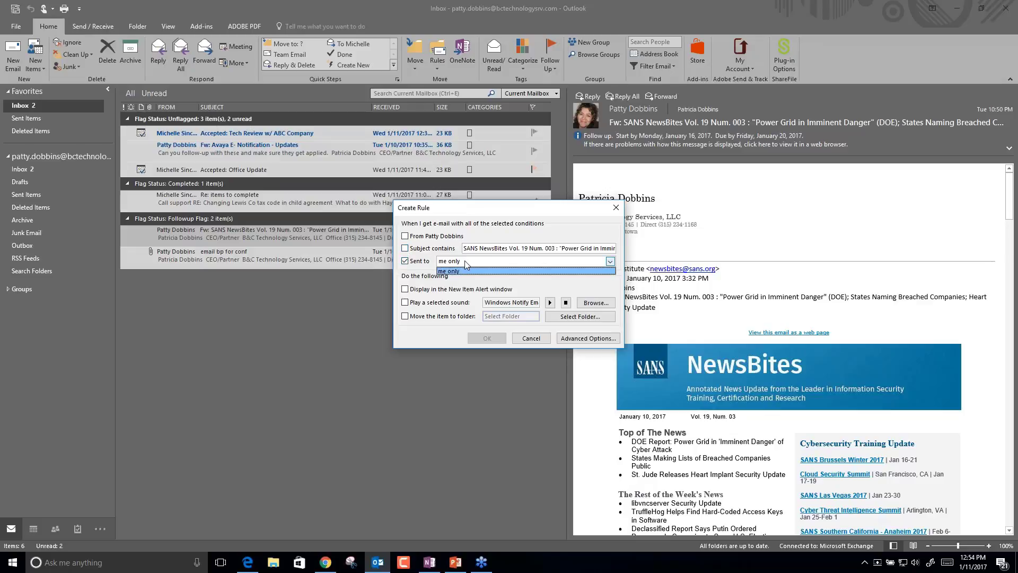
click(498, 289)
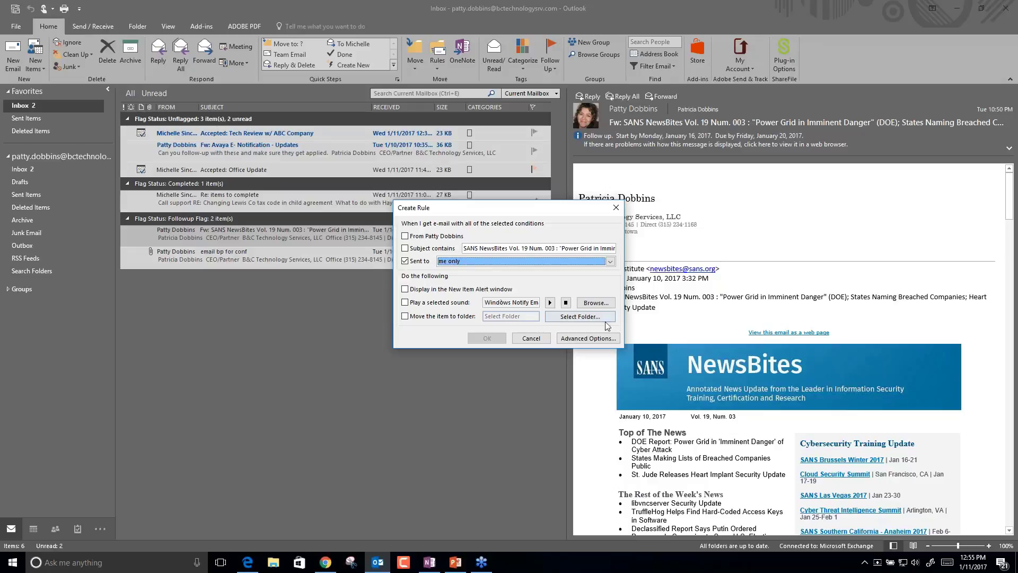
click(603, 340)
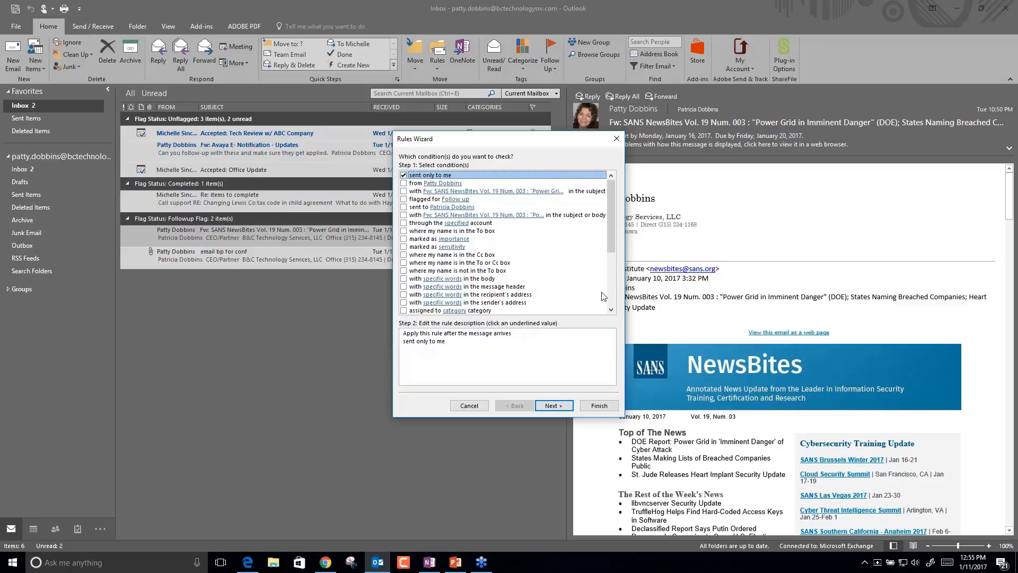
click(552, 405)
Add a subfolder named 'Newletters' under the Inbox.
click(27, 170)
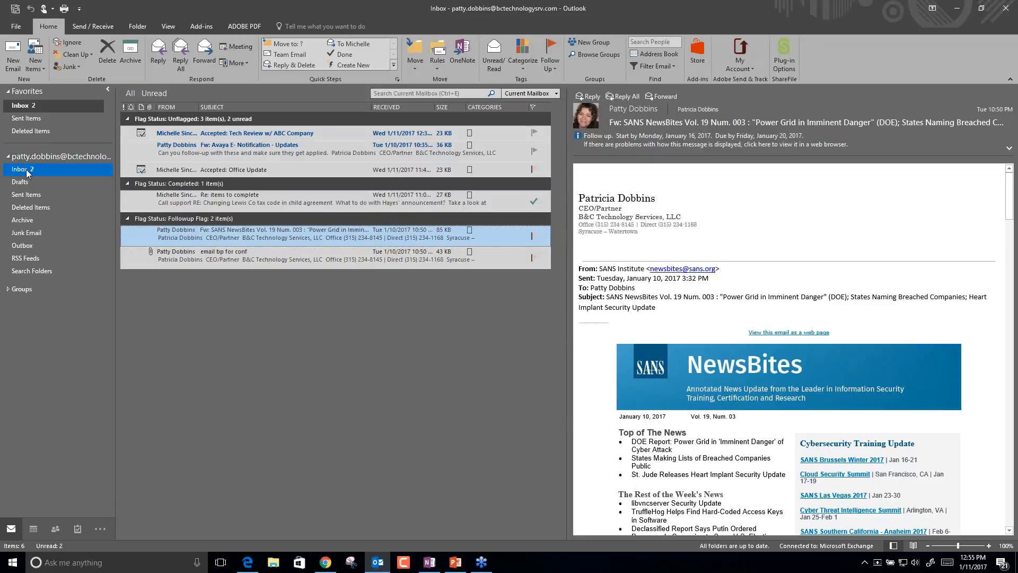
right_click(27, 171)
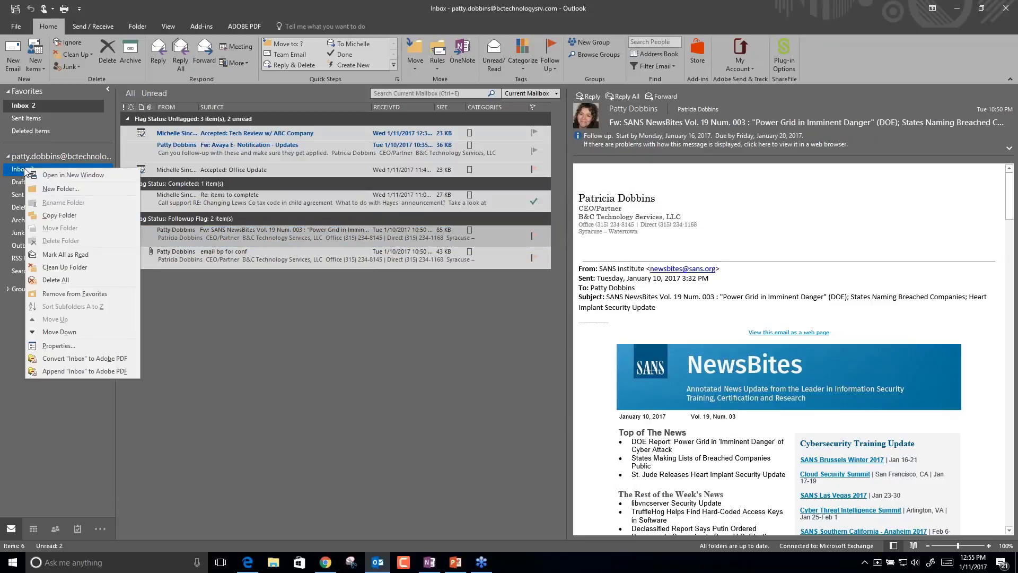
click(59, 189)
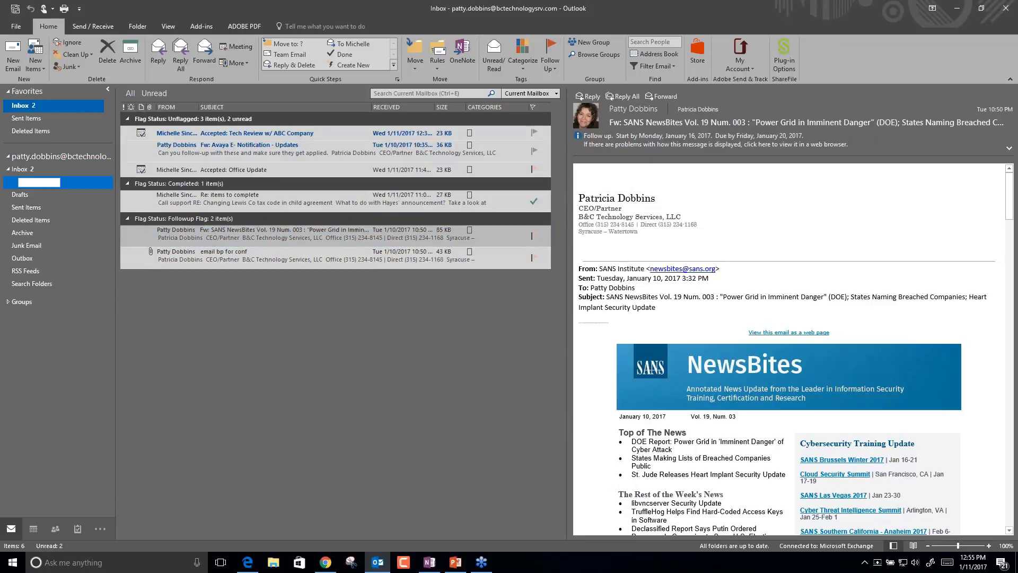
text(Newletters)
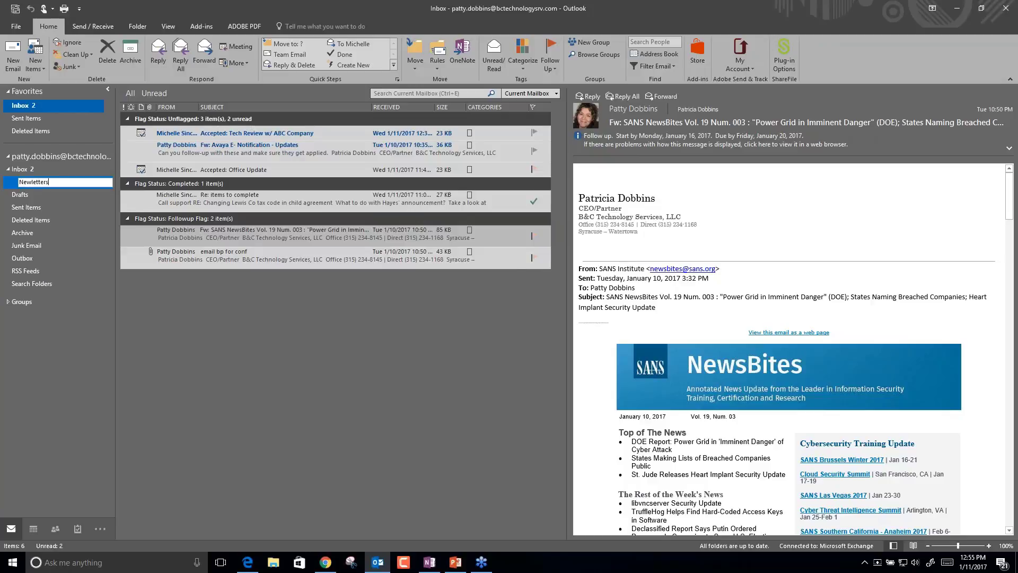
key(Return)
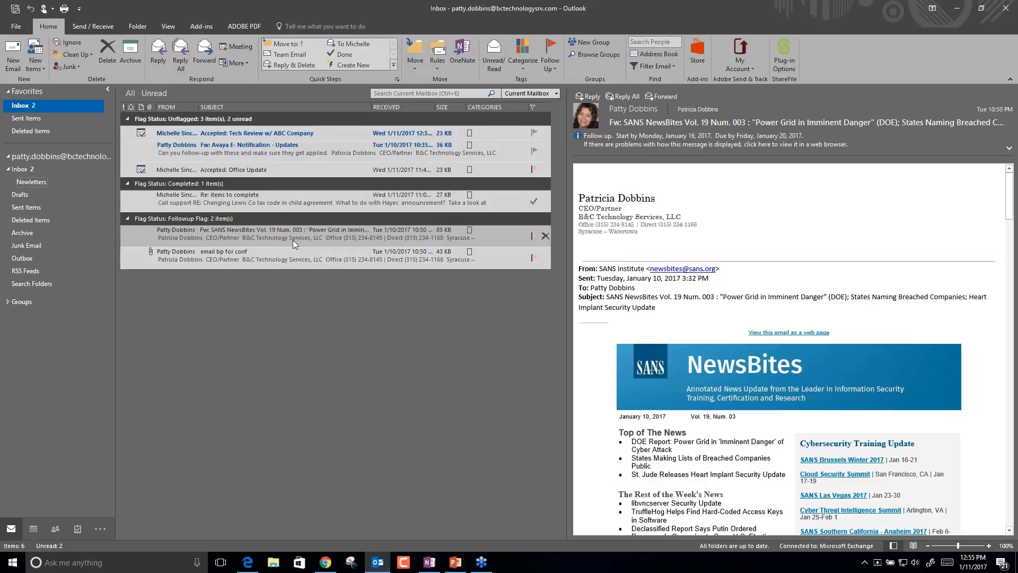
Create a rule moving messages with the SANS NewsBites subject into the Newletters folder.
click(208, 221)
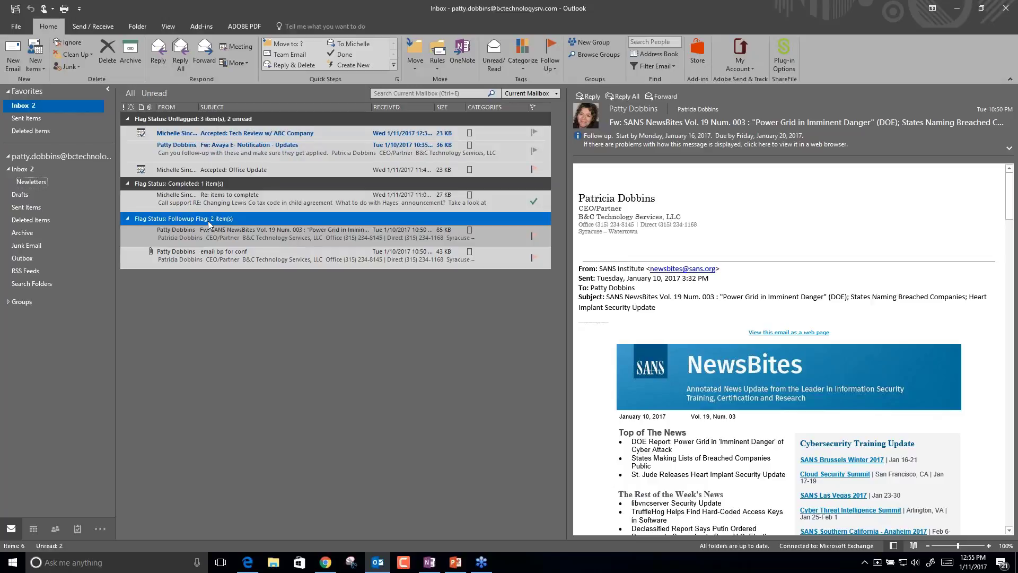
click(255, 238)
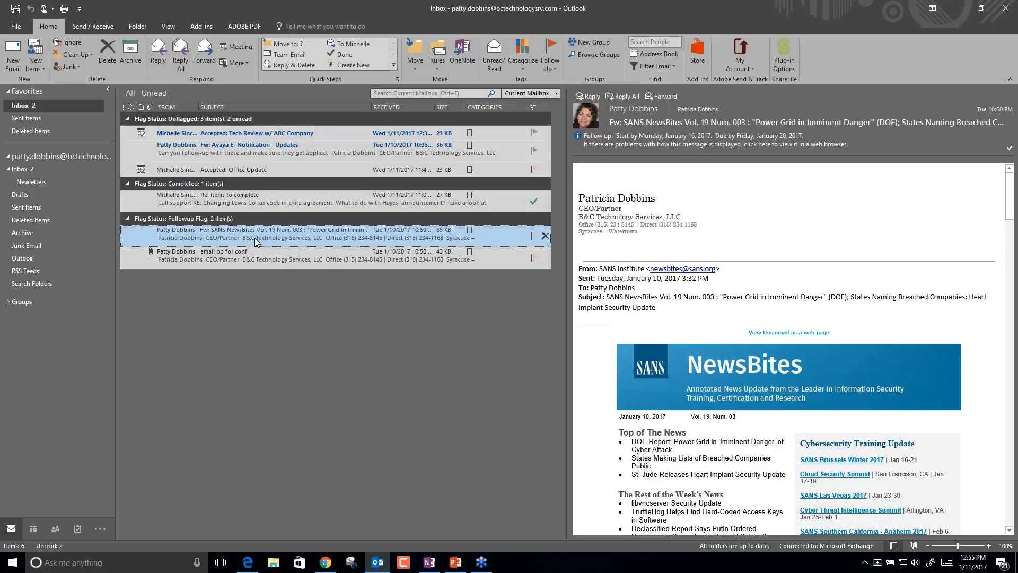
click(444, 64)
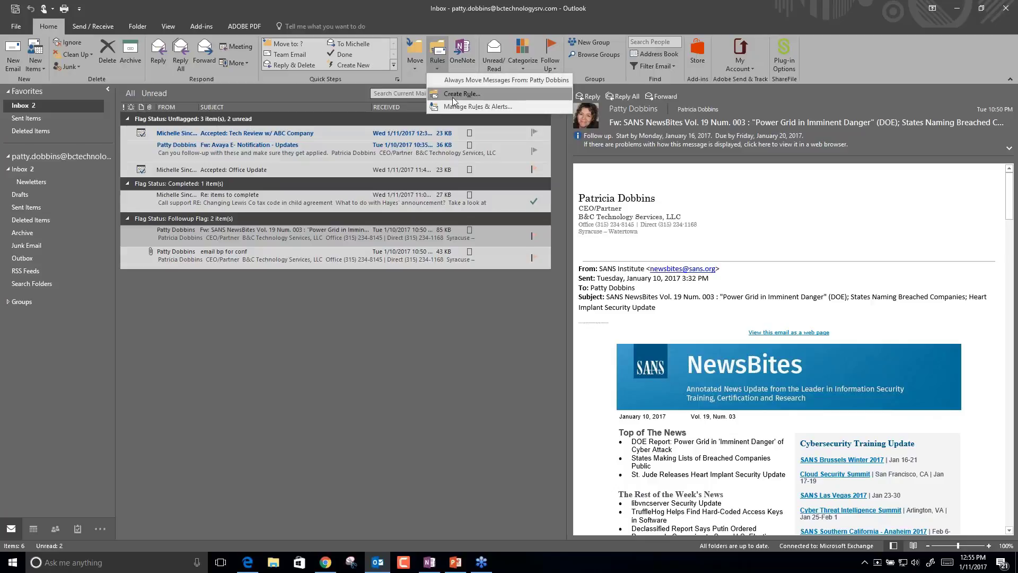
click(454, 94)
click(429, 316)
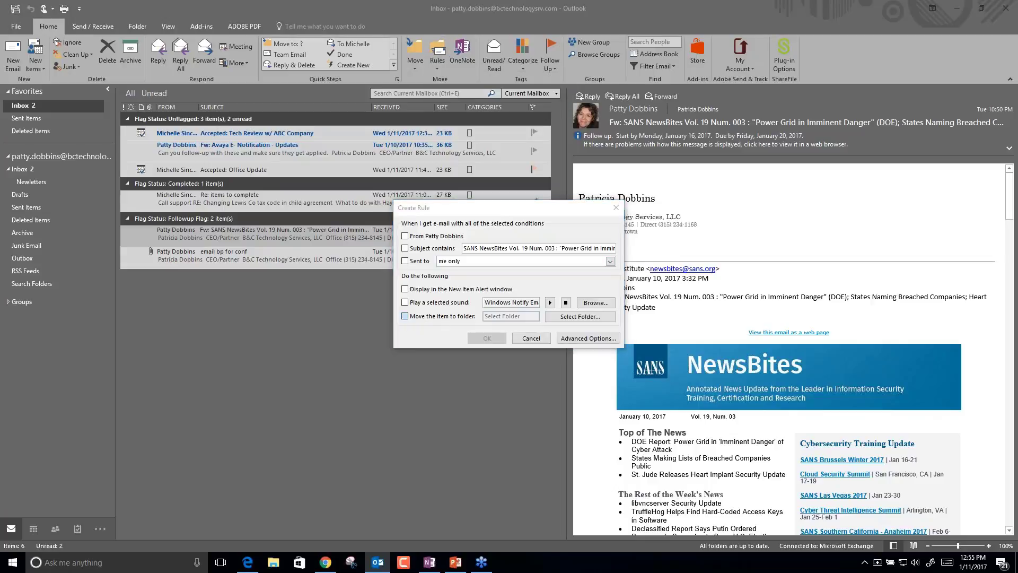
click(437, 239)
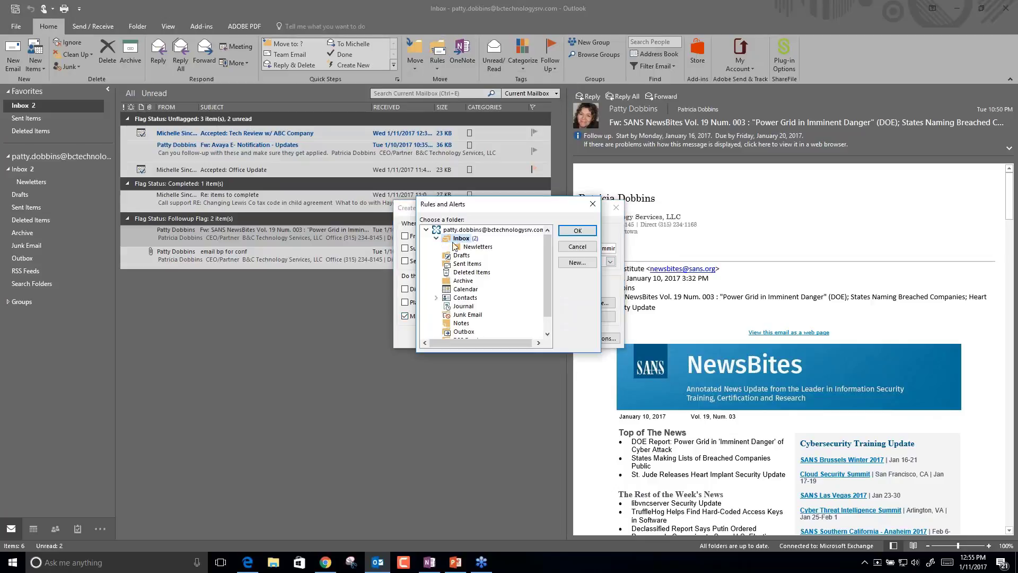
click(474, 247)
click(578, 231)
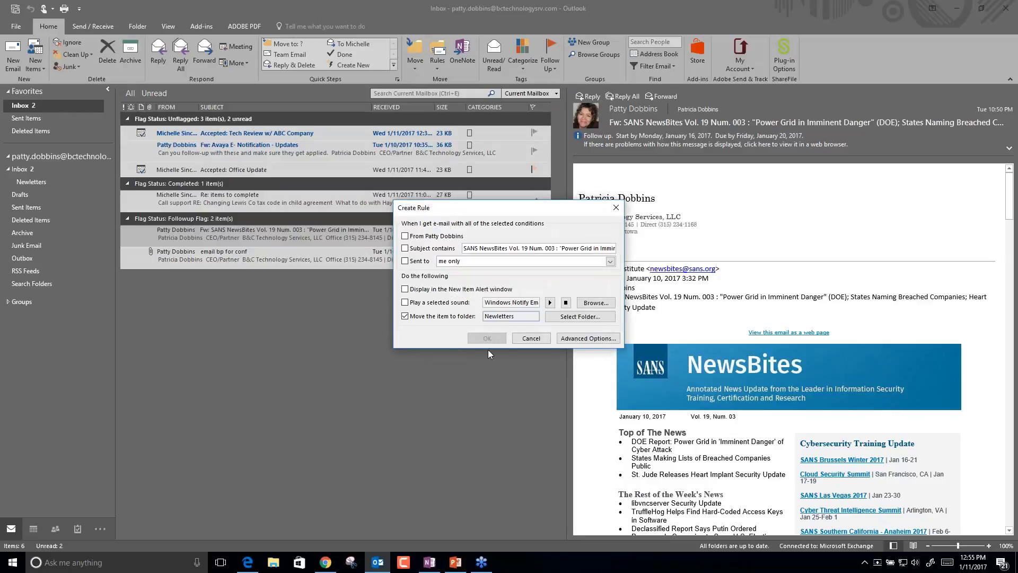
click(405, 248)
click(486, 338)
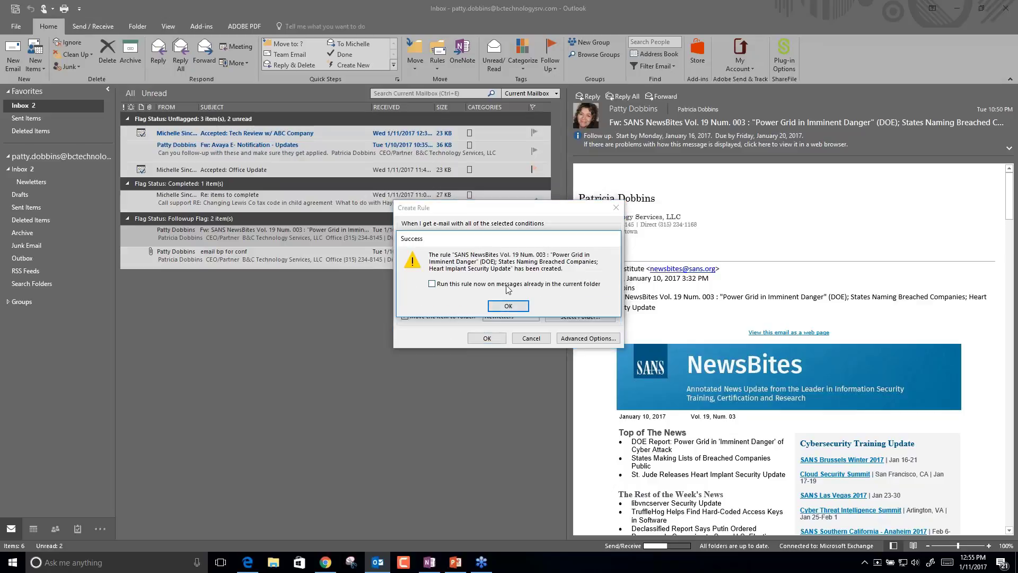
click(503, 304)
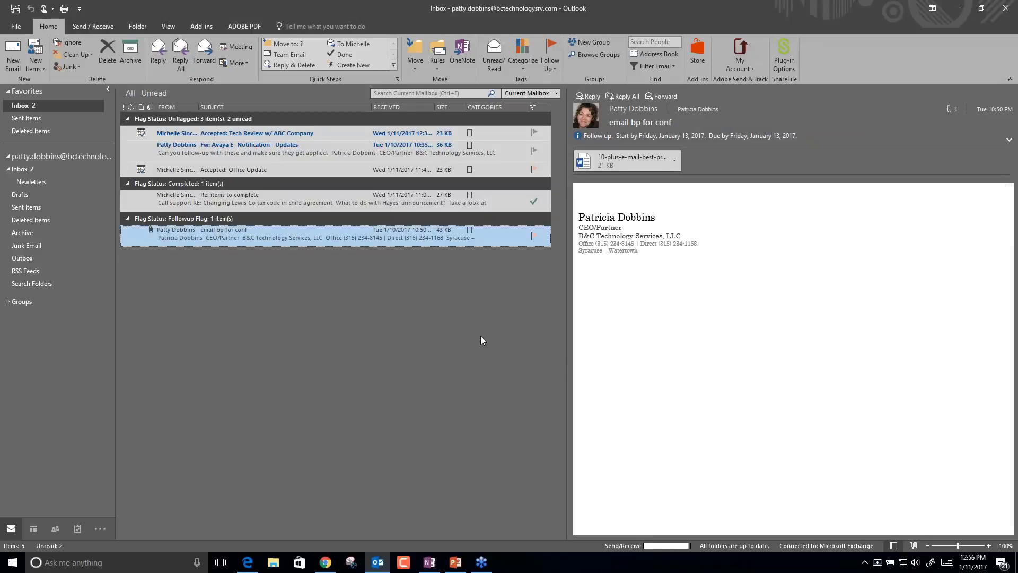
Open the Newletters folder and mark the SANS NewsBites newsletter as unread.
click(38, 182)
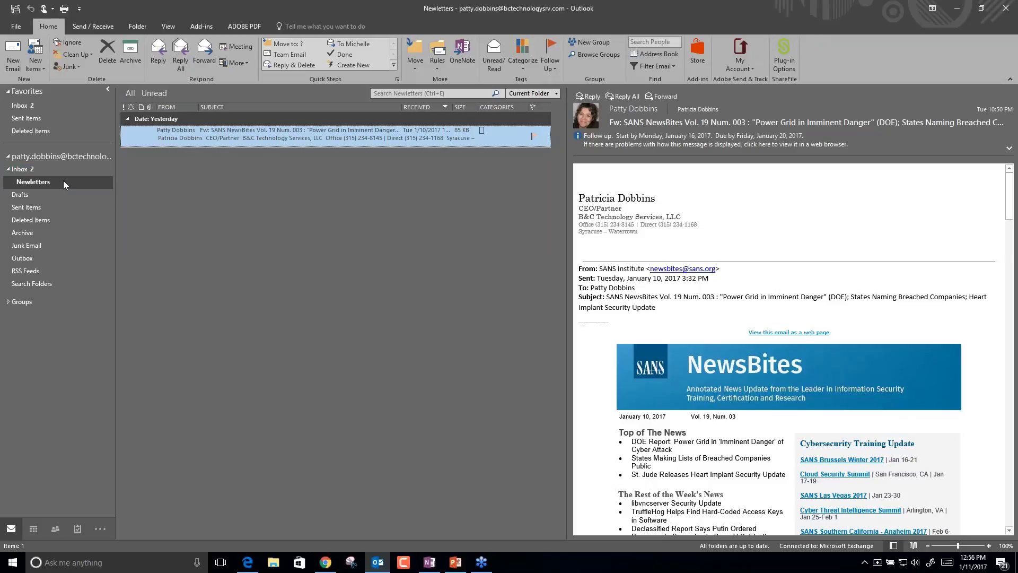
right_click(223, 135)
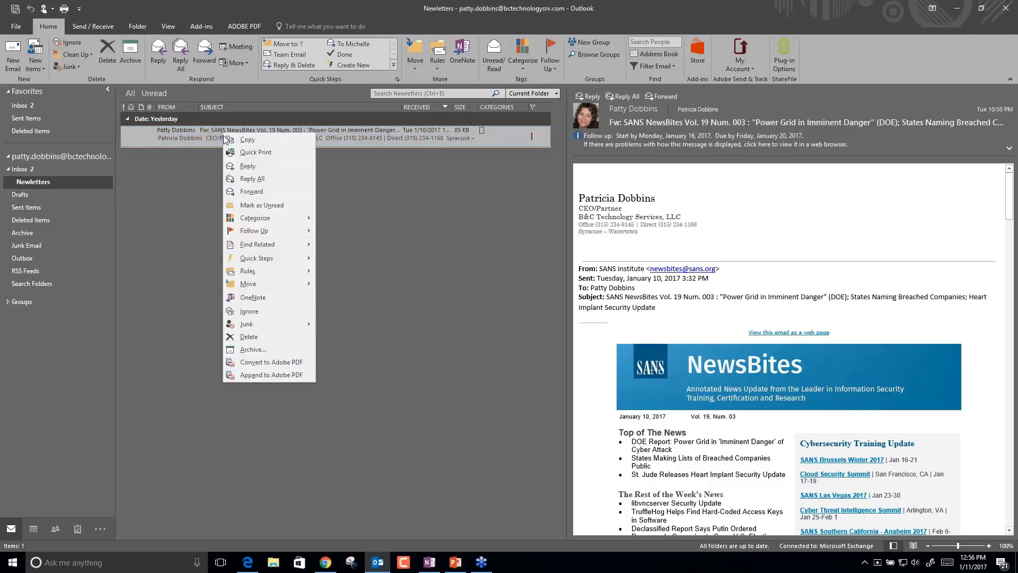
mouse_move(278, 282)
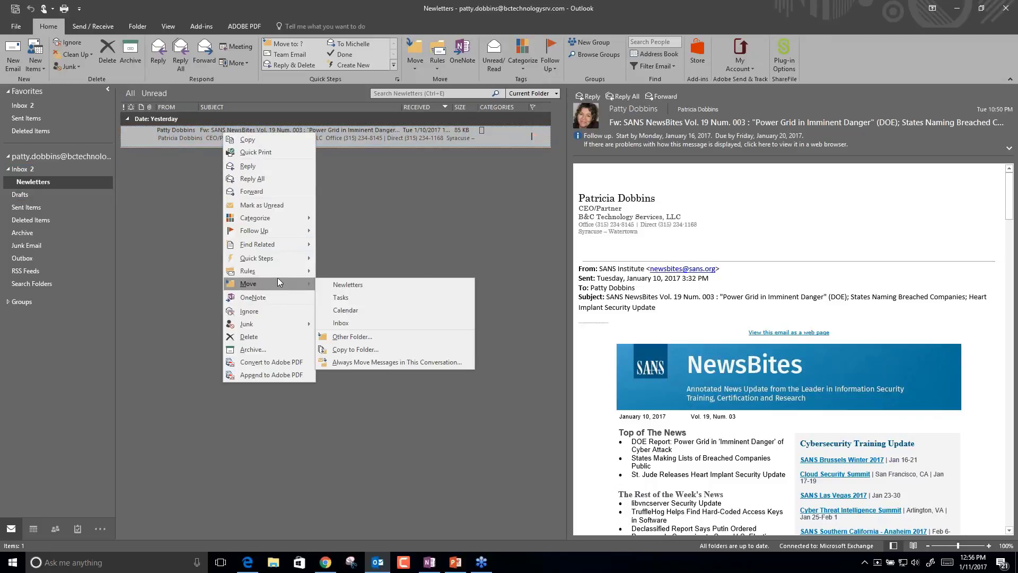
click(279, 207)
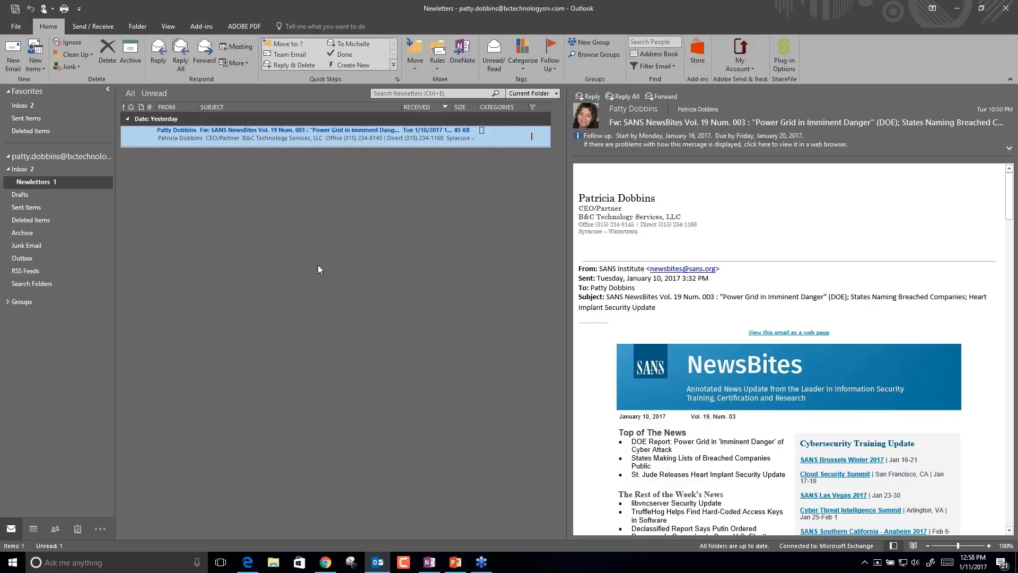
Show the January 9–13, 2017 work week in Calendar and categorize the Office Update task as Orange Category.
click(34, 528)
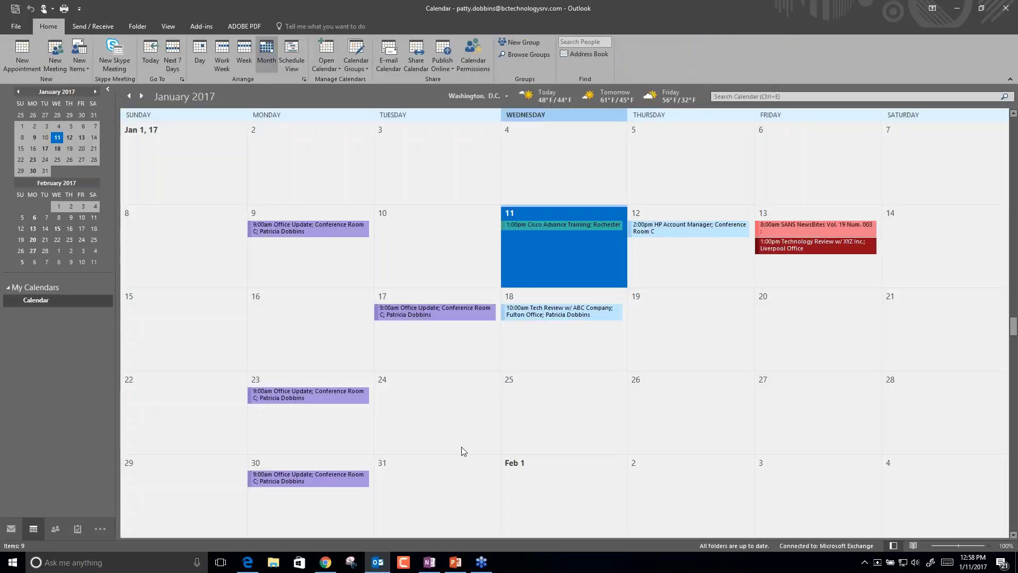
click(222, 59)
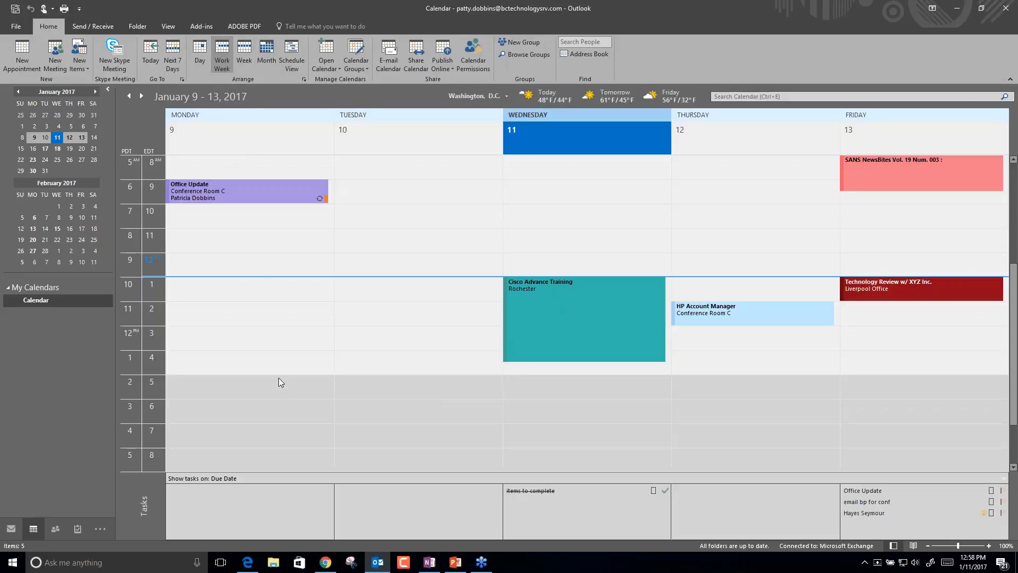
mouse_move(515, 490)
mouse_move(859, 512)
mouse_move(859, 495)
right_click(987, 493)
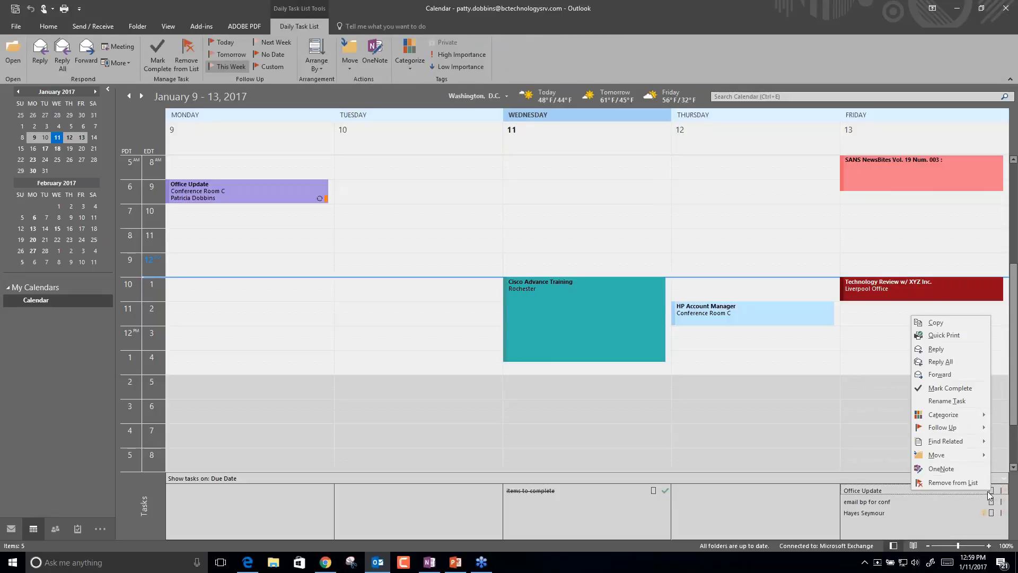
mouse_move(949, 414)
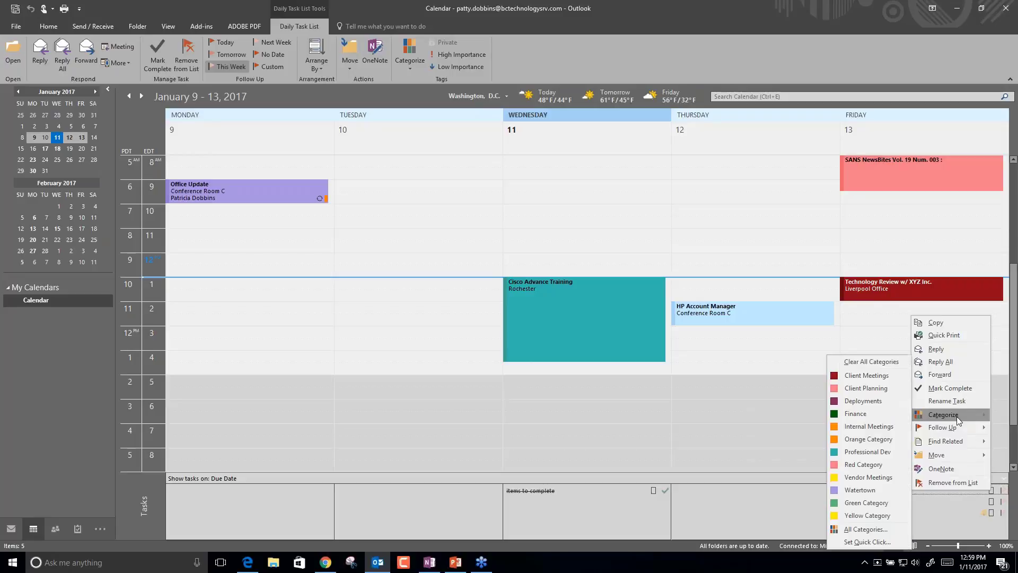
click(874, 438)
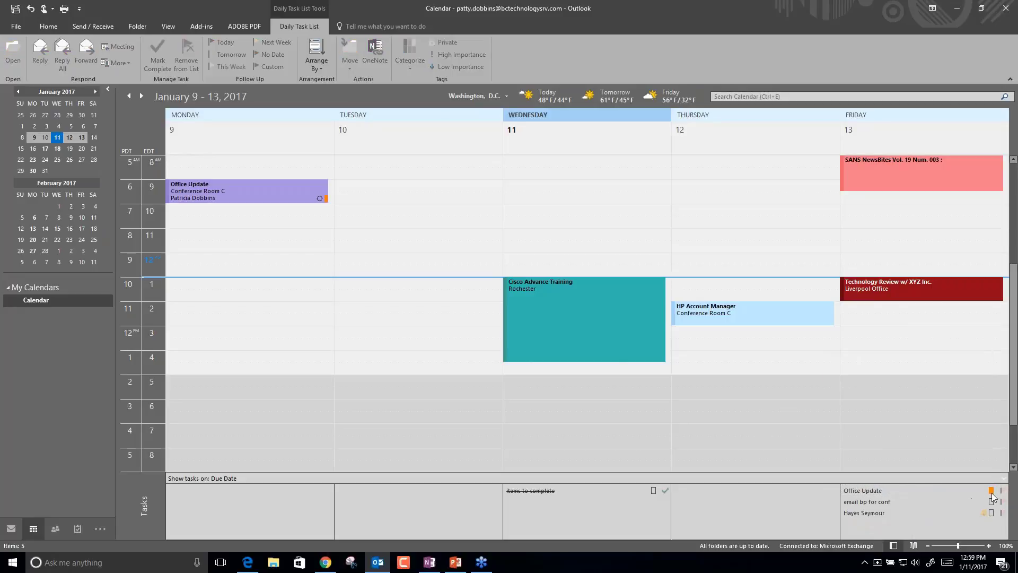